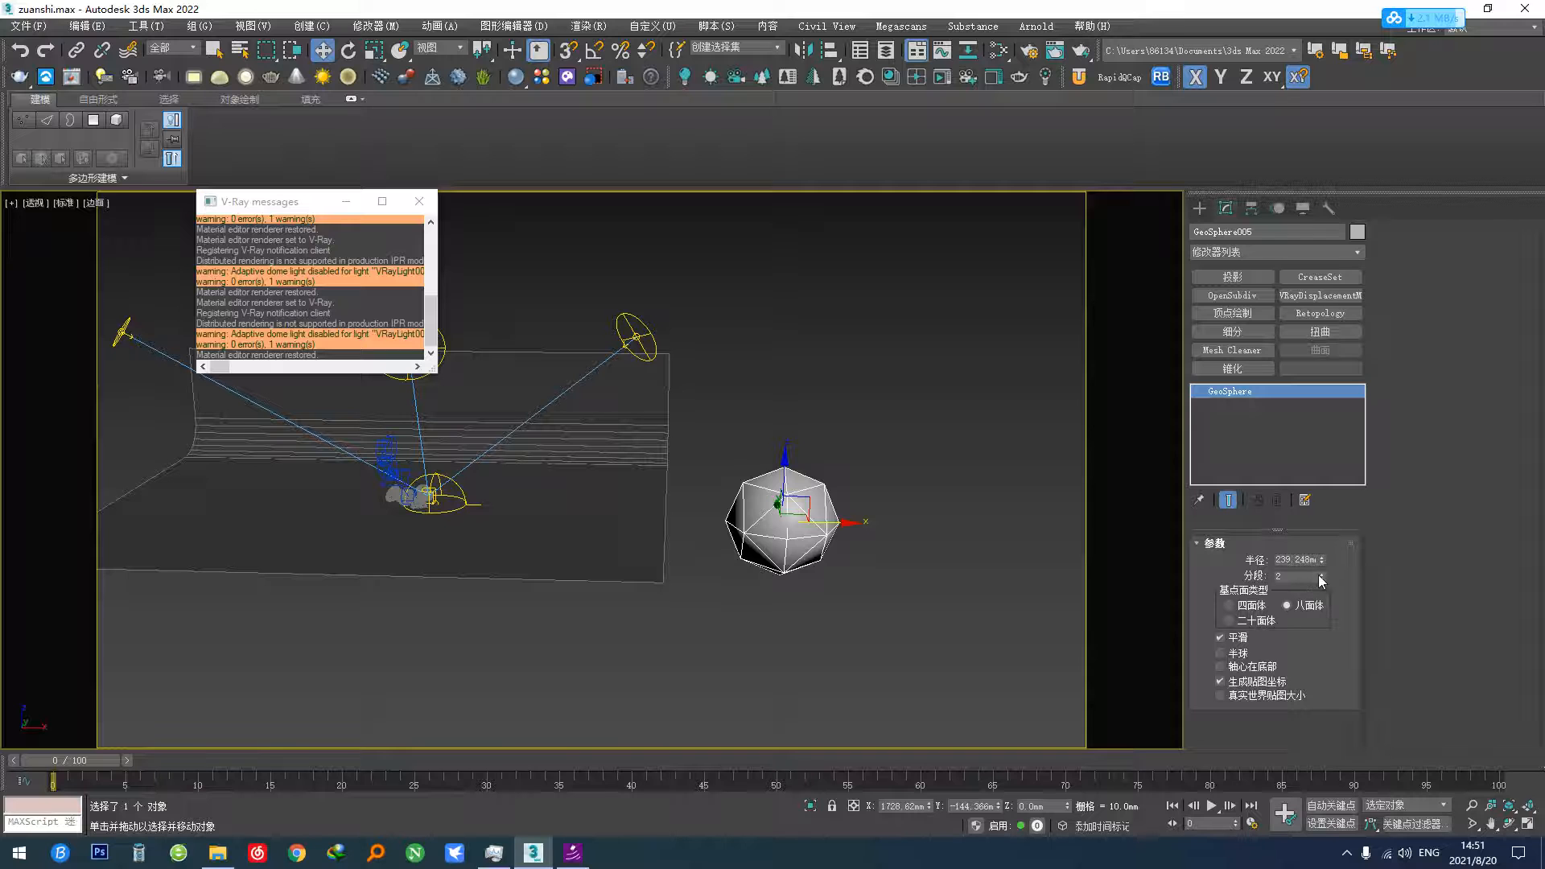
# - Set the octahedral geosphere to 2 segments and convert it to an editable polygon
pyautogui.click(1322, 581)
pyautogui.click(1321, 574)
pyautogui.scroll(4, 873, 551)
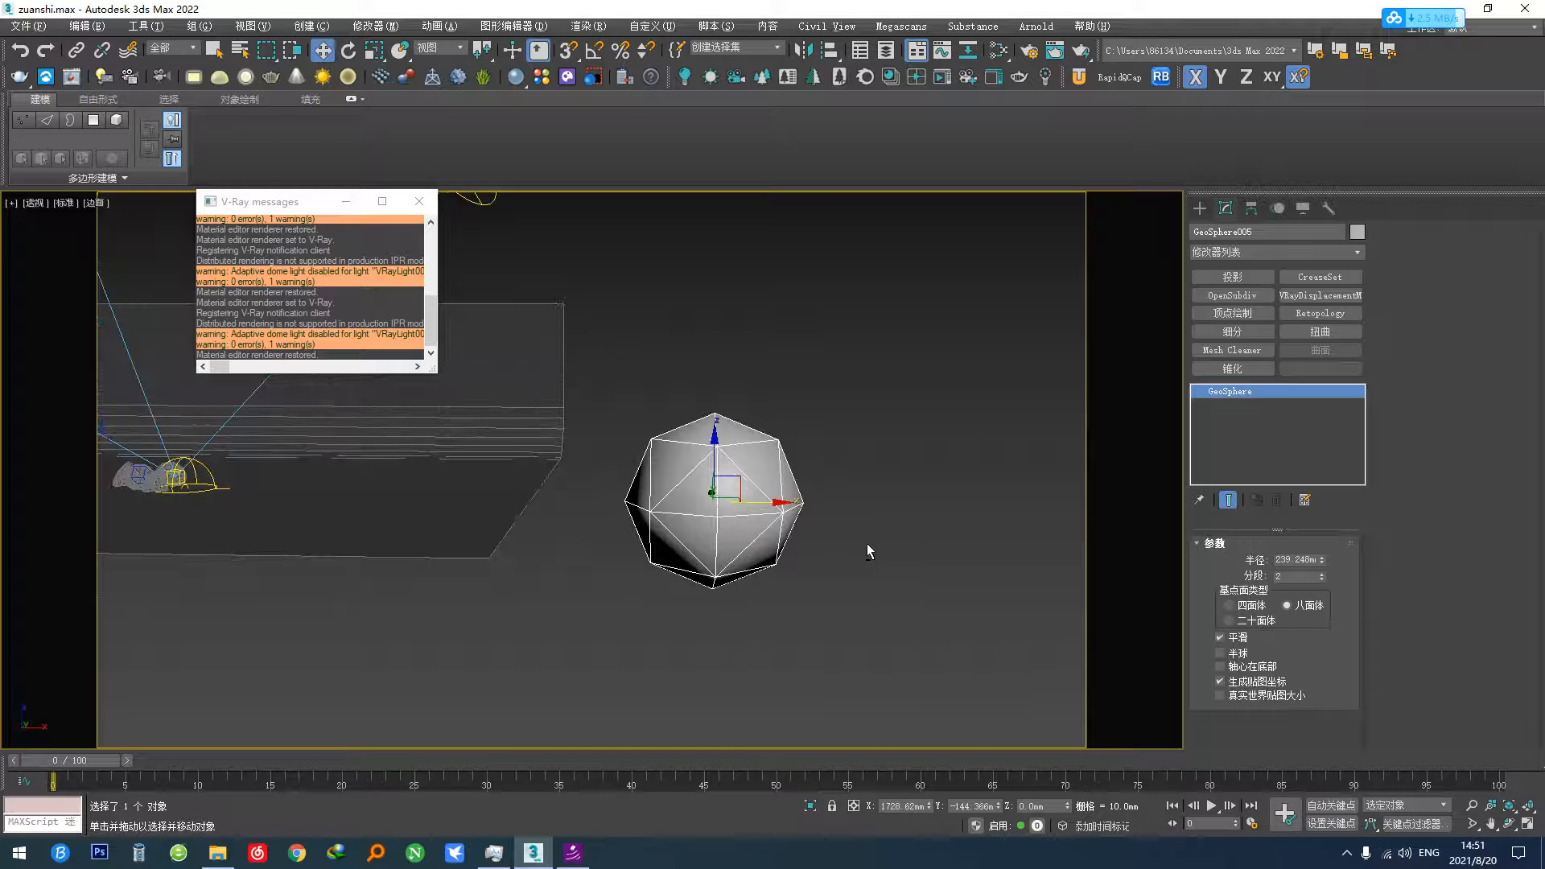
pyautogui.press('F5')
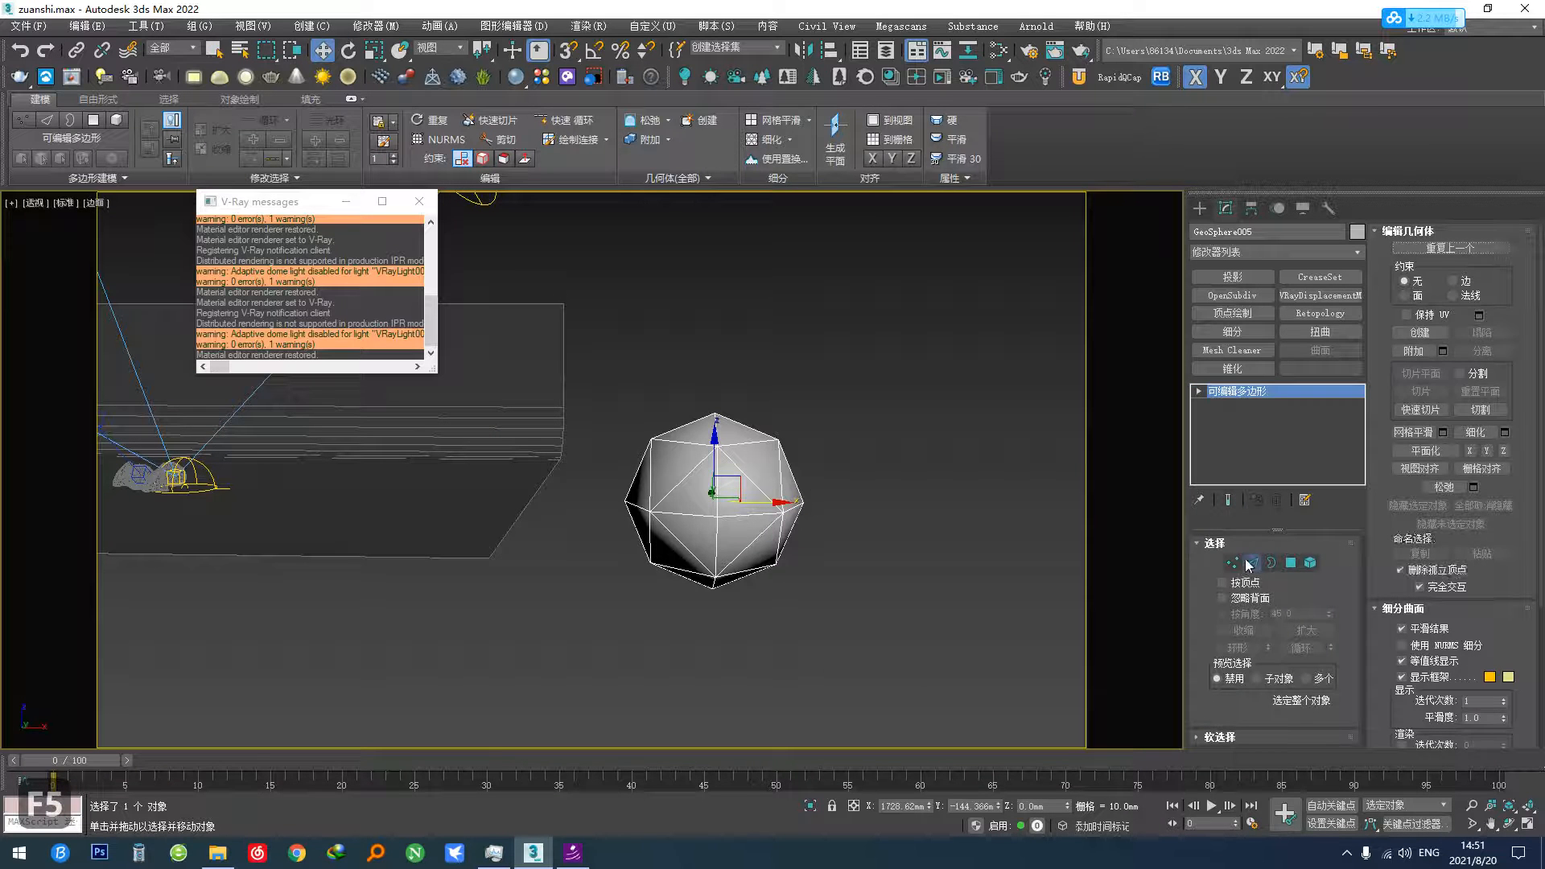
# - Select the vertices of the geosphere's lower half and collapse them into a single point
pyautogui.keyDown('alt'); pyautogui.moveTo(908, 608); pyautogui.dragTo(880, 573, button='middle'); pyautogui.keyUp('alt')
pyautogui.moveTo(622, 526); pyautogui.dragTo(821, 630)
pyautogui.keyDown('alt'); pyautogui.moveTo(793, 630); pyautogui.dragTo(800, 670, button='middle'); pyautogui.keyUp('alt')
pyautogui.click(1481, 514)
# - In the front view, lower the collapsed bottom vertex to form the diamond's pointed base
pyautogui.scroll(3, 745, 557)
pyautogui.press('f')
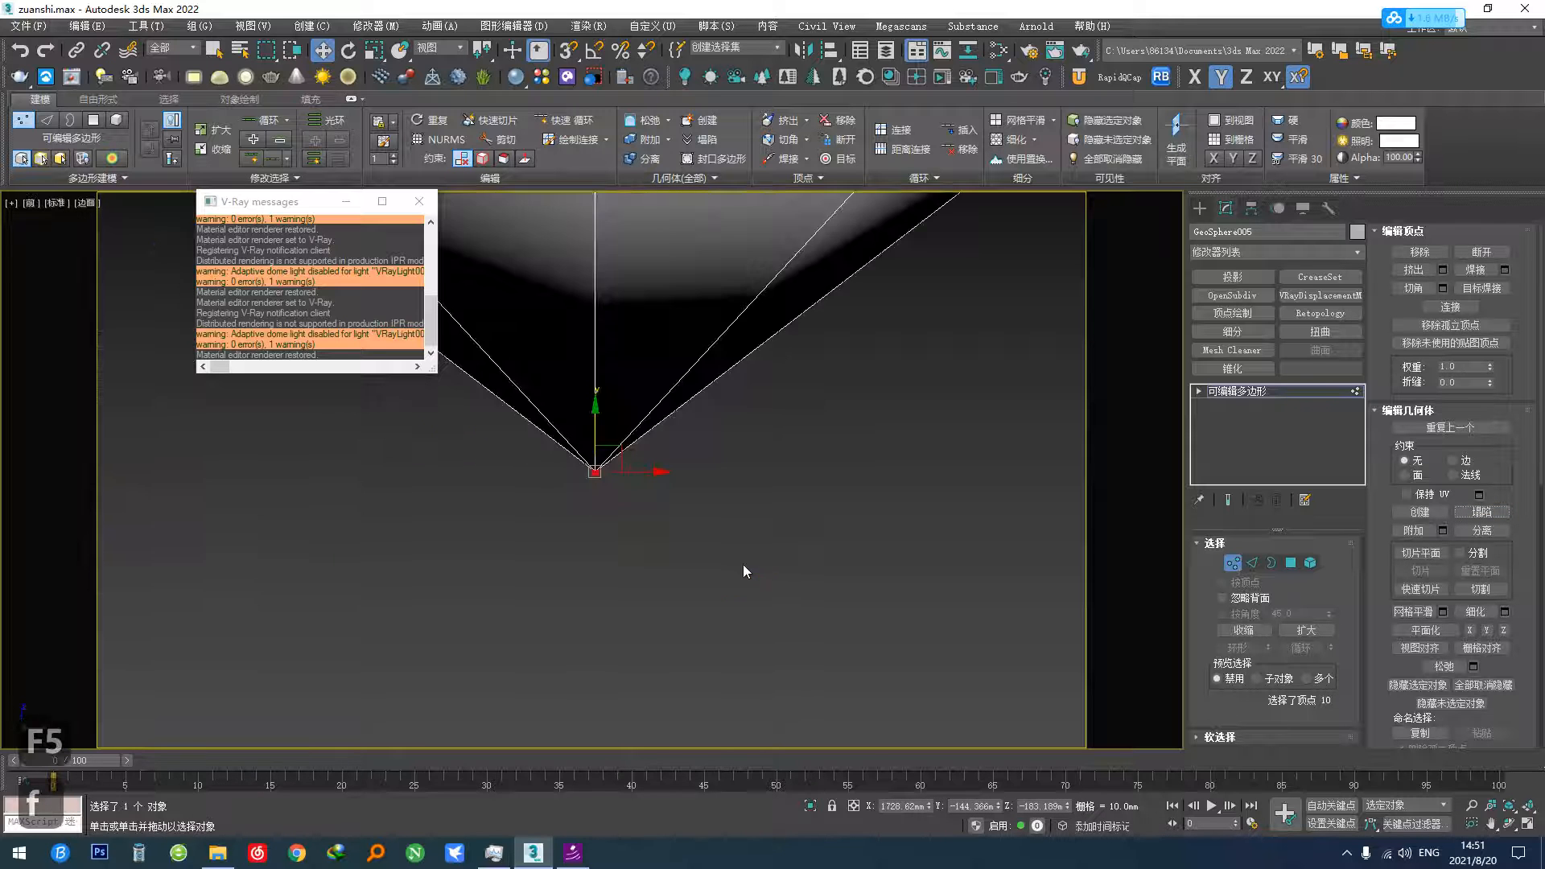
pyautogui.scroll(-3, 742, 564)
pyautogui.moveTo(669, 477); pyautogui.dragTo(665, 569)
# - Select the crown vertices above the girdle and lower them to flatten the diamond's top
pyautogui.scroll(-3, 665, 569)
pyautogui.moveTo(665, 570); pyautogui.dragTo(666, 591, button='middle')
pyautogui.moveTo(774, 313); pyautogui.dragTo(521, 433)
pyautogui.scroll(3, 660, 365)
pyautogui.moveTo(662, 367); pyautogui.dragTo(666, 432)
pyautogui.click(664, 446)
pyautogui.click(624, 331)
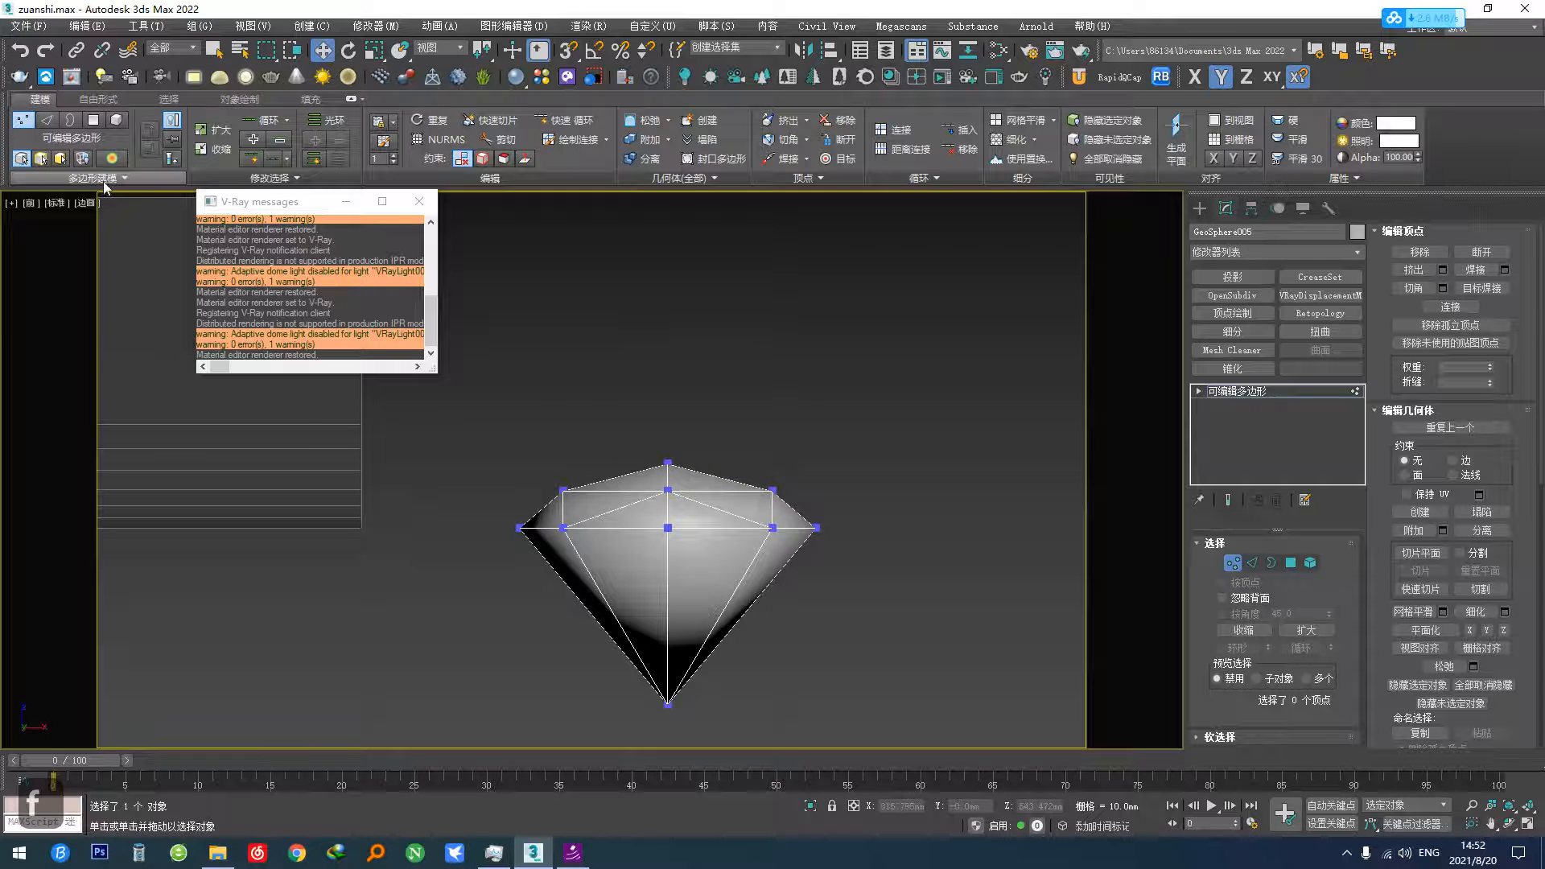
# - Generate a faceted topology pattern over the diamond, and connect the vertices around its girdle
pyautogui.moveTo(104, 182)
pyautogui.click(50, 271)
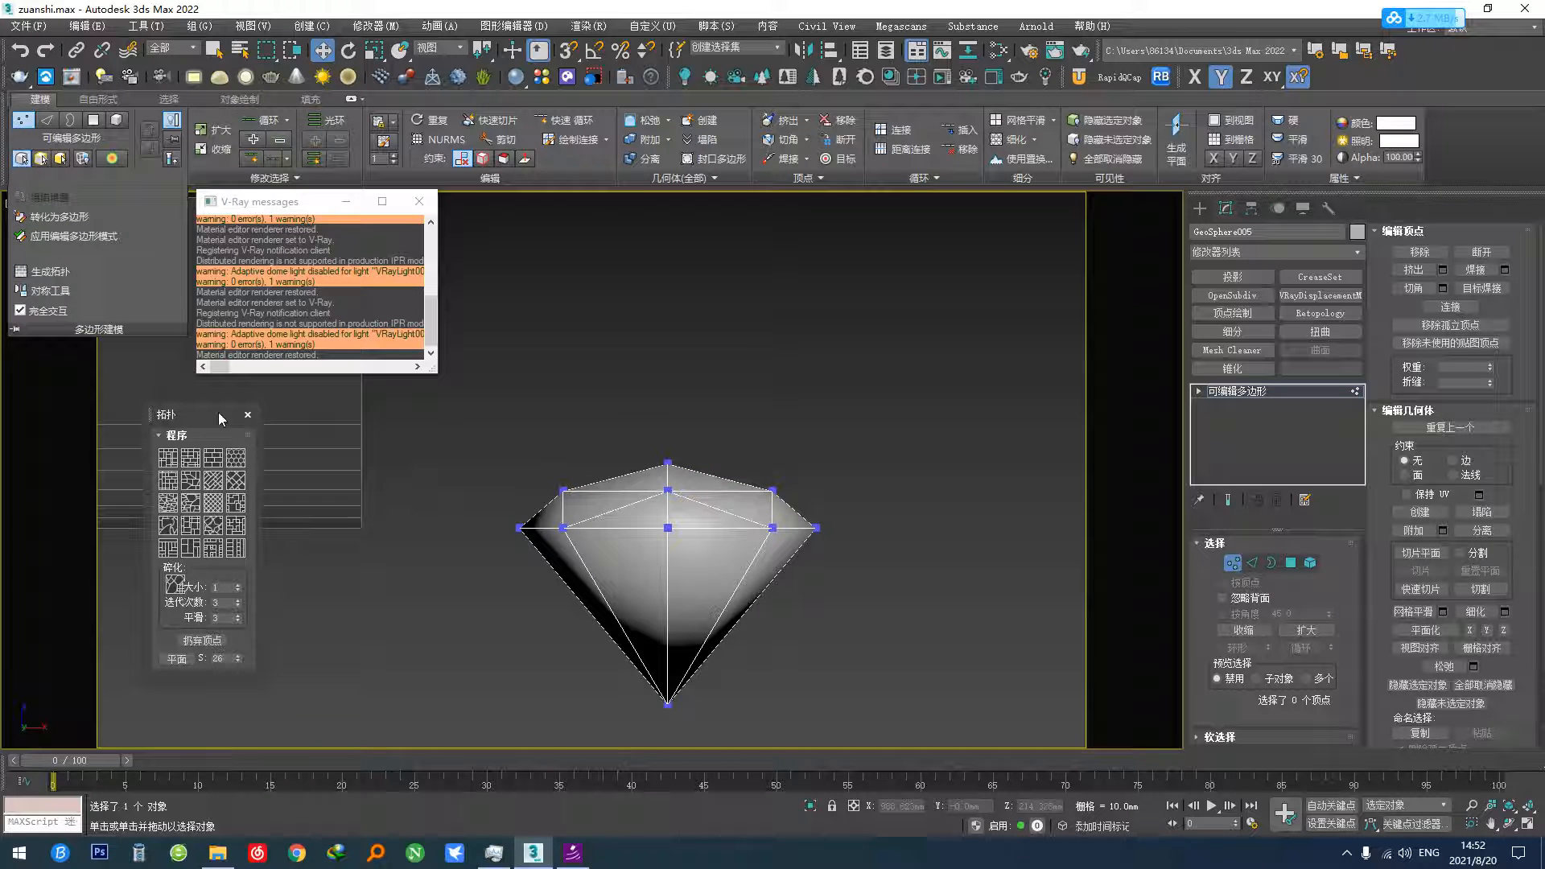
pyautogui.click(214, 506)
pyautogui.moveTo(593, 576); pyautogui.dragTo(596, 475, button='middle')
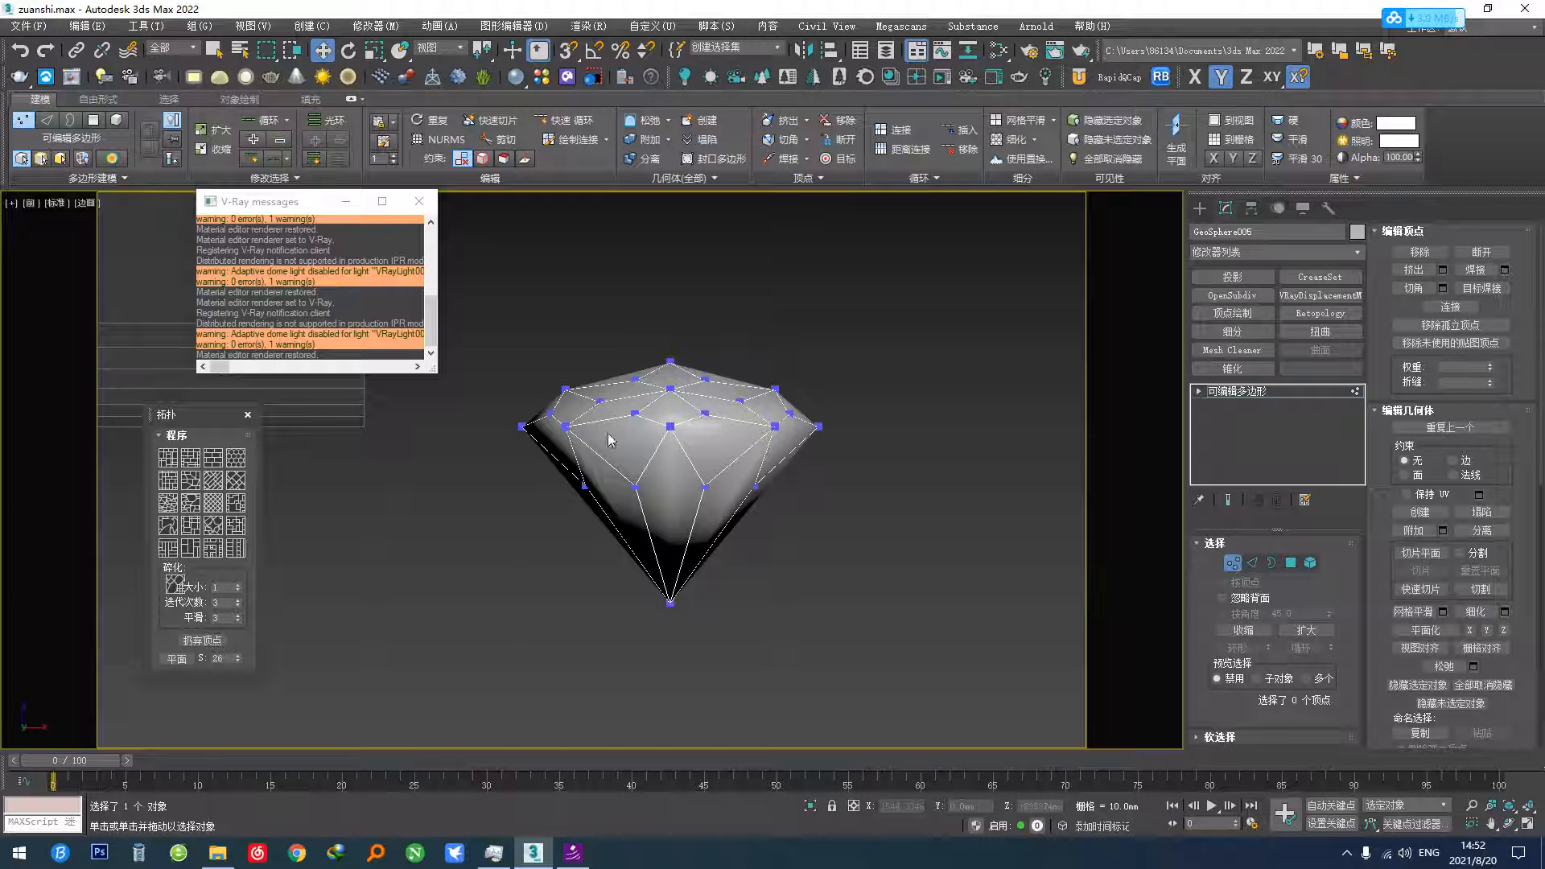
pyautogui.moveTo(539, 439); pyautogui.dragTo(881, 446)
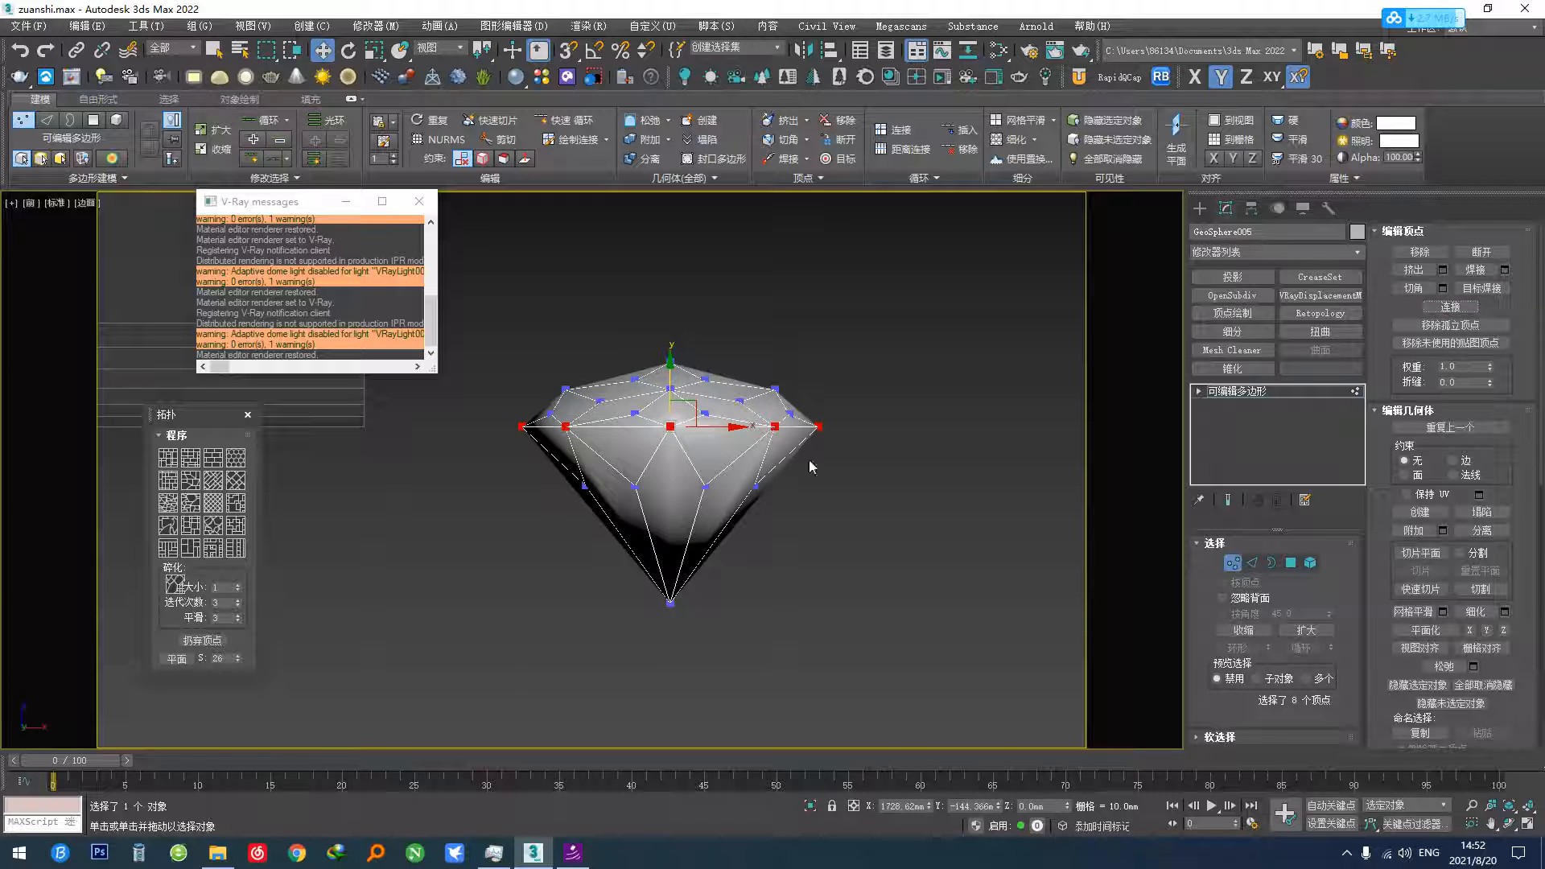
pyautogui.scroll(2, 700, 462)
# - Select only the crown polygons above the girdle and extrude them slightly upward to add a thin girdle band
pyautogui.click(1290, 563)
pyautogui.hotkey('ctrl', 'a')
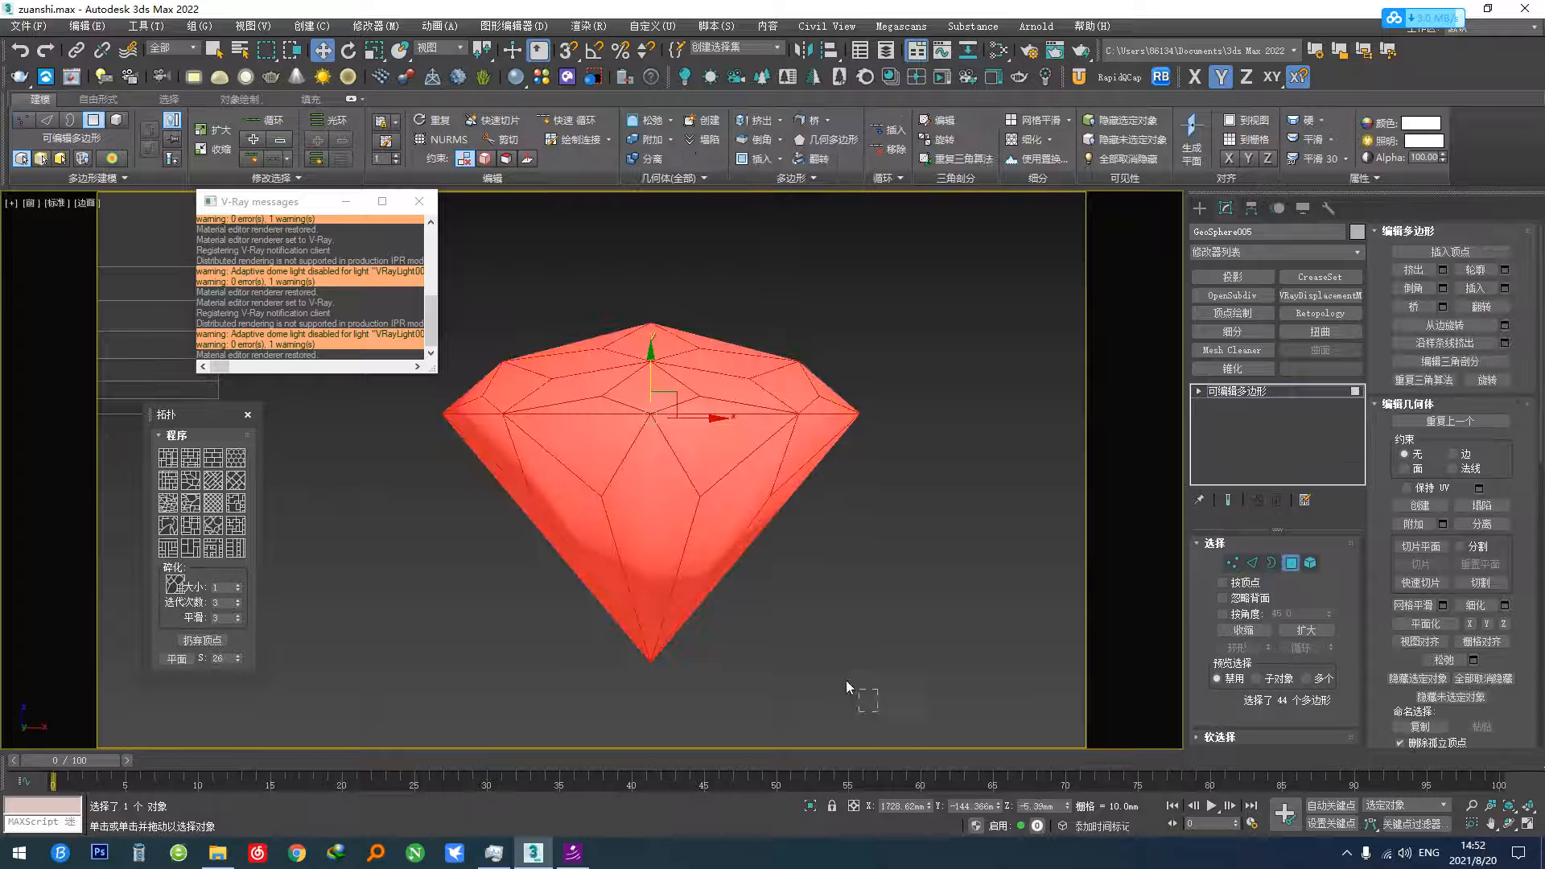
pyautogui.moveTo(404, 451); pyautogui.dragTo(401, 450)
pyautogui.hotkey('ctrl', 'i')
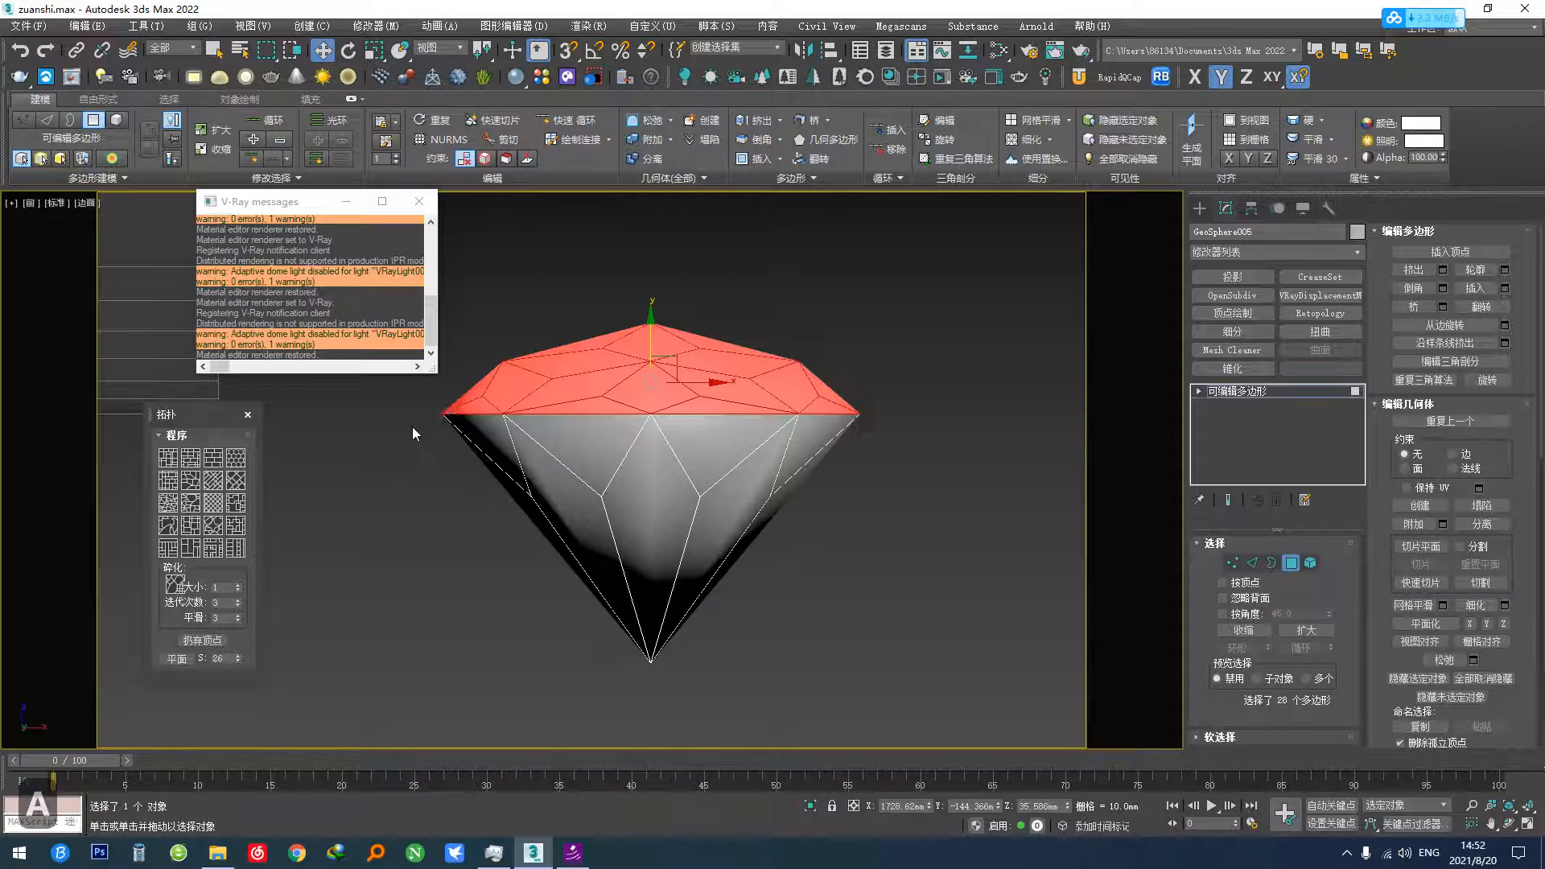
pyautogui.keyDown('shift'); pyautogui.moveTo(653, 341); pyautogui.dragTo(653, 324); pyautogui.keyUp('shift')
pyautogui.moveTo(489, 376); pyautogui.dragTo(517, 428, button='middle')
pyautogui.scroll(-2, 750, 477)
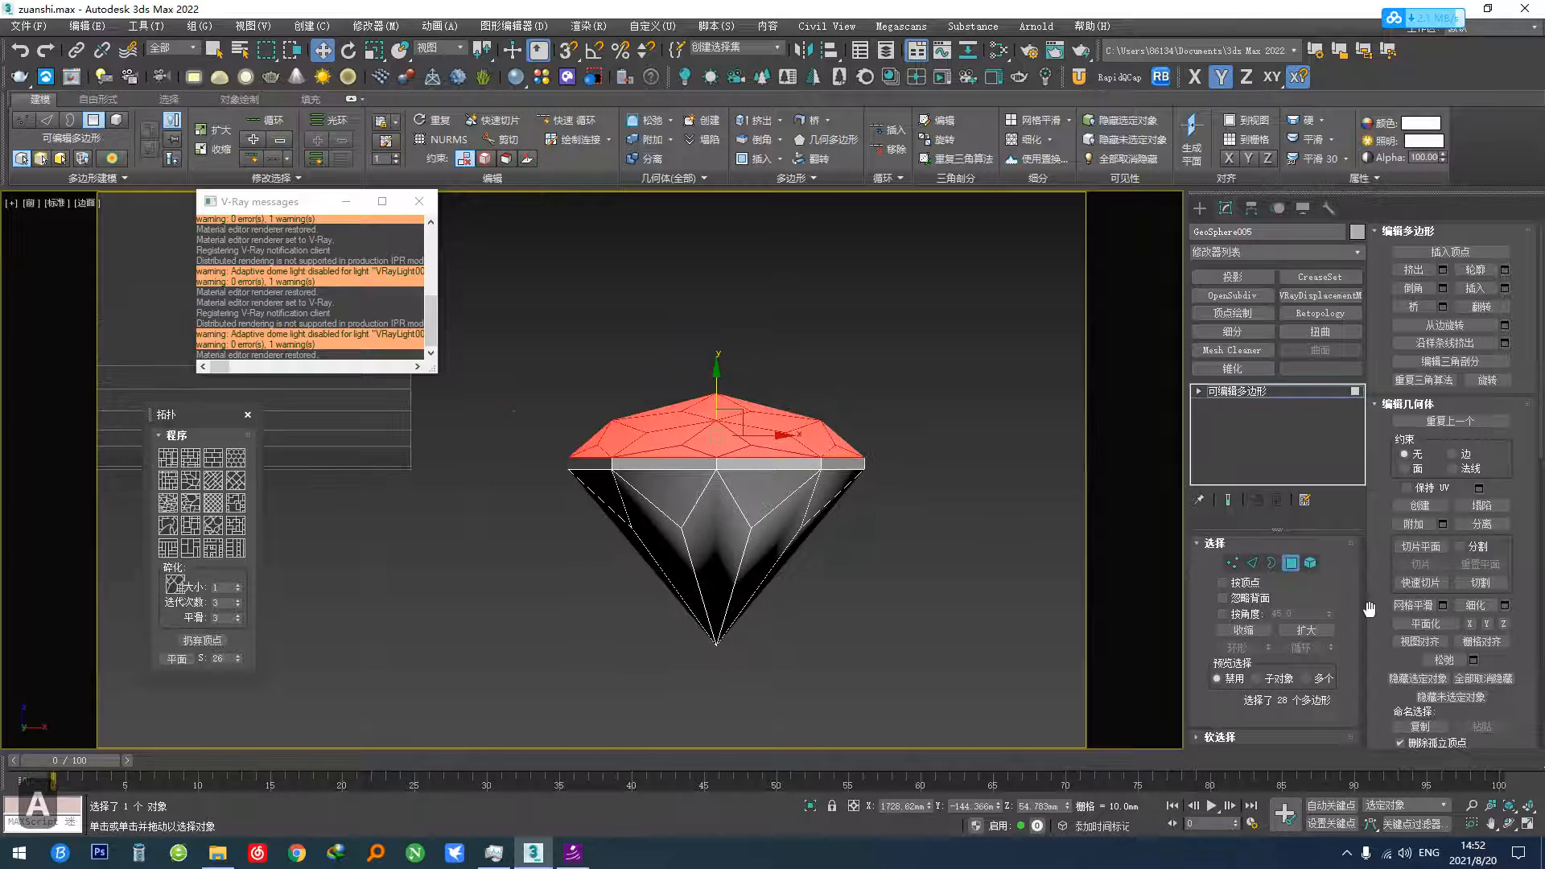
# - Select the edges below the girdle and raise their crease value
pyautogui.press('2')
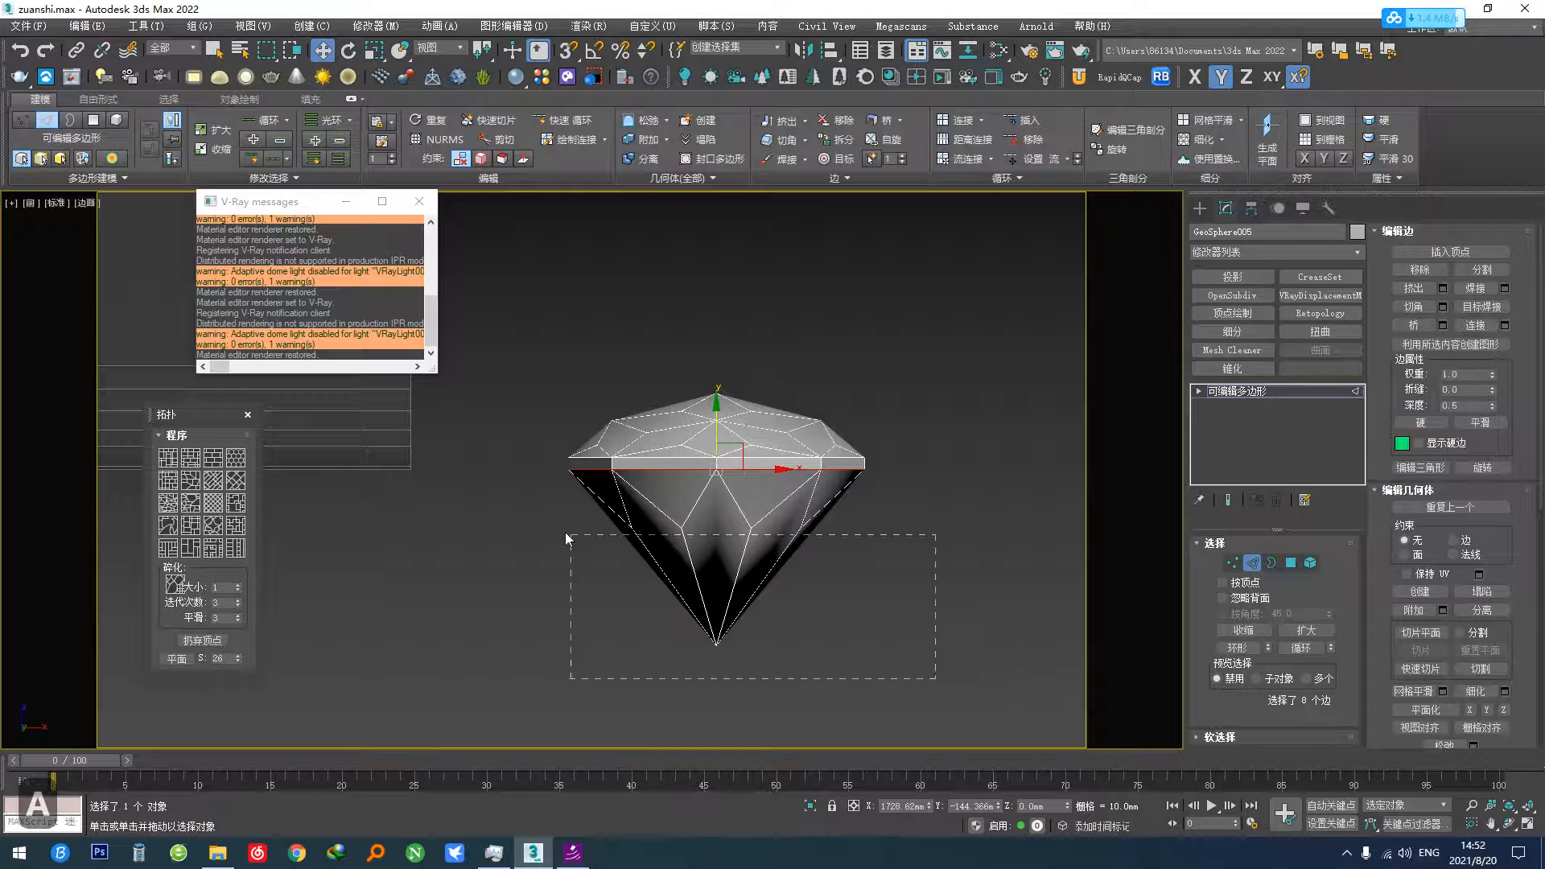
pyautogui.moveTo(566, 537); pyautogui.dragTo(565, 538)
pyautogui.keyDown('alt'); pyautogui.moveTo(565, 537); pyautogui.dragTo(1139, 480, button='middle'); pyautogui.keyUp('alt')
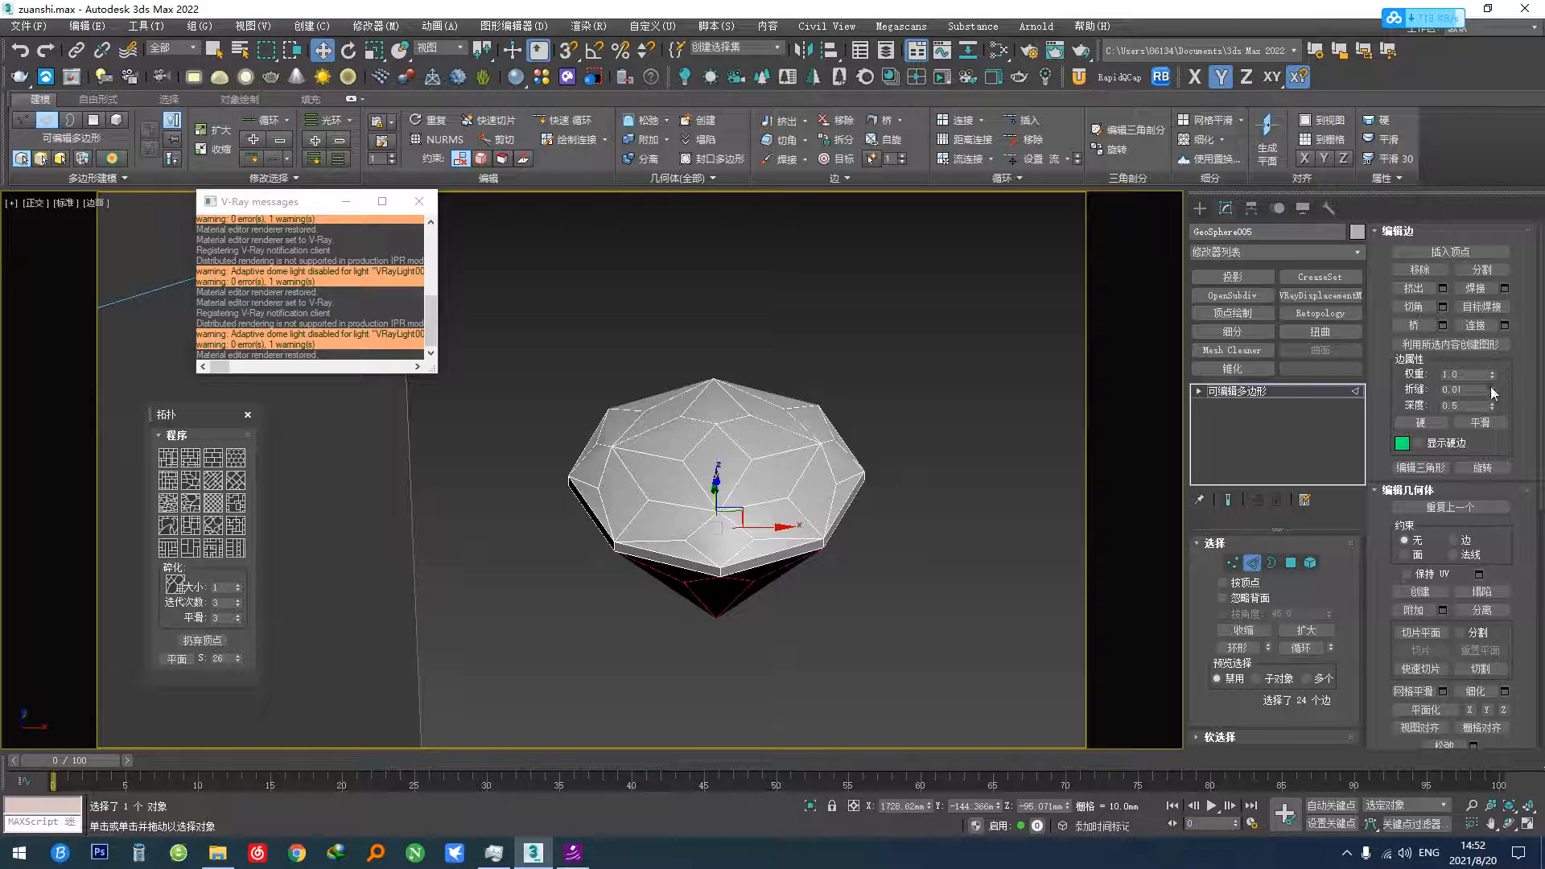
# - Subdivide the diamond with an OpenSubdiv modifier and convert the result back to an editable polygon
pyautogui.click(1231, 295)
pyautogui.keyDown('alt'); pyautogui.moveTo(1143, 331); pyautogui.dragTo(751, 477, button='middle'); pyautogui.keyUp('alt')
pyautogui.press('F5')
pyautogui.scroll(2, 757, 451)
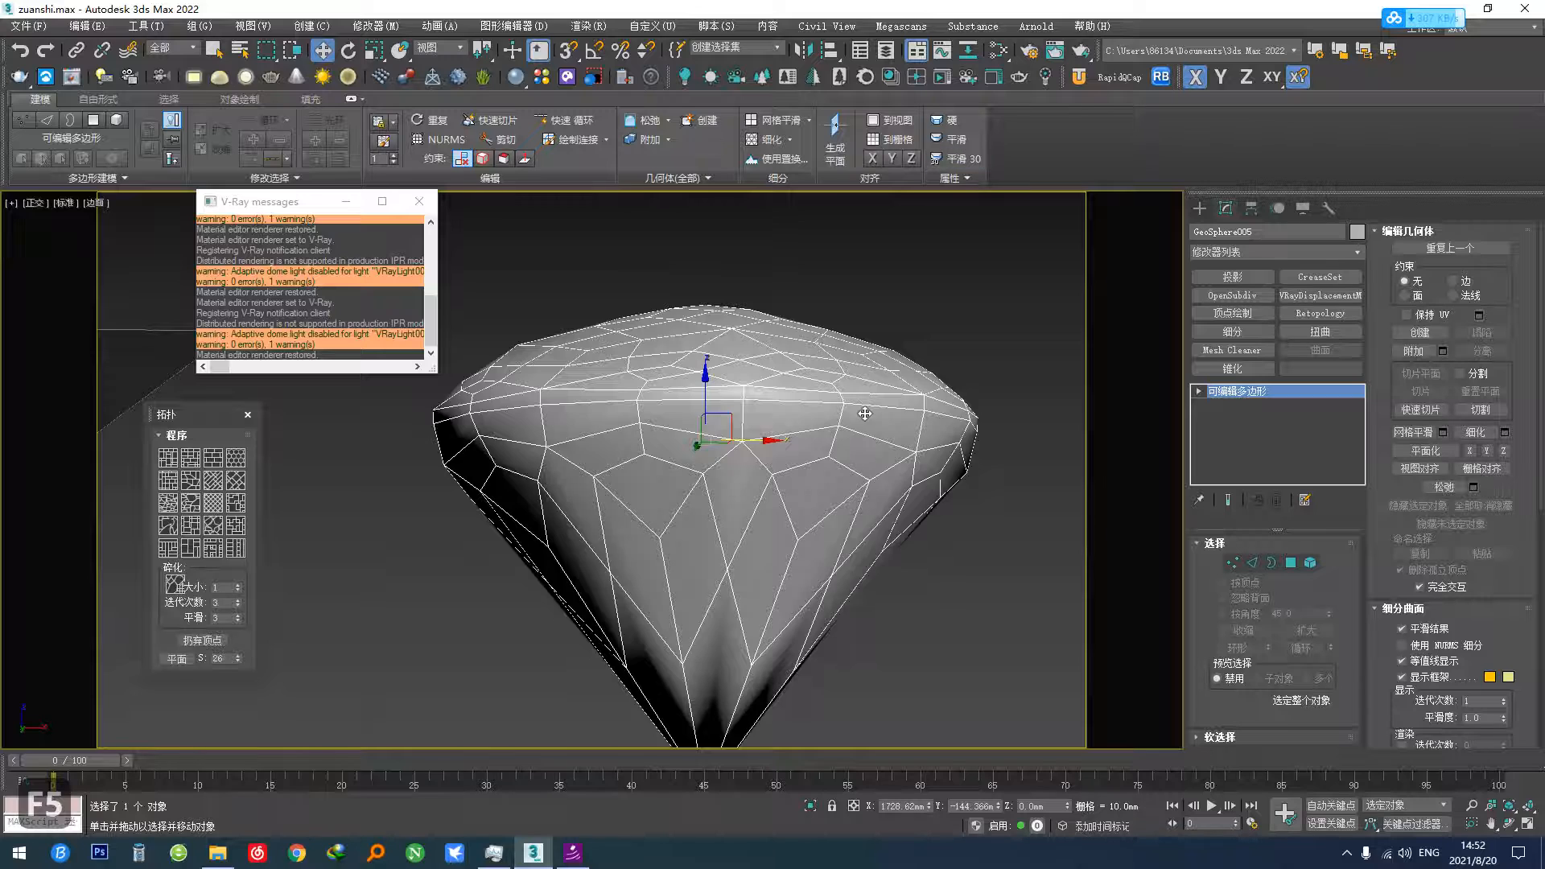
# - Apply hard shading to the whole diamond so that its facets look flat
pyautogui.keyDown('alt'); pyautogui.moveTo(865, 414); pyautogui.dragTo(880, 435, button='middle'); pyautogui.keyUp('alt')
pyautogui.click(943, 121)
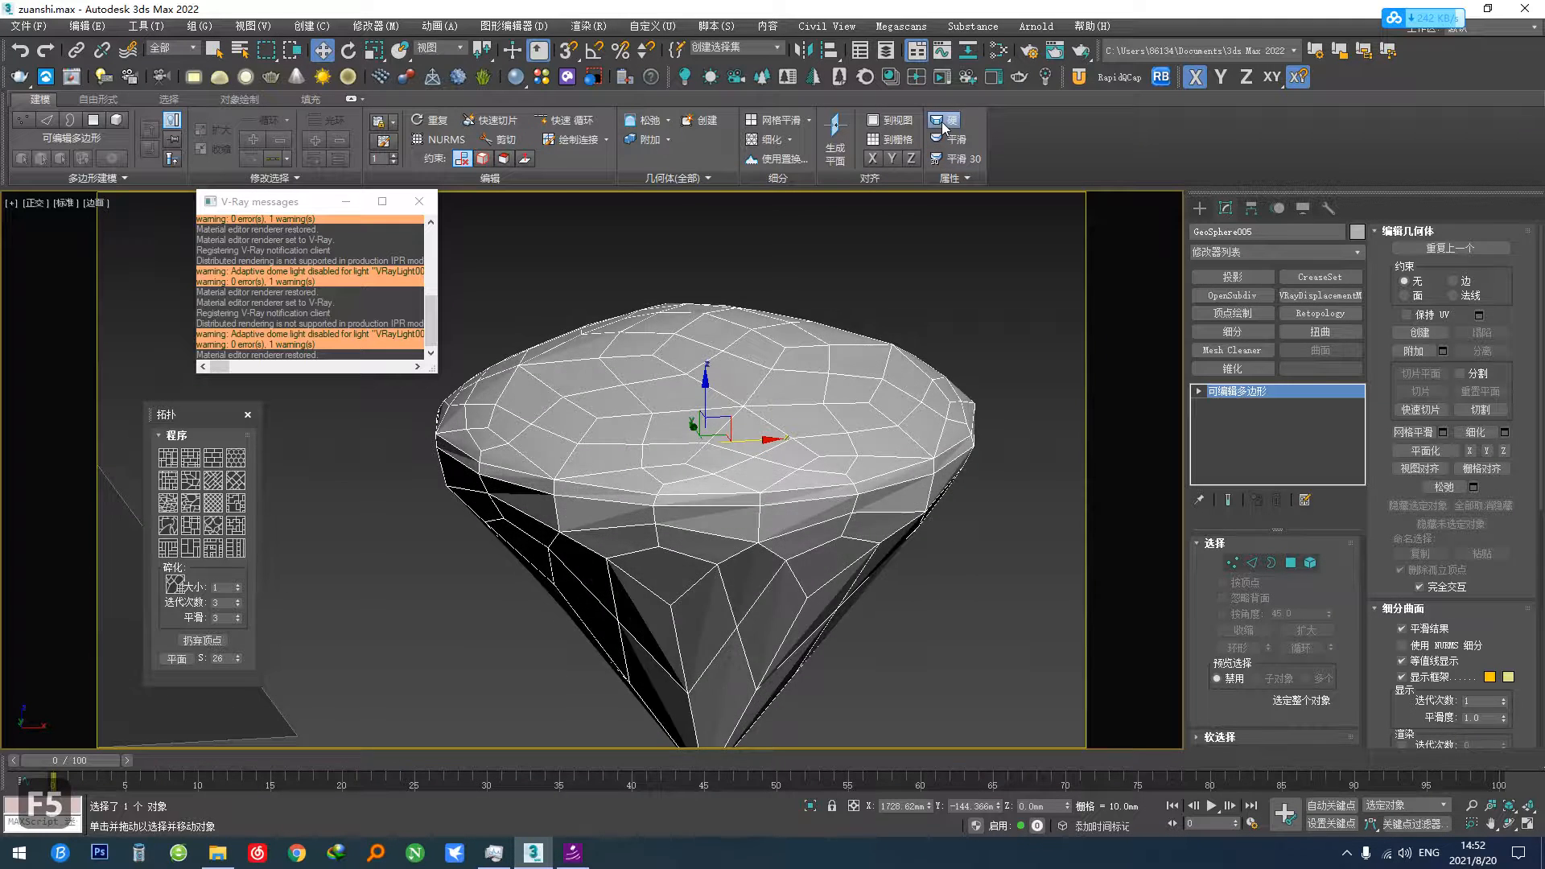
pyautogui.moveTo(769, 451)
pyautogui.keyDown('alt'); pyautogui.mouseDown(button='middle')
pyautogui.moveTo(790, 602)
pyautogui.moveTo(724, 560)
pyautogui.moveTo(724, 519)
pyautogui.moveTo(708, 515)
pyautogui.mouseUp(button='middle'); pyautogui.keyUp('alt')
pyautogui.scroll(-3, 605, 444)
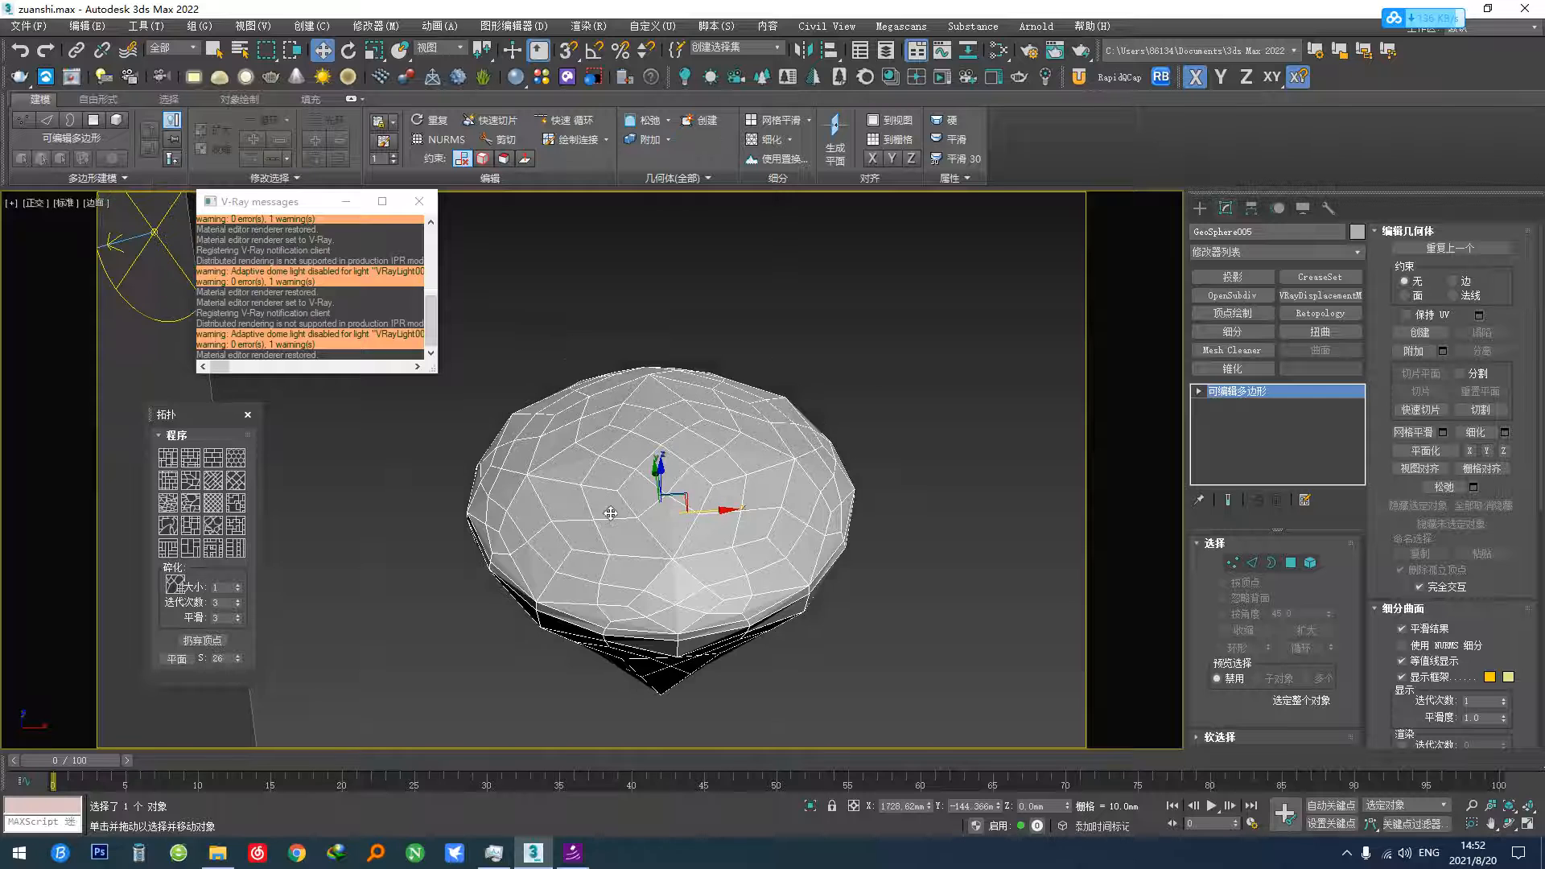
# - Copy the diamond along the X axis and add a Subdivide modifier in Variable Curvature mode to the copy
pyautogui.keyDown('shift'); pyautogui.moveTo(609, 489); pyautogui.dragTo(933, 461); pyautogui.keyUp('shift')
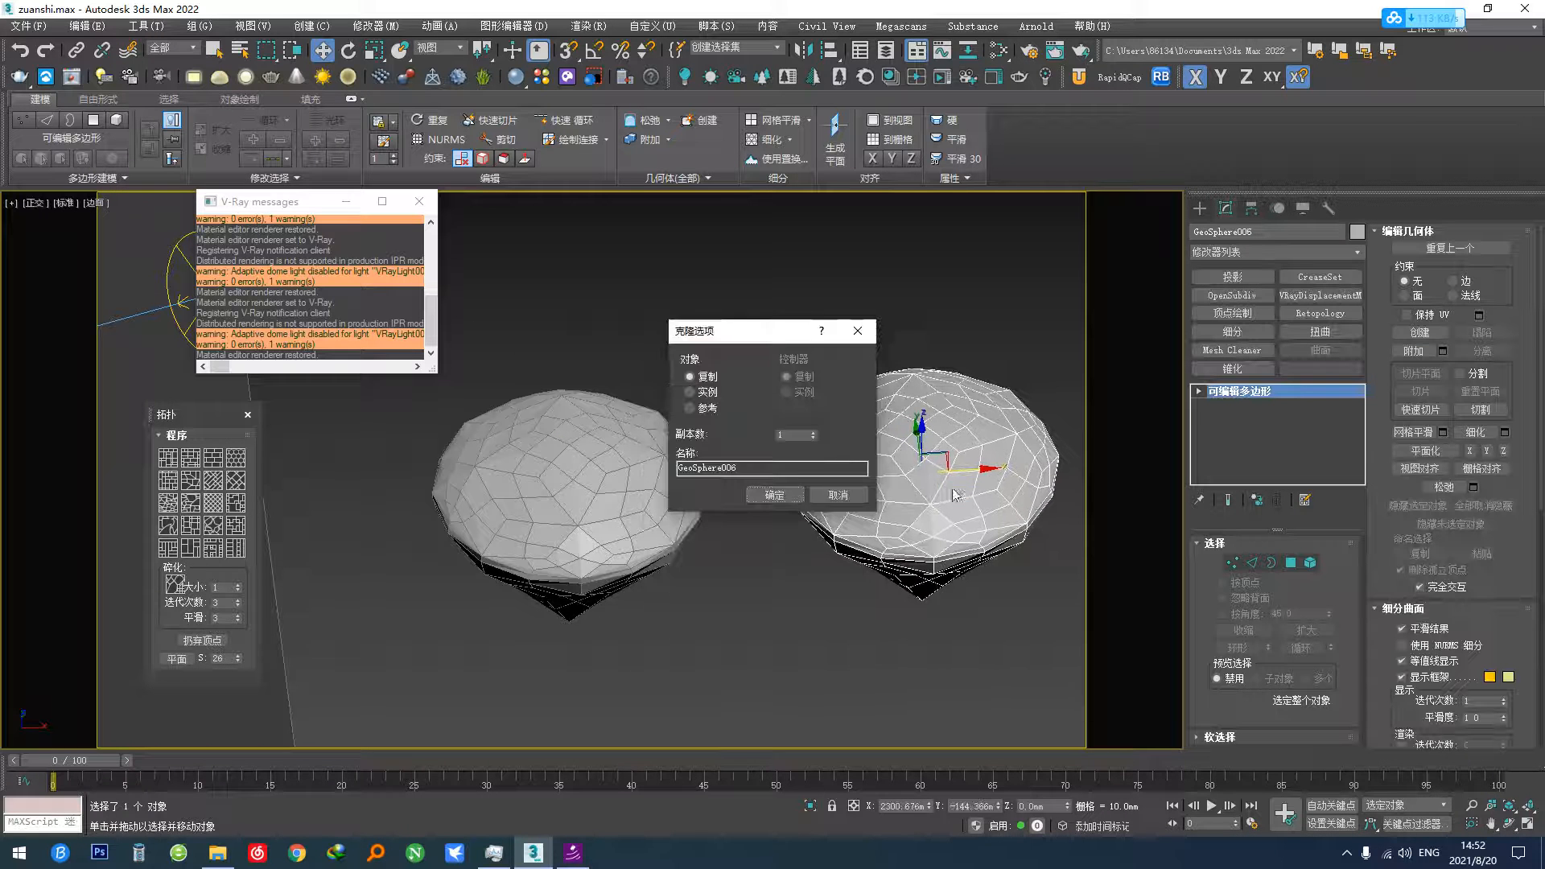
pyautogui.click(776, 500)
pyautogui.rightClick(960, 509)
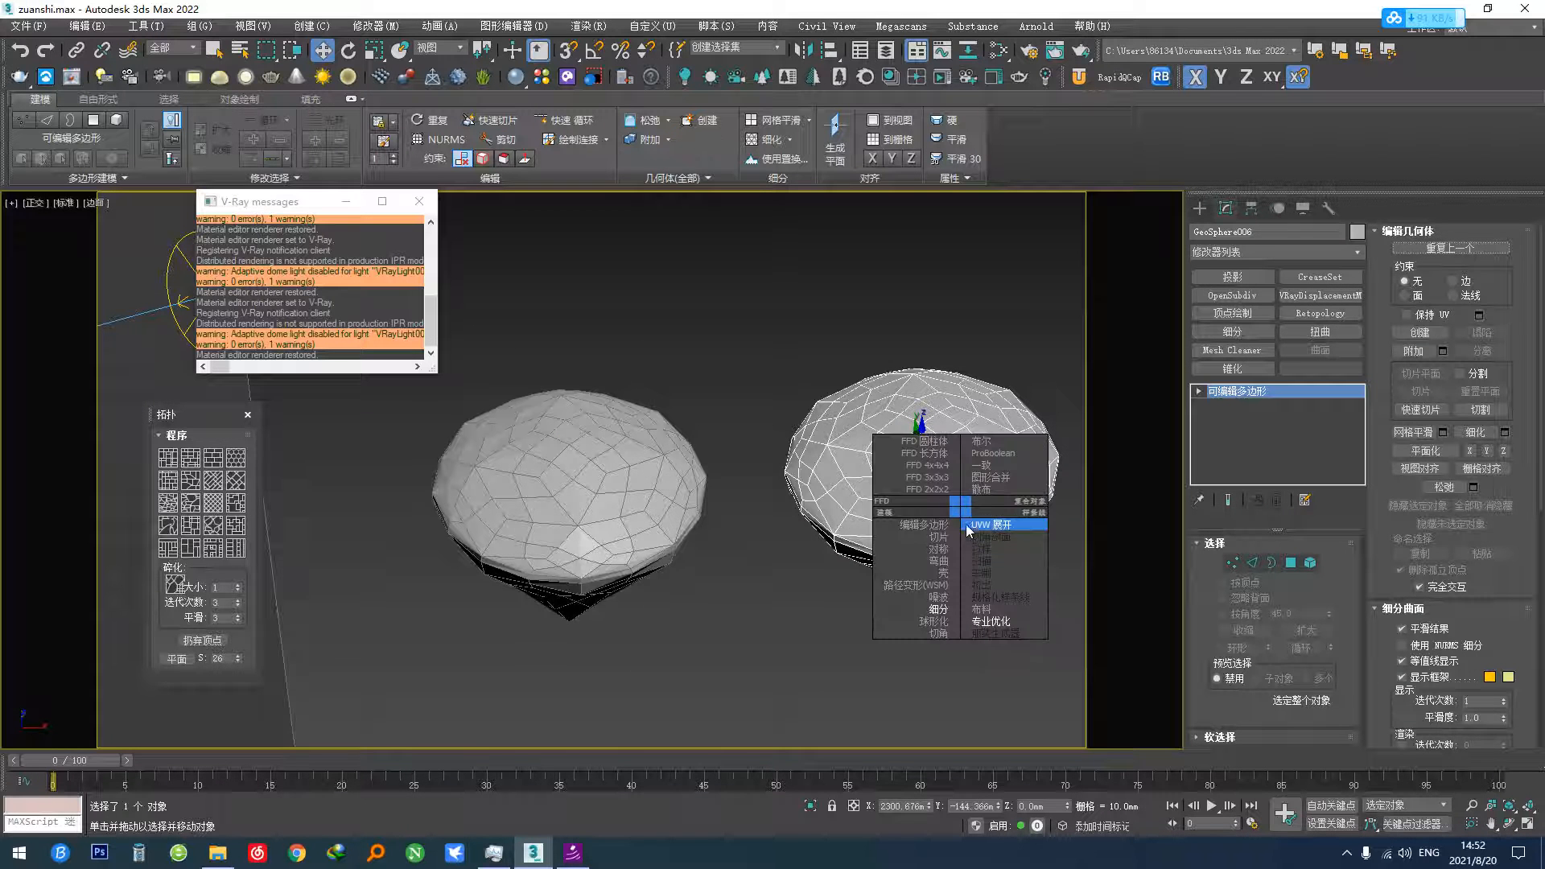
pyautogui.click(937, 612)
pyautogui.click(1272, 573)
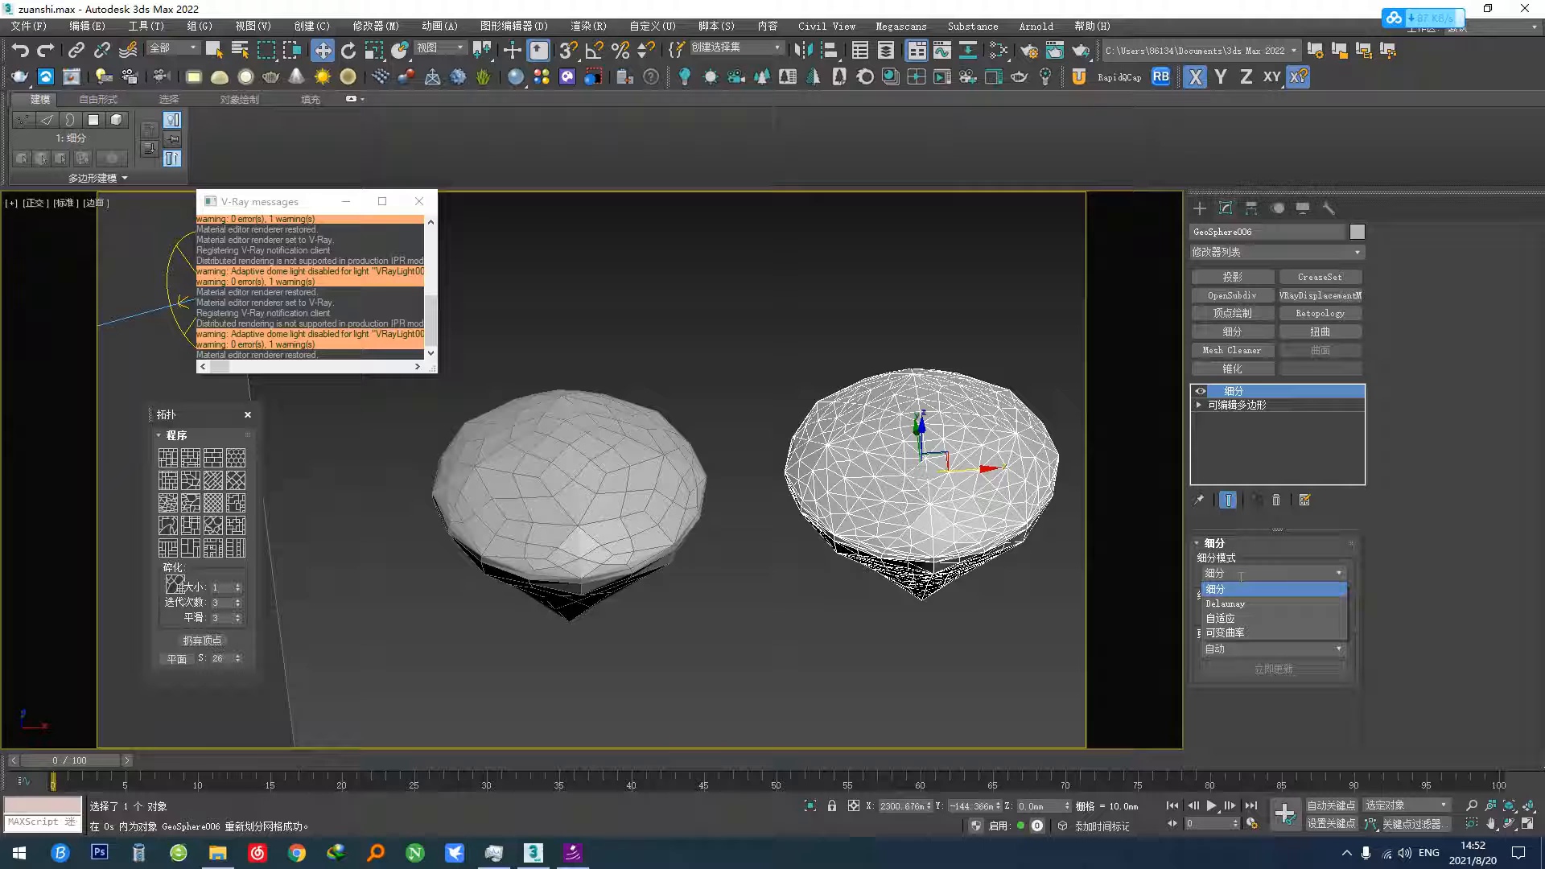
pyautogui.click(1243, 634)
pyautogui.moveTo(994, 576); pyautogui.dragTo(776, 484, button='middle')
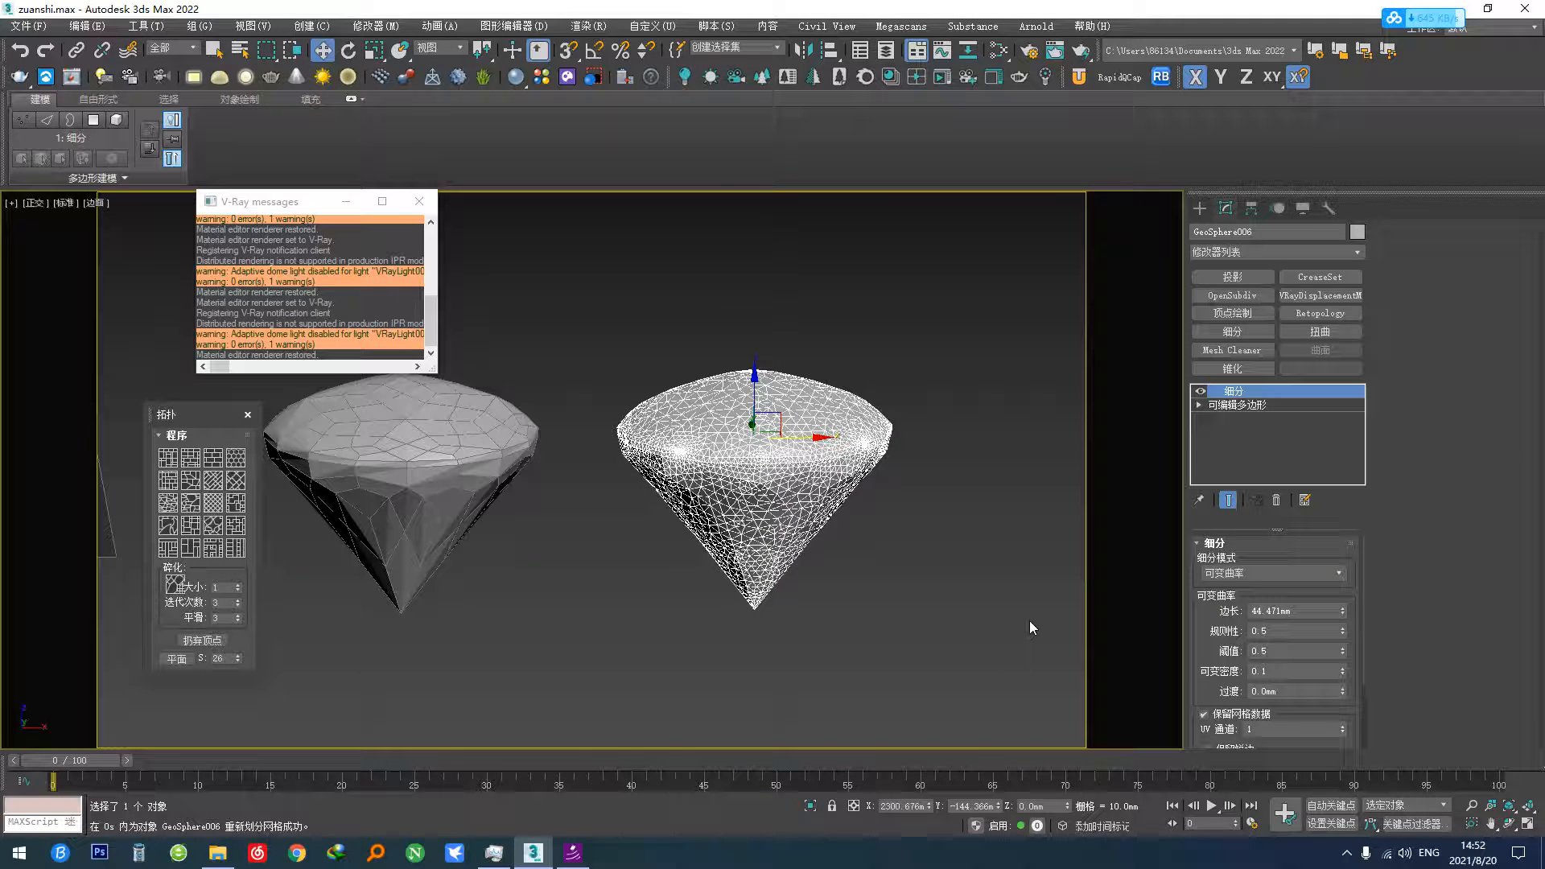
# - Add a ProOptimizer modifier to the copied diamond, calculate it, try 100 vertices, and settle on a vertex count of 150
pyautogui.rightClick(833, 508)
pyautogui.click(858, 618)
pyautogui.scroll(3, 991, 585)
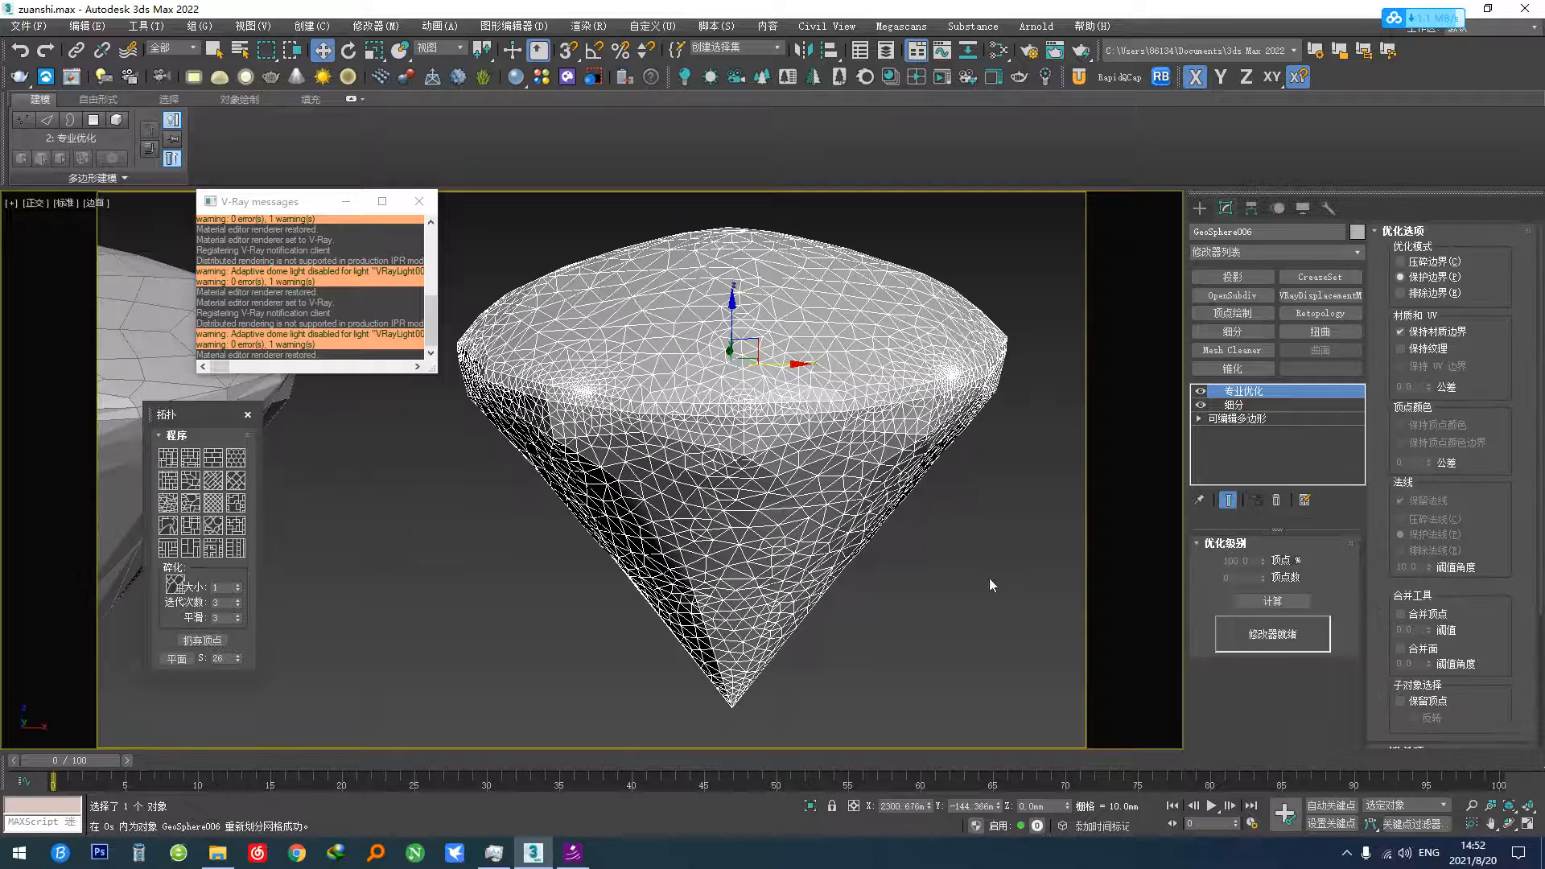
pyautogui.click(1265, 602)
pyautogui.write('100')
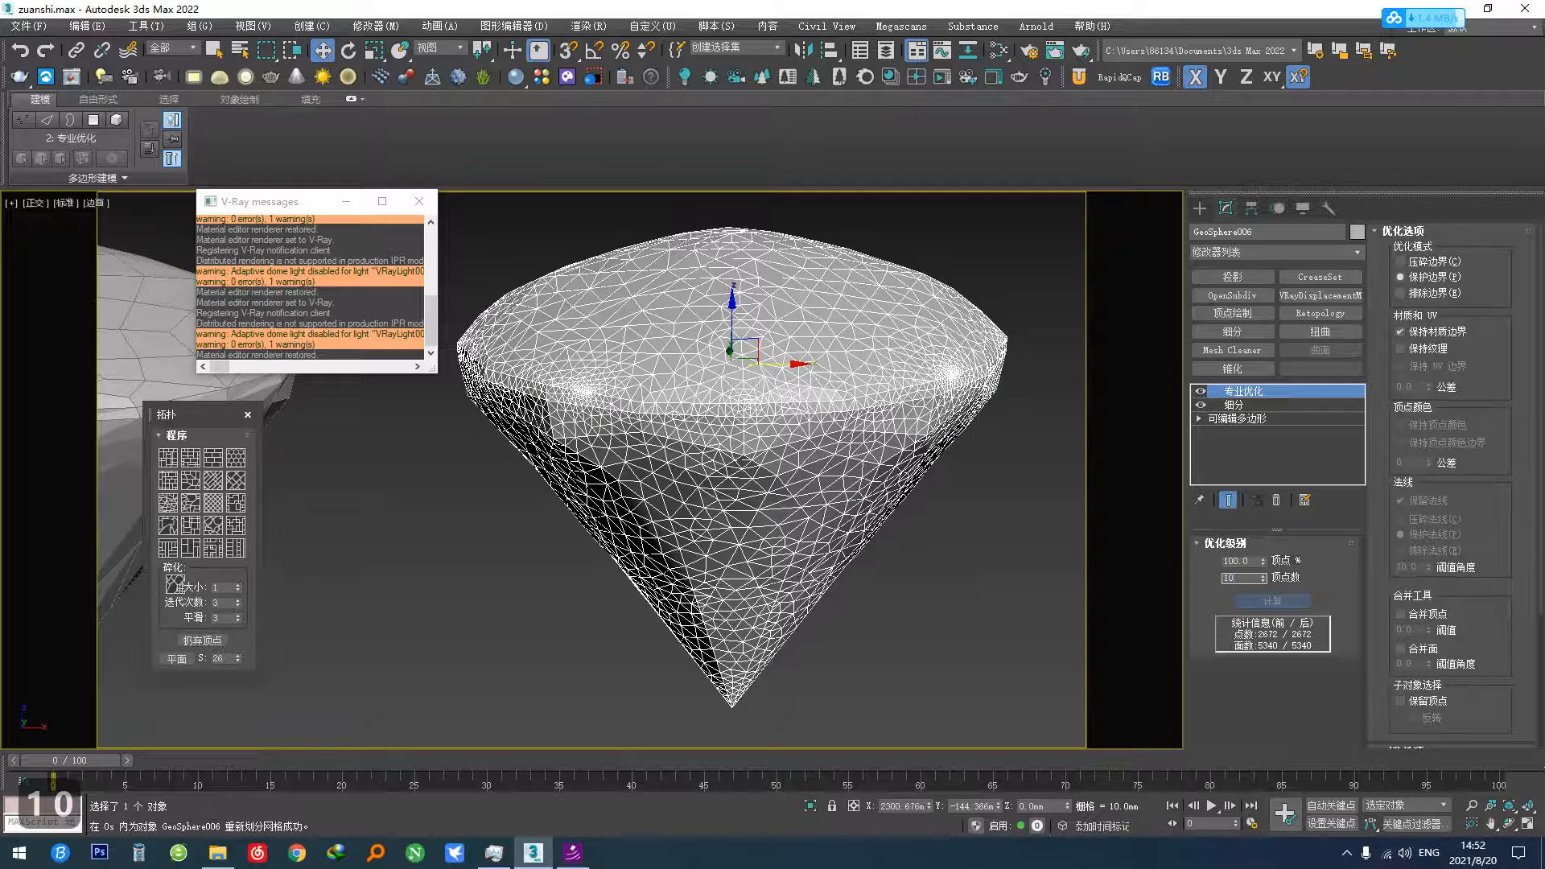
pyautogui.press('Return')
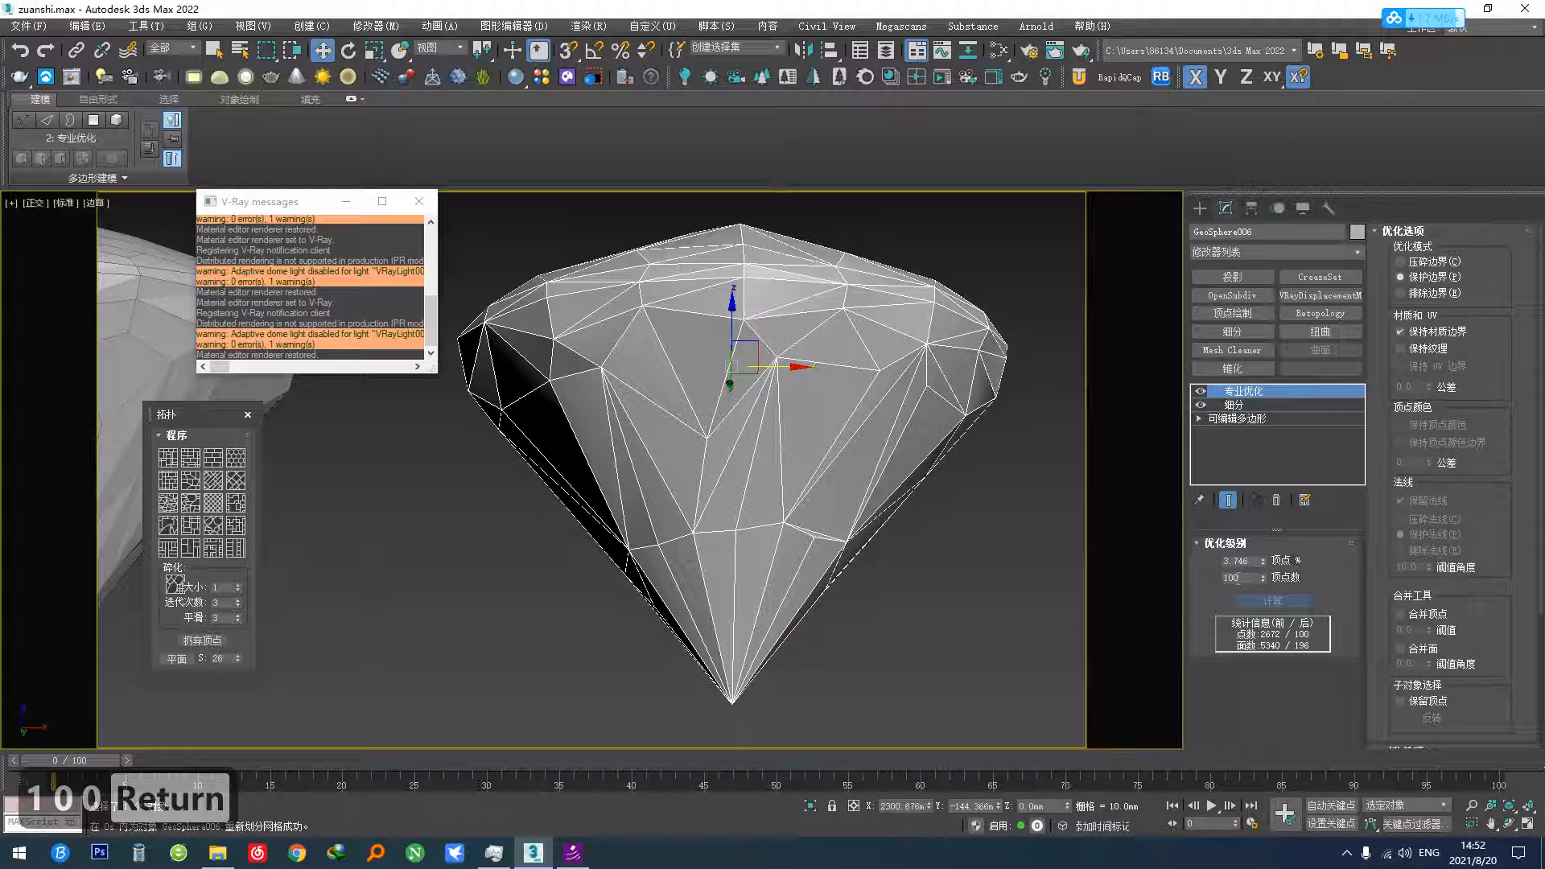
pyautogui.write('150')
pyautogui.press('Return')
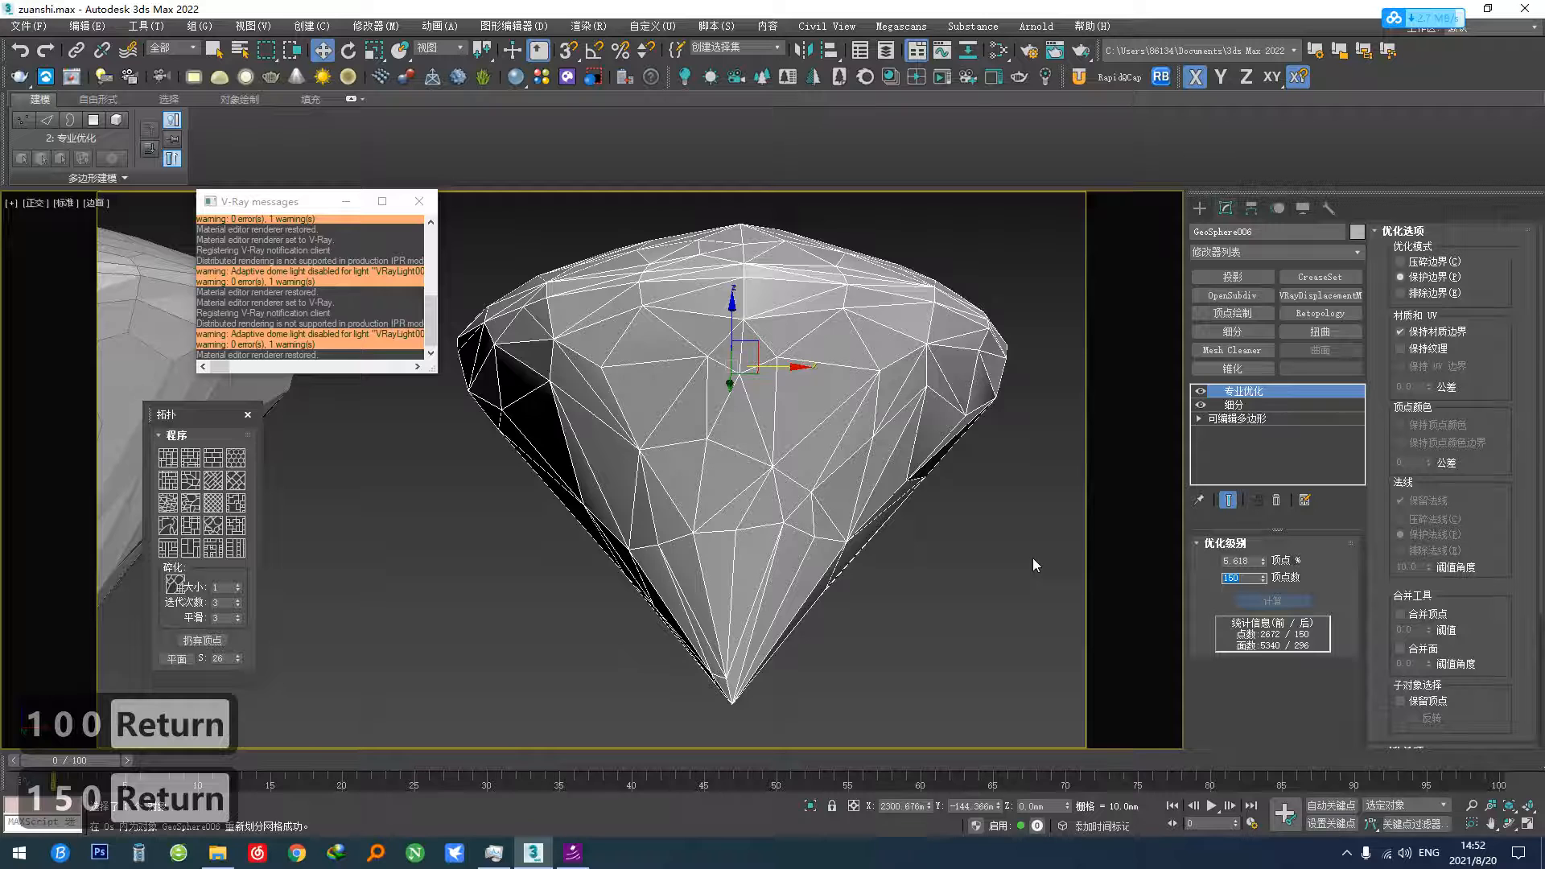
pyautogui.scroll(-4, 1035, 566)
pyautogui.keyDown('alt'); pyautogui.moveTo(1035, 565); pyautogui.dragTo(893, 602, button='middle'); pyautogui.keyUp('alt')
pyautogui.click(518, 448)
pyautogui.keyDown('alt'); pyautogui.moveTo(579, 431); pyautogui.dragTo(686, 502, button='middle'); pyautogui.keyUp('alt')
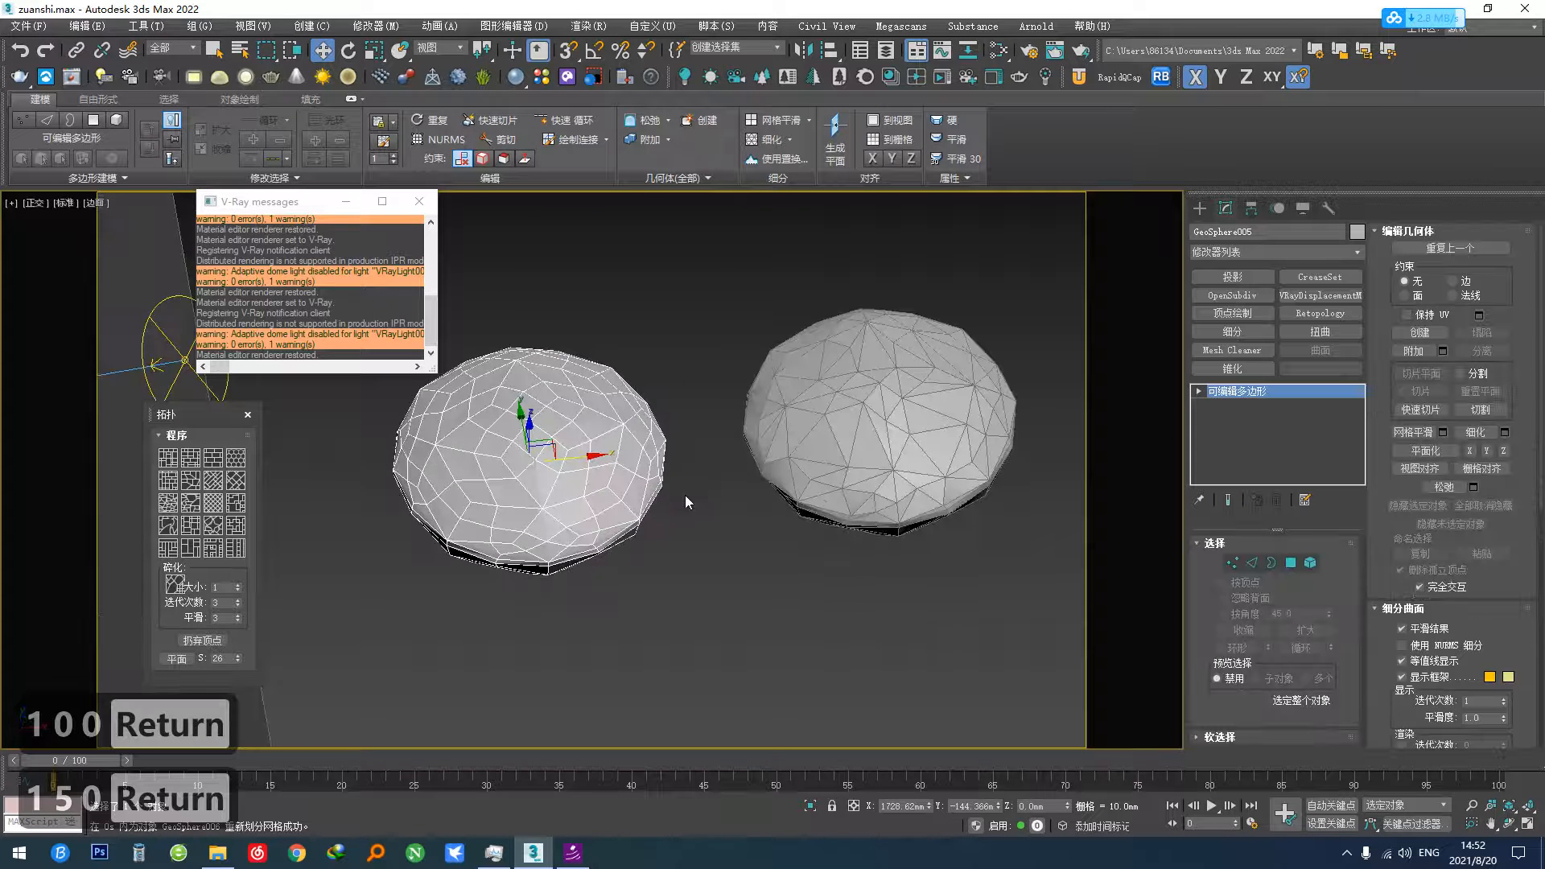
# - Create a tetrahedral geosphere with a radius of about 75.5 mm beside the diamonds and give it 4 segments
pyautogui.click(1199, 208)
pyautogui.click(1315, 335)
pyautogui.keyDown('alt'); pyautogui.moveTo(901, 418); pyautogui.dragTo(925, 458, button='middle'); pyautogui.keyUp('alt')
pyautogui.moveTo(925, 459); pyautogui.dragTo(1015, 561)
pyautogui.click(1229, 602)
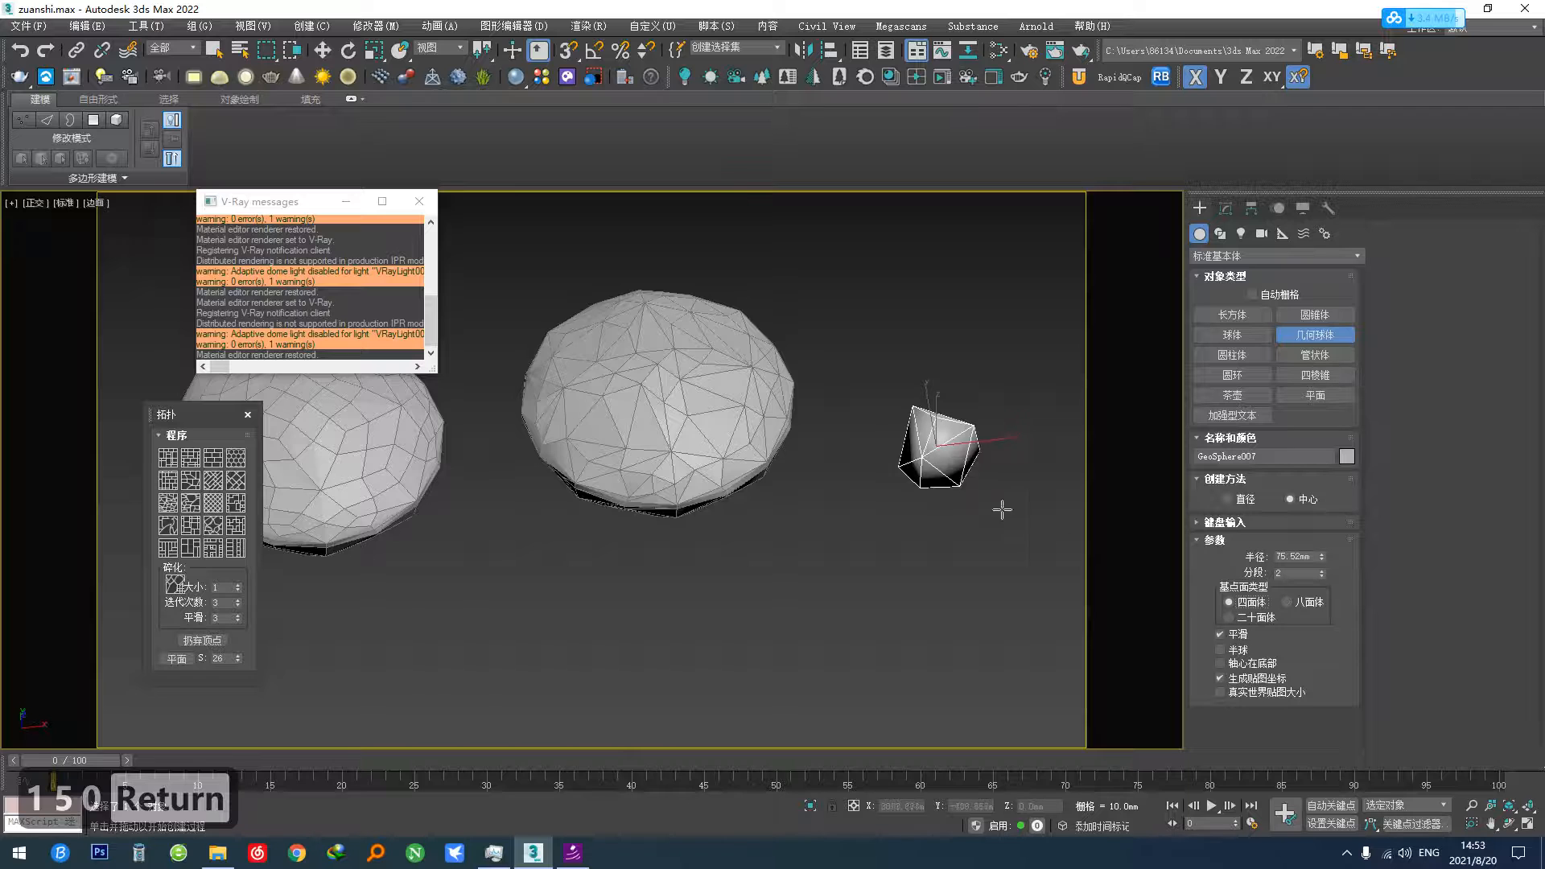
pyautogui.keyDown('alt'); pyautogui.moveTo(1000, 510); pyautogui.dragTo(1143, 490, button='middle'); pyautogui.keyUp('alt')
pyautogui.click(1321, 570)
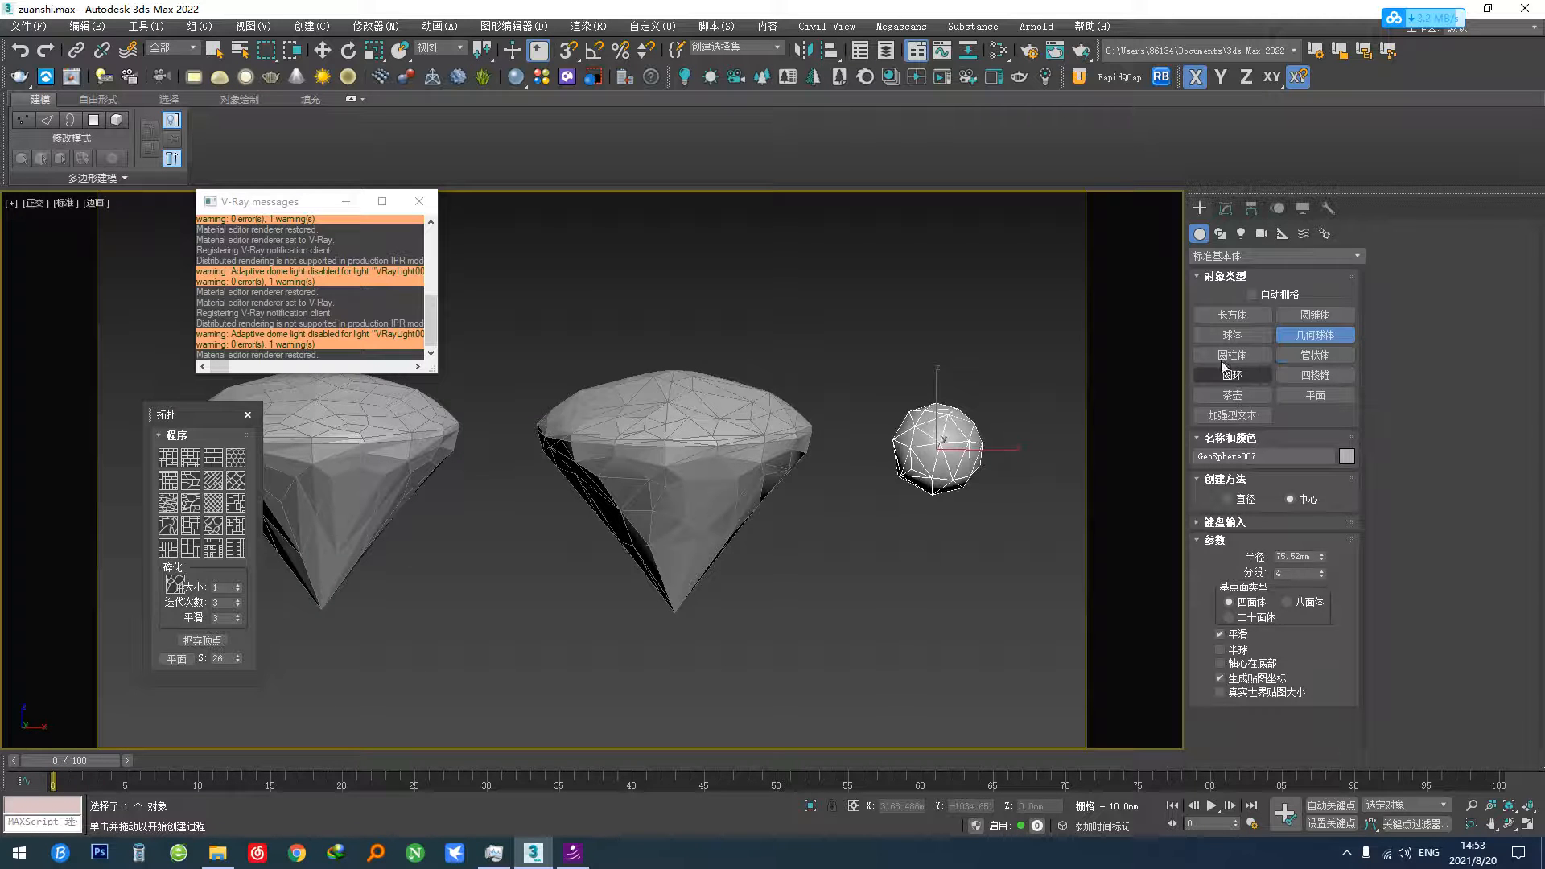
# - Create a Hedra extended primitive beside the small geosphere and set its family to Dodec/Icos
pyautogui.click(1231, 256)
pyautogui.click(1228, 279)
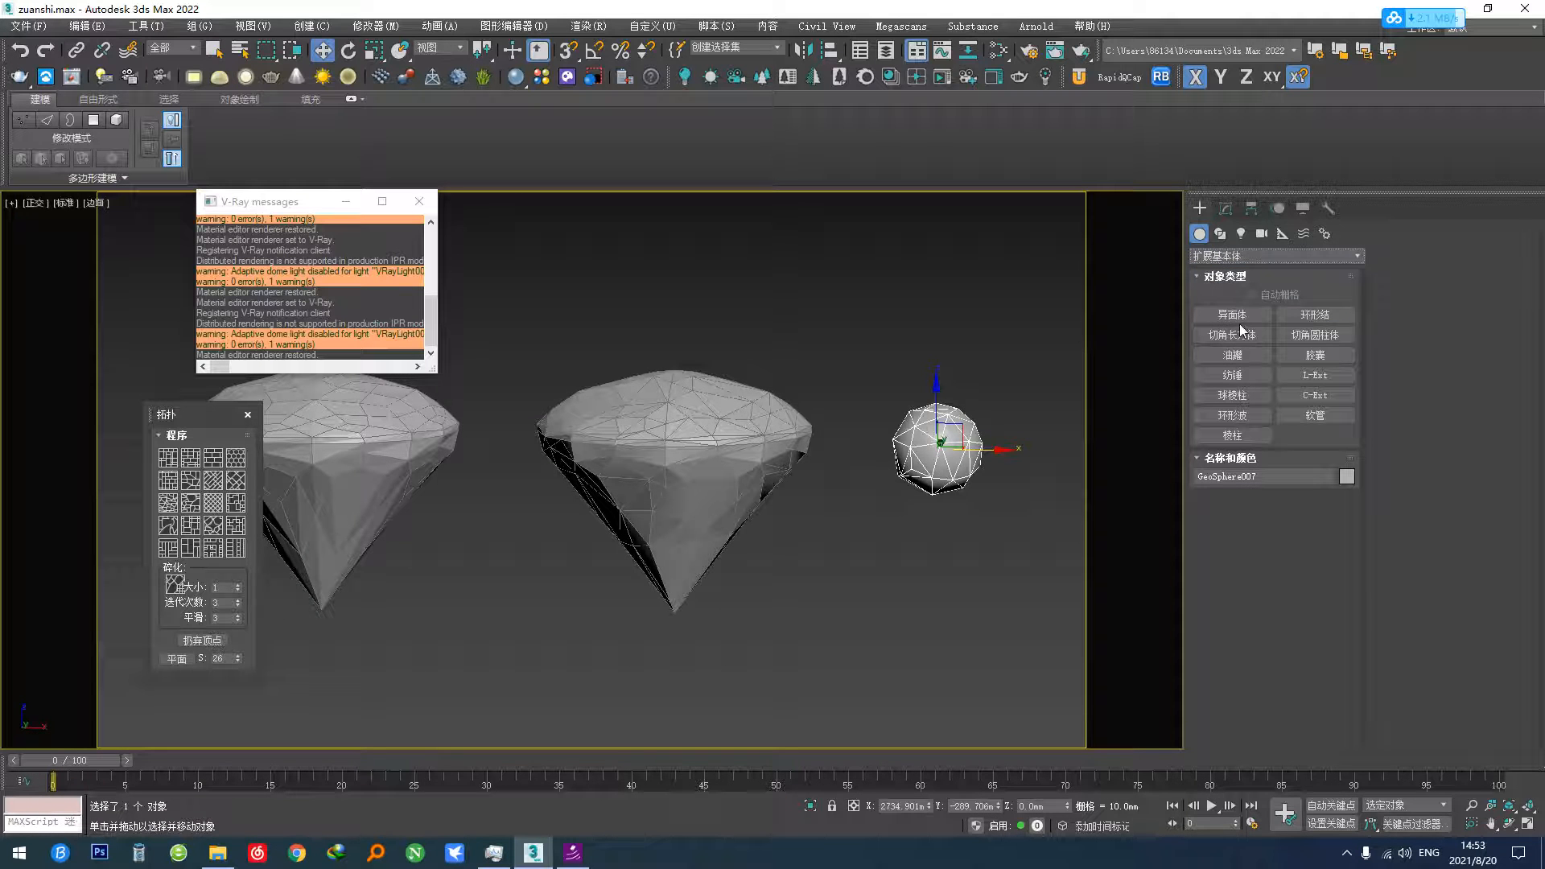
pyautogui.click(1232, 315)
pyautogui.scroll(3, 1005, 467)
pyautogui.moveTo(948, 507); pyautogui.dragTo(943, 533)
pyautogui.scroll(-3, 943, 534)
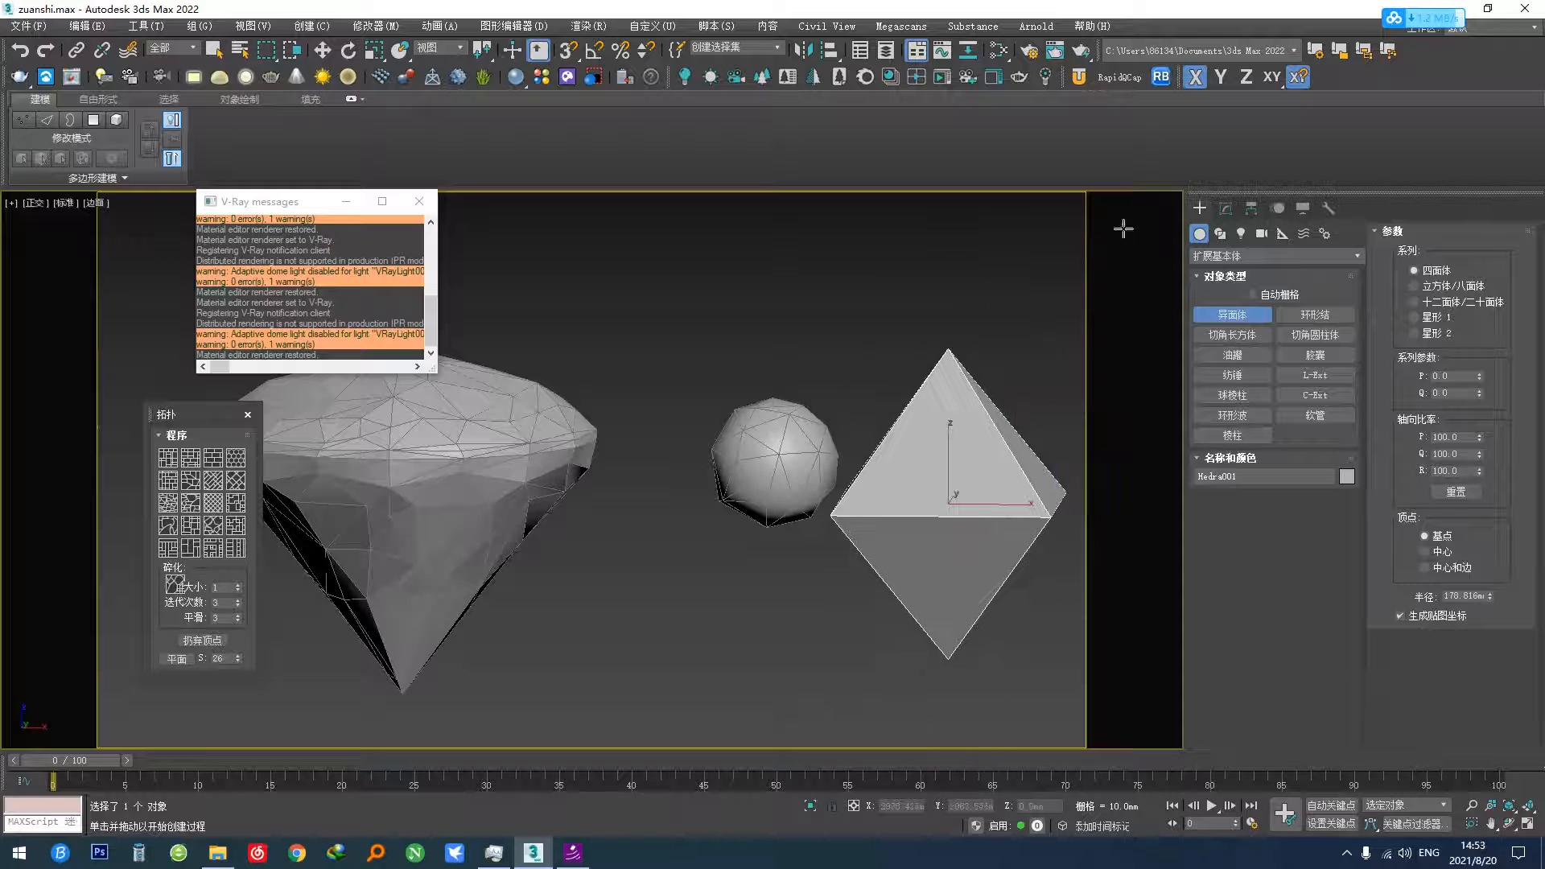
pyautogui.click(1226, 208)
pyautogui.click(1260, 614)
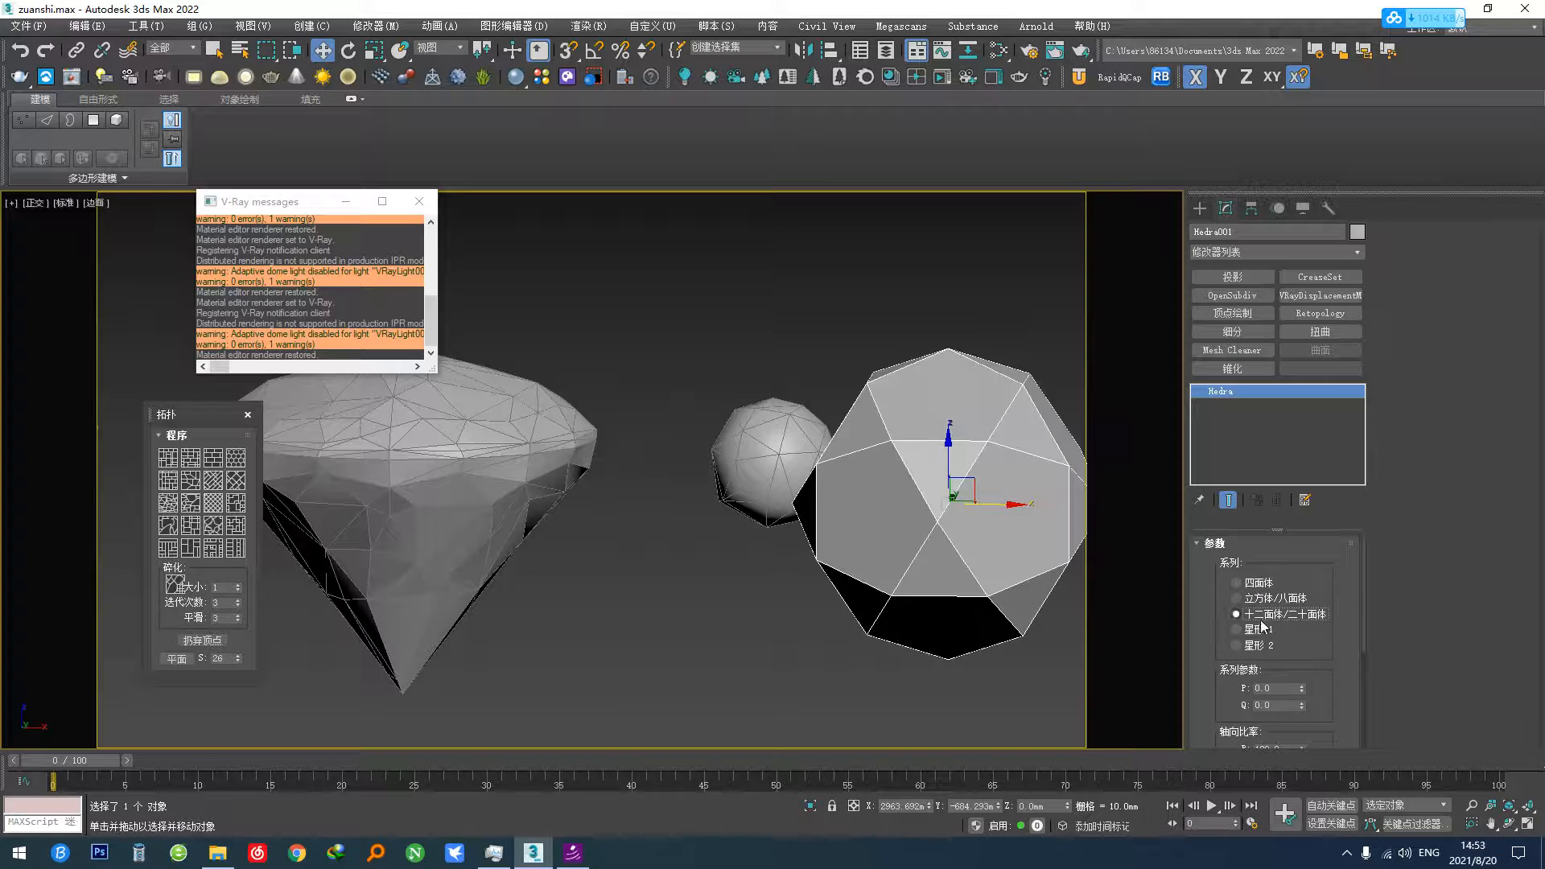
pyautogui.scroll(3, 945, 543)
pyautogui.scroll(-5, 945, 542)
pyautogui.keyDown('alt'); pyautogui.moveTo(945, 542); pyautogui.dragTo(938, 592, button='middle'); pyautogui.keyUp('alt')
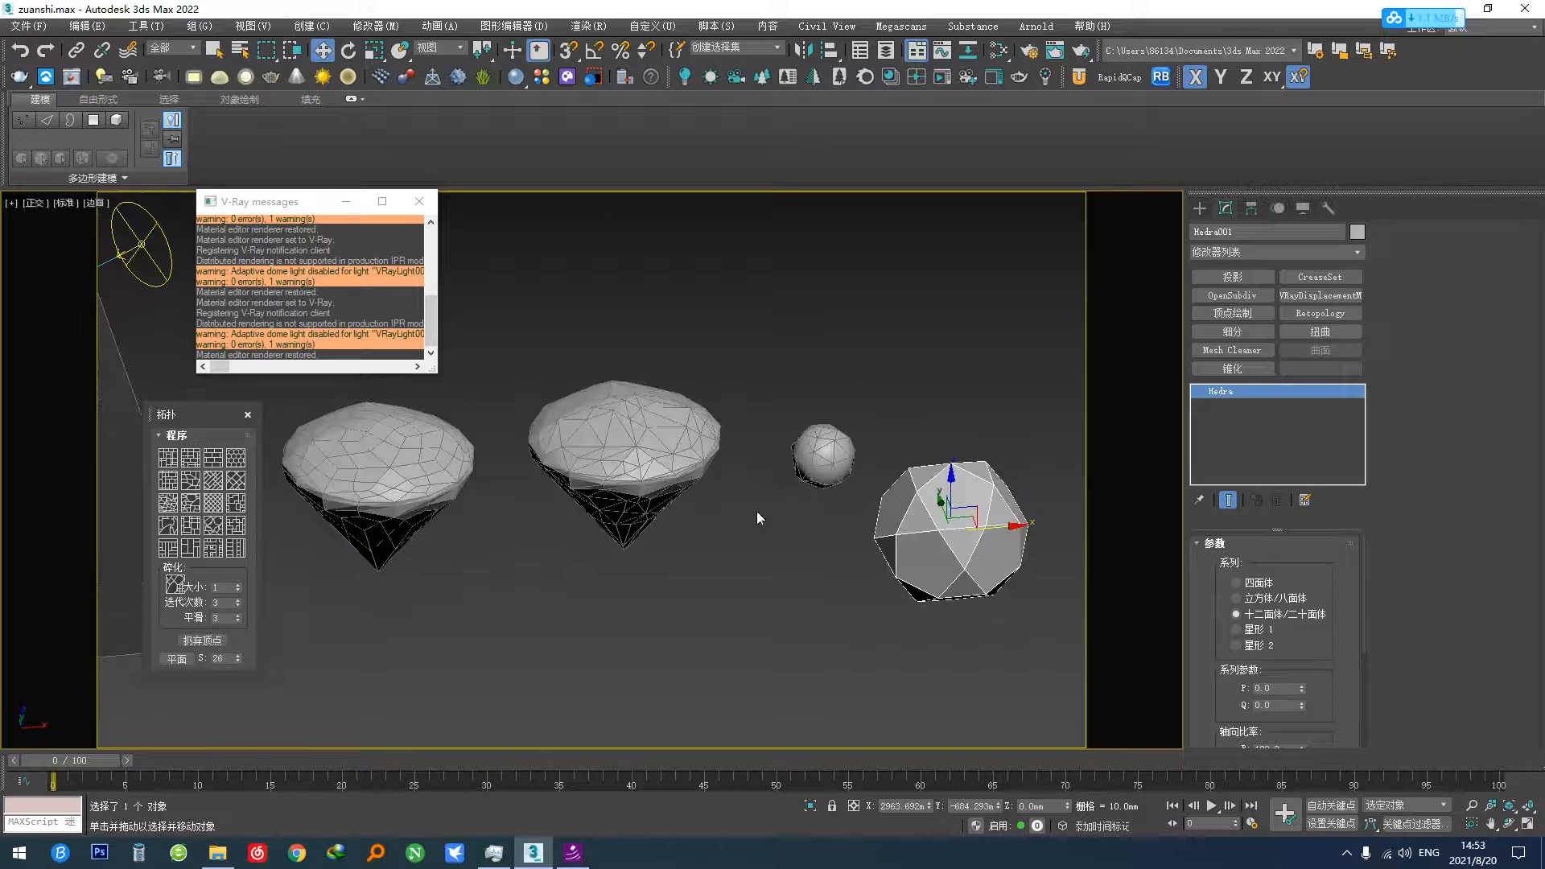
# - Delete the Hedra primitive beside the small geosphere
pyautogui.moveTo(439, 526); pyautogui.dragTo(569, 577, button='middle')
pyautogui.rightClick(568, 574)
pyautogui.click(572, 578)
pyautogui.click(489, 530)
pyautogui.keyDown('alt'); pyautogui.moveTo(493, 527); pyautogui.dragTo(519, 555, button='middle'); pyautogui.keyUp('alt')
pyautogui.moveTo(954, 610); pyautogui.dragTo(780, 514, button='middle')
pyautogui.click(881, 591)
pyautogui.press('Delete')
# - Open the Slate material editor and add a new VRayMtl material to an empty area of the node view
pyautogui.press('m')
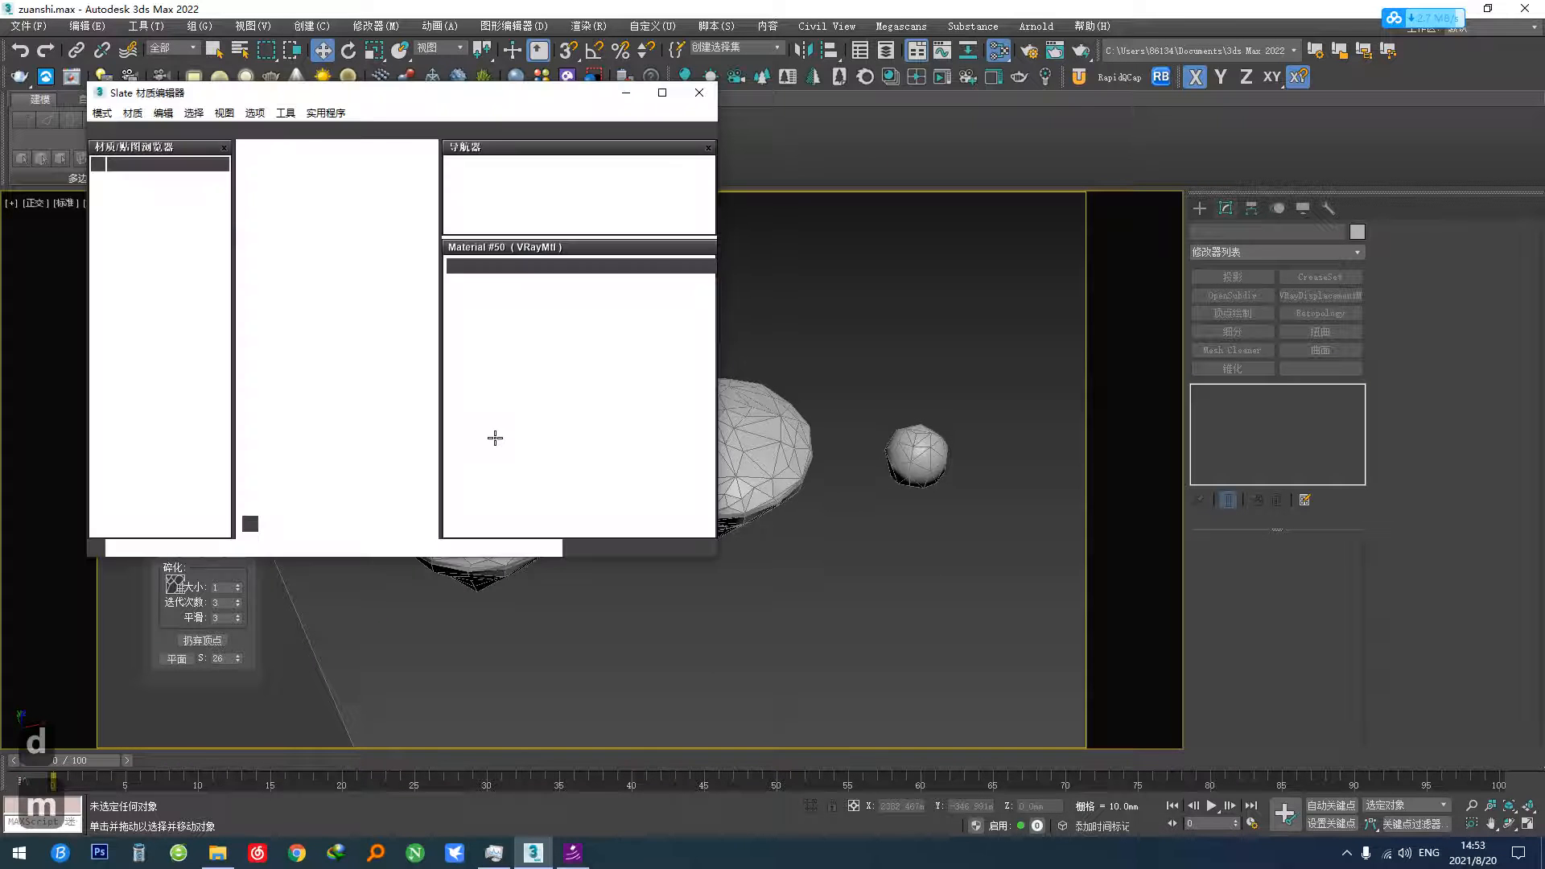
pyautogui.scroll(-5, 353, 418)
pyautogui.moveTo(347, 427); pyautogui.dragTo(450, 345, button='middle')
pyautogui.scroll(1, 169, 511)
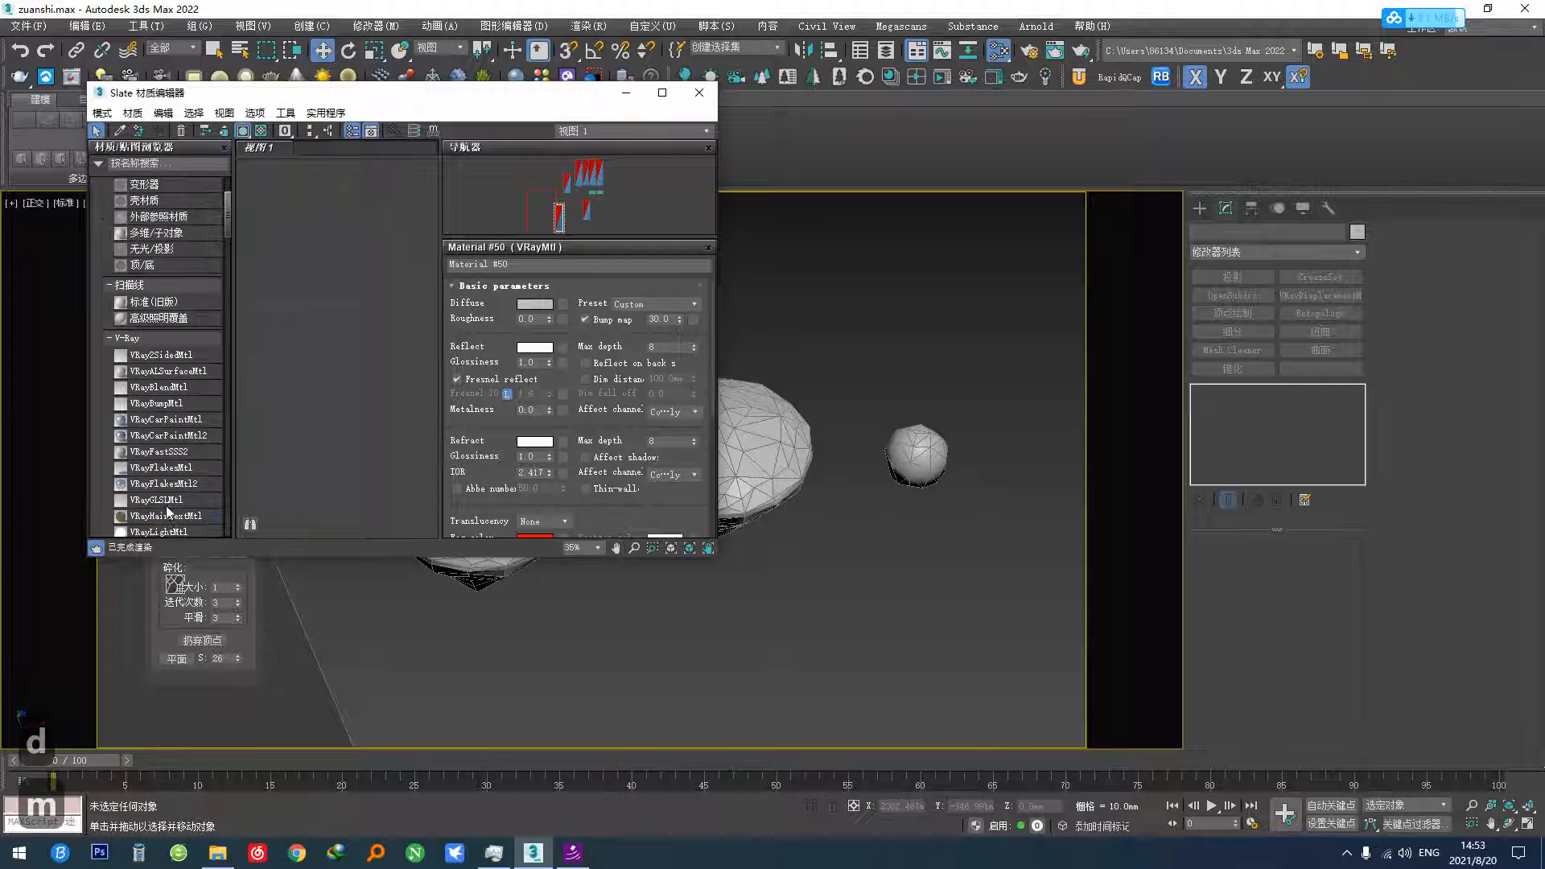
pyautogui.scroll(-2, 161, 507)
pyautogui.moveTo(149, 455); pyautogui.dragTo(314, 394)
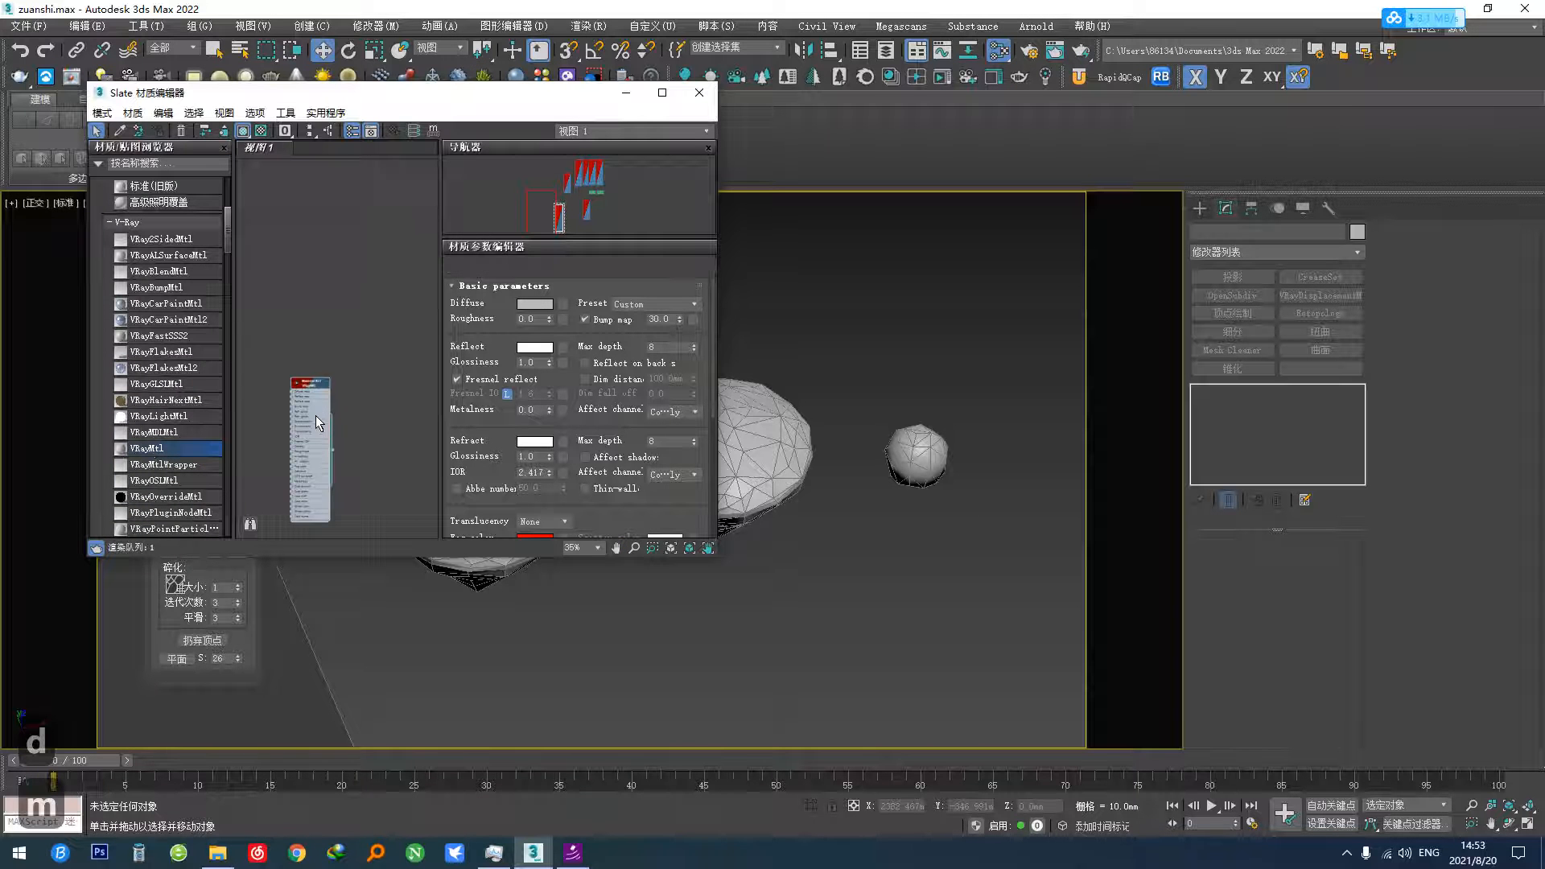
# - Select the ProOptimizer diamond next to the small geosphere and bring the new VRayMtl node into close view
pyautogui.scroll(4, 803, 486)
pyautogui.click(805, 498)
pyautogui.keyDown('alt'); pyautogui.moveTo(804, 497); pyautogui.dragTo(790, 438, button='middle'); pyautogui.keyUp('alt')
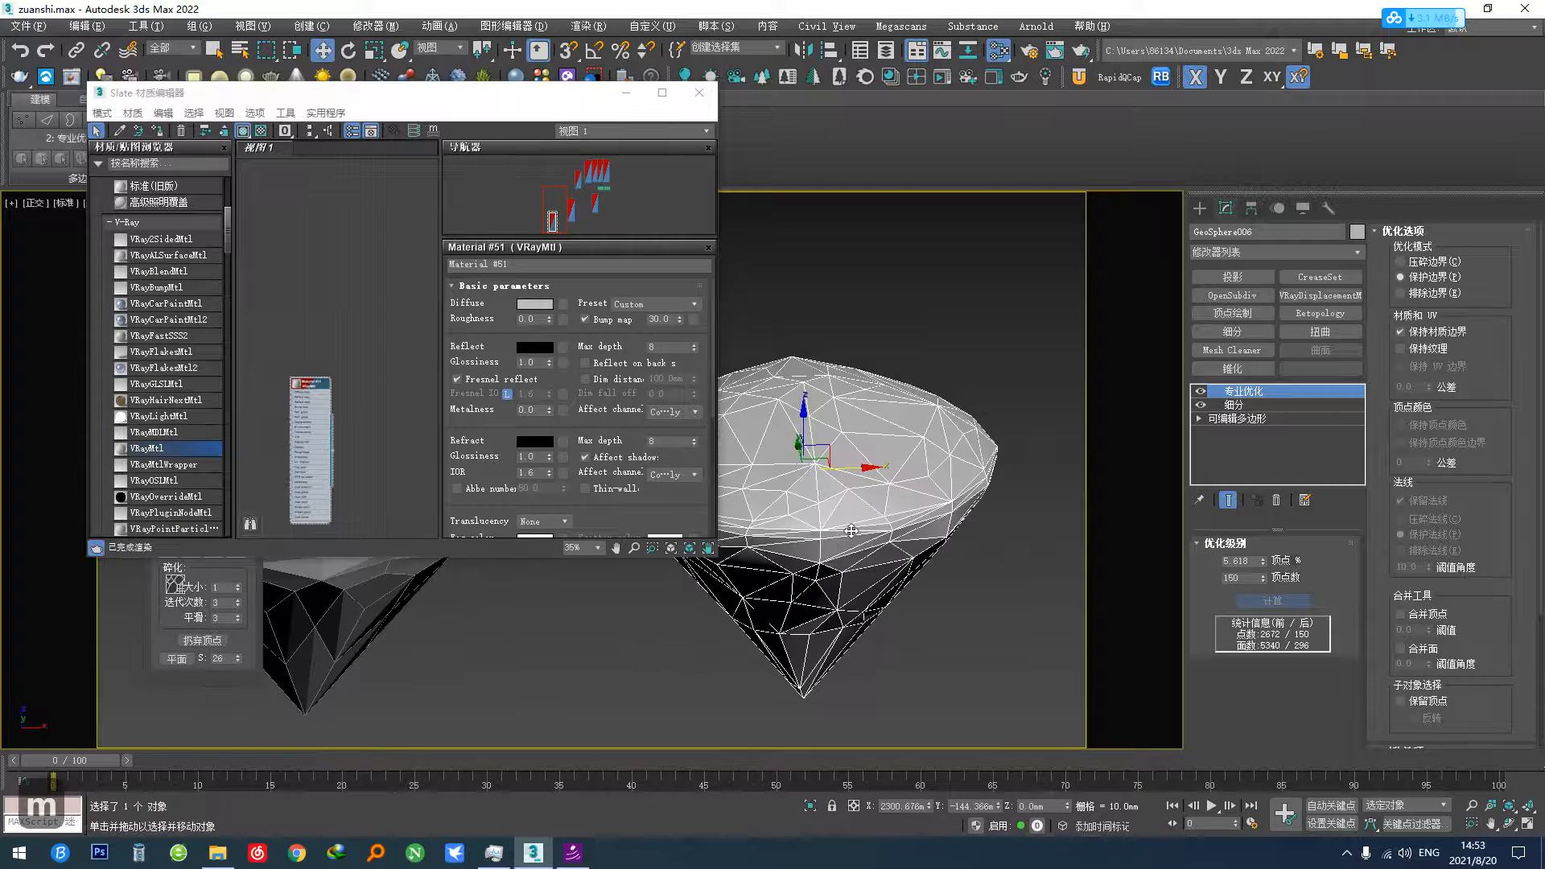
pyautogui.moveTo(811, 568); pyautogui.dragTo(897, 567, button='middle')
pyautogui.scroll(4, 309, 396)
pyautogui.scroll(1, 308, 388)
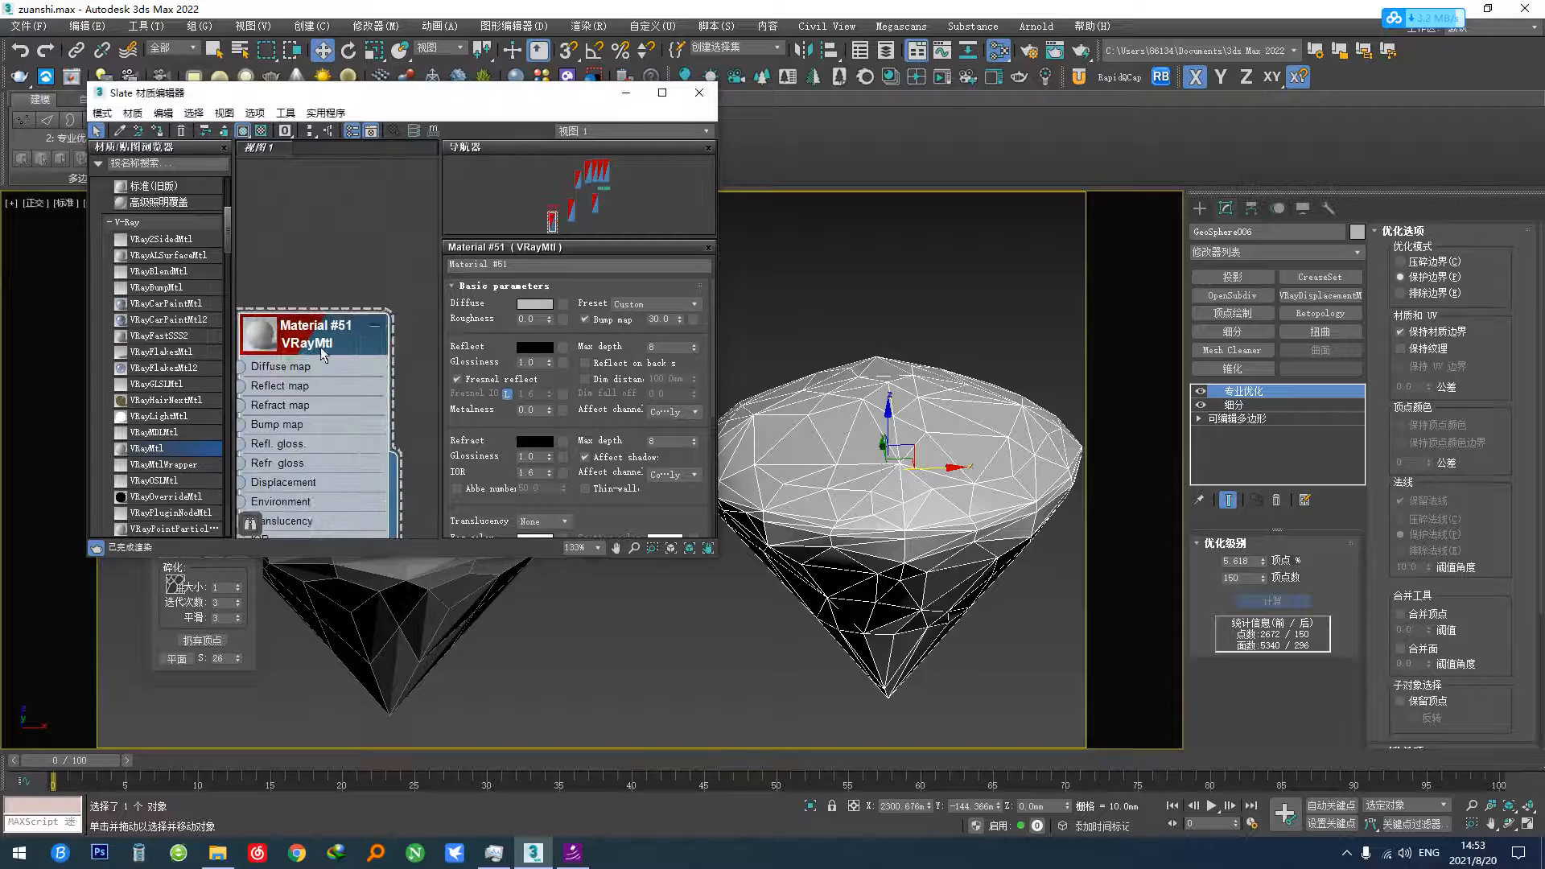
# - Set both the reflection and refraction colours of the new VRayMtl to pure white (255)
pyautogui.click(533, 348)
pyautogui.moveTo(519, 186); pyautogui.dragTo(632, 186)
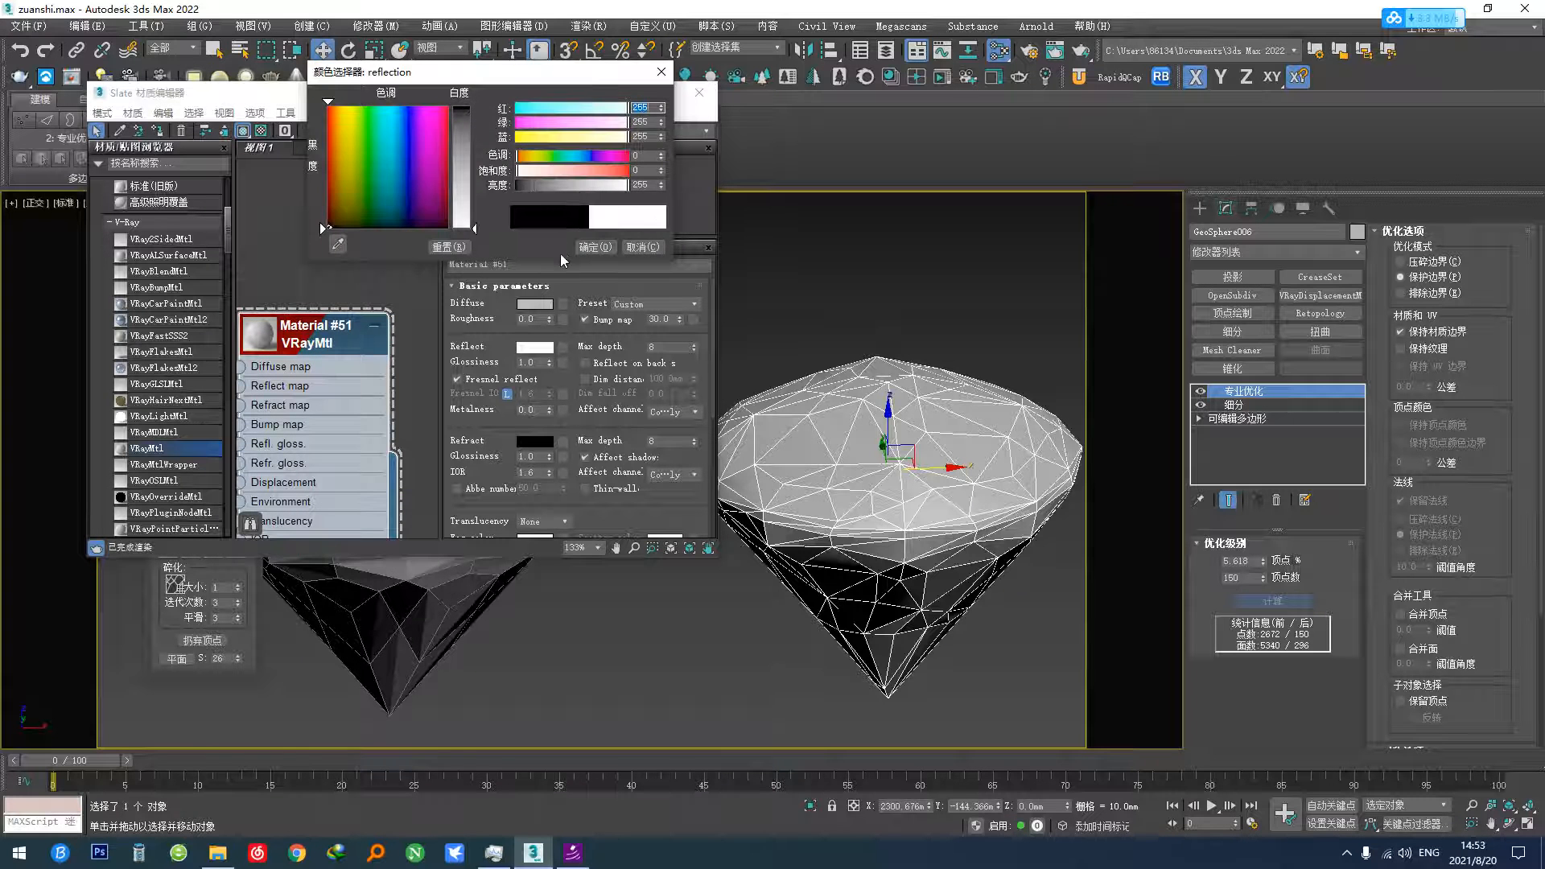
pyautogui.click(594, 247)
pyautogui.click(534, 442)
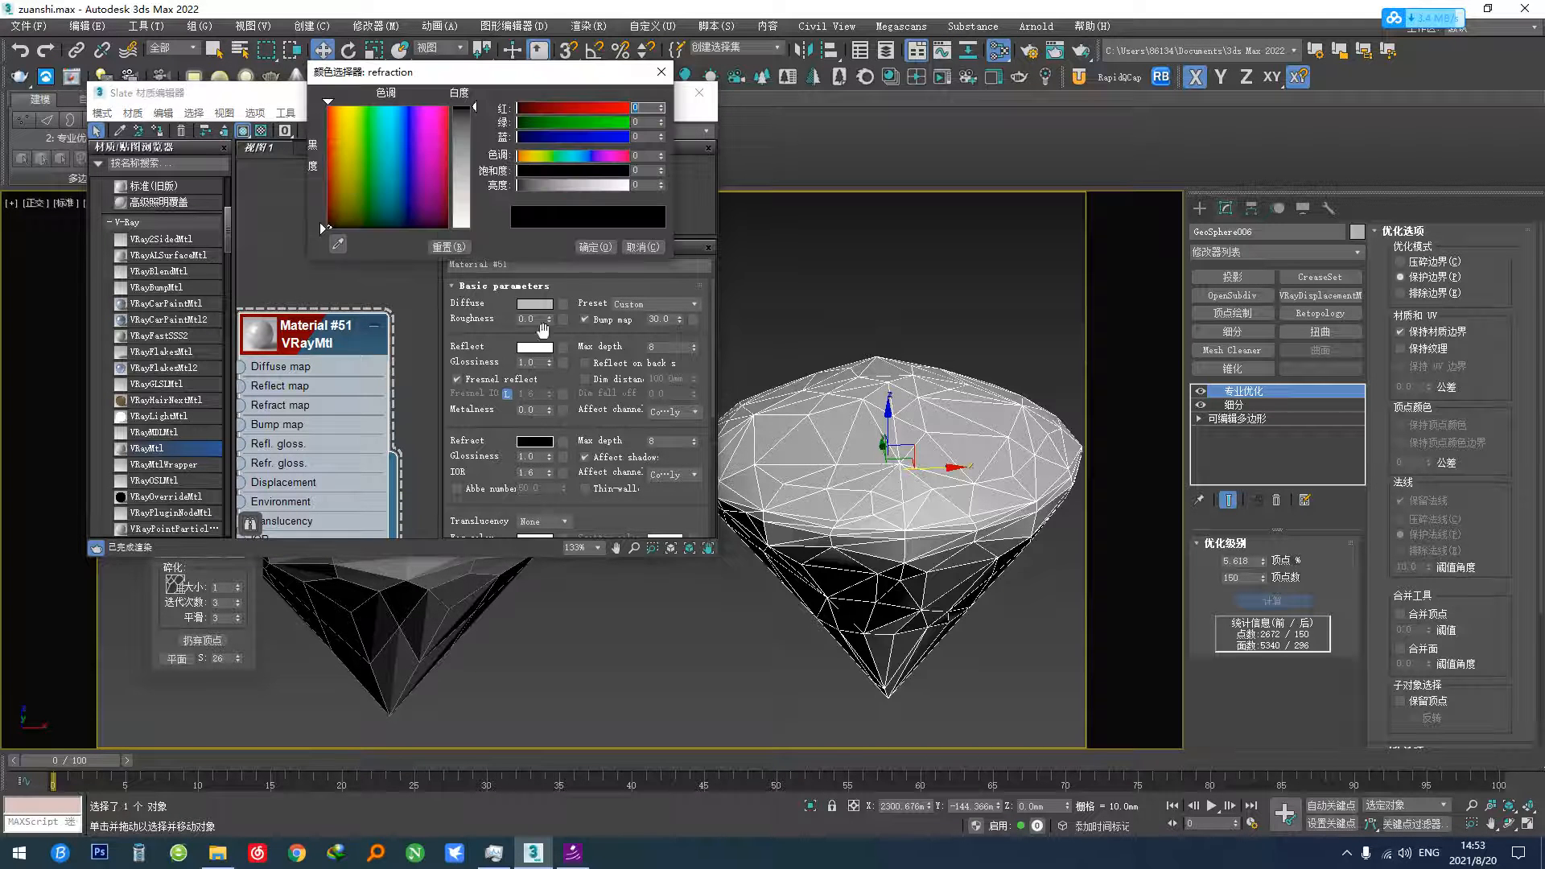
pyautogui.moveTo(557, 185); pyautogui.dragTo(632, 185)
pyautogui.click(594, 247)
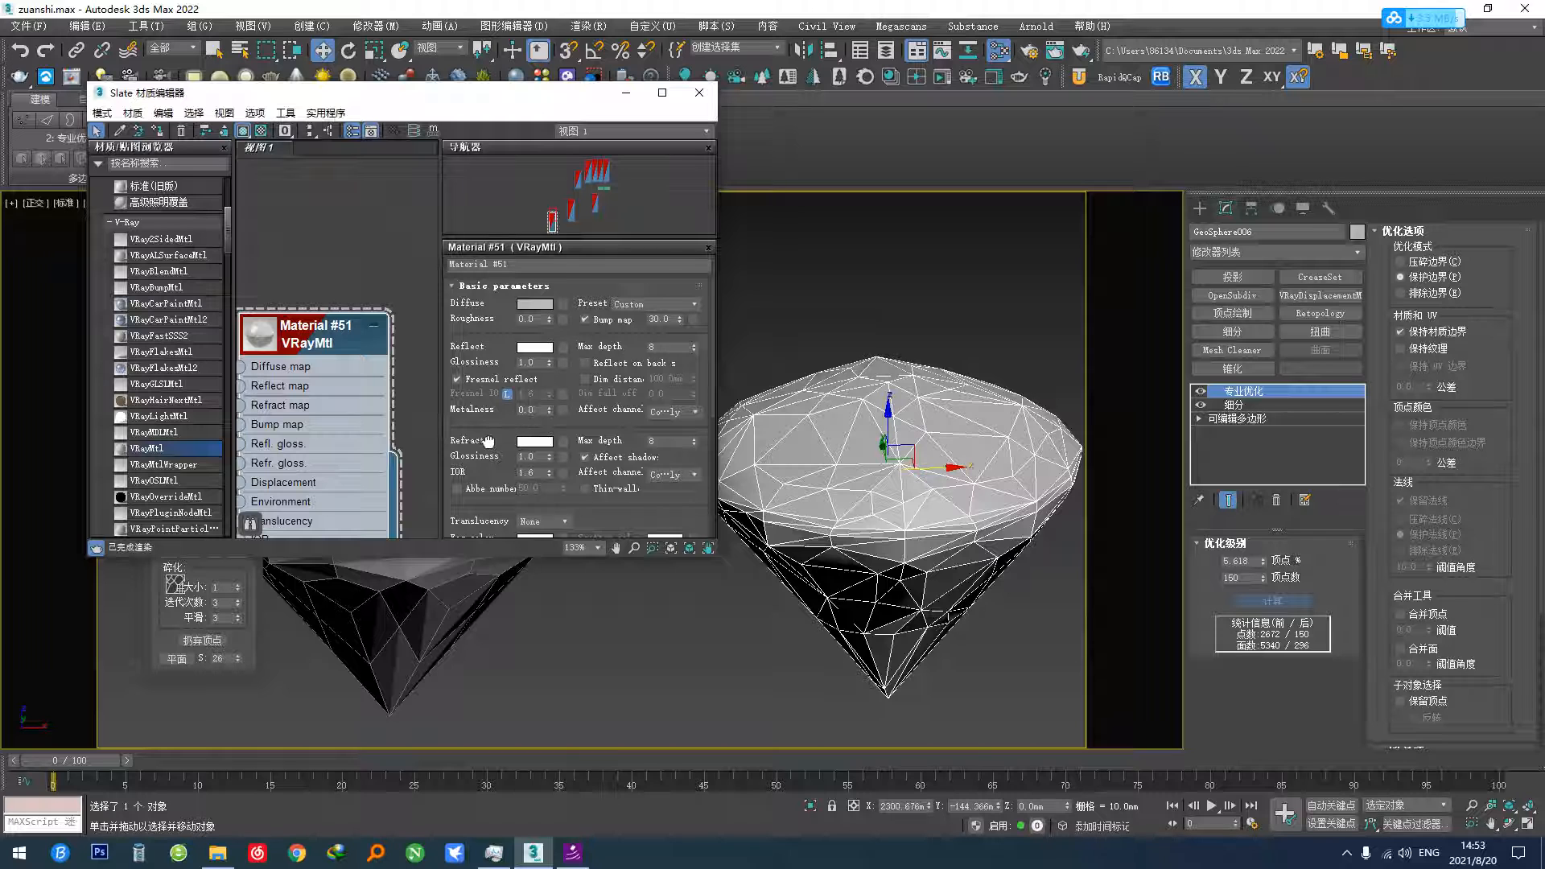
# - Set the material's refraction IOR to 2.417
pyautogui.scroll(-2, 487, 440)
pyautogui.write('2.417')
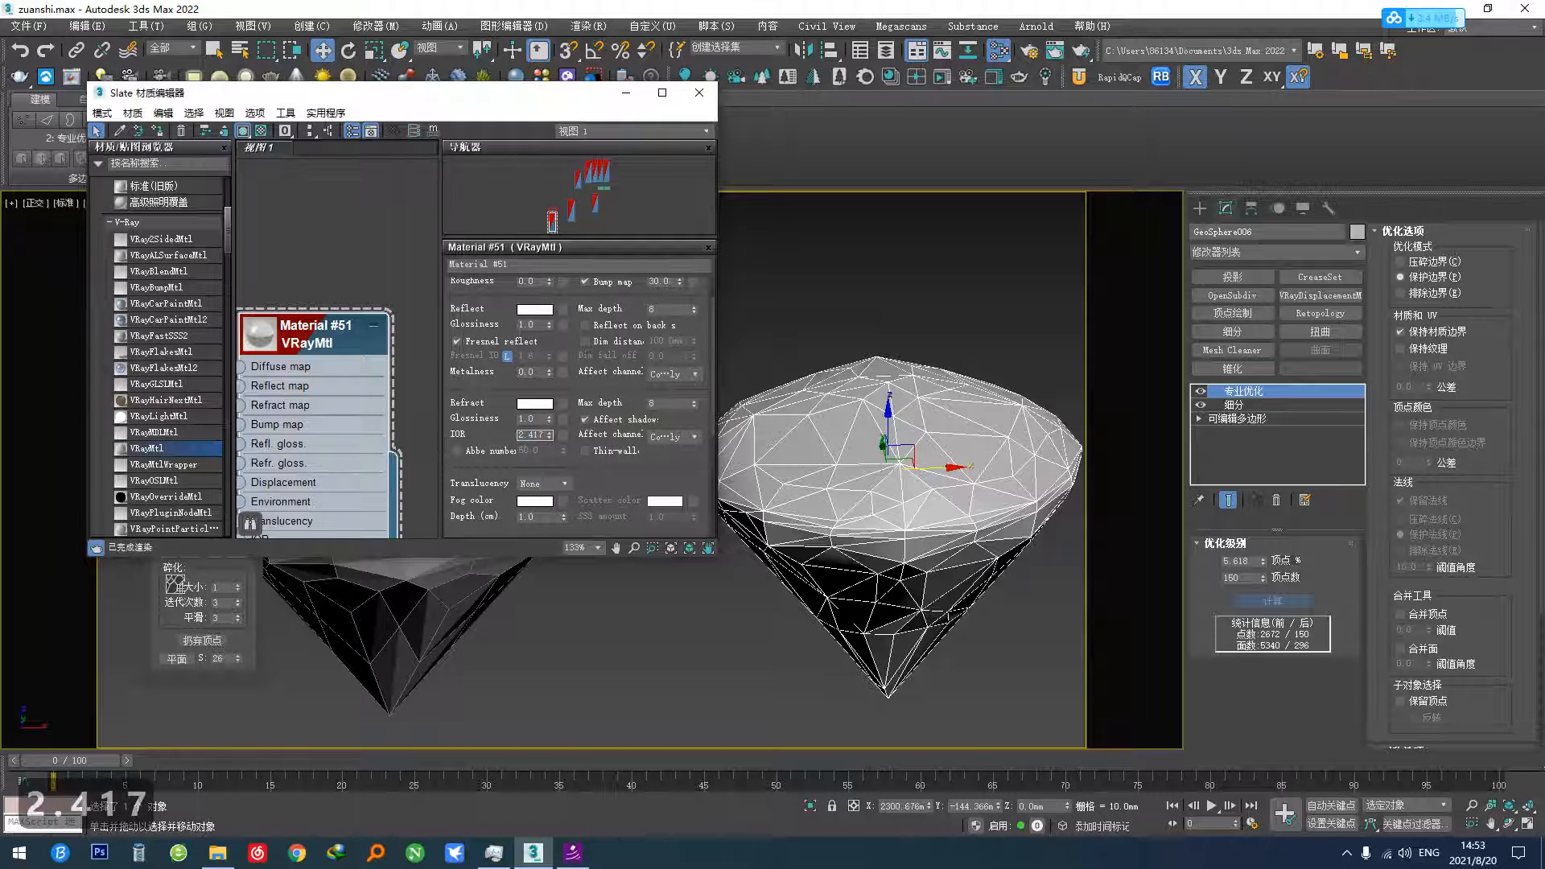
pyautogui.press('Return')
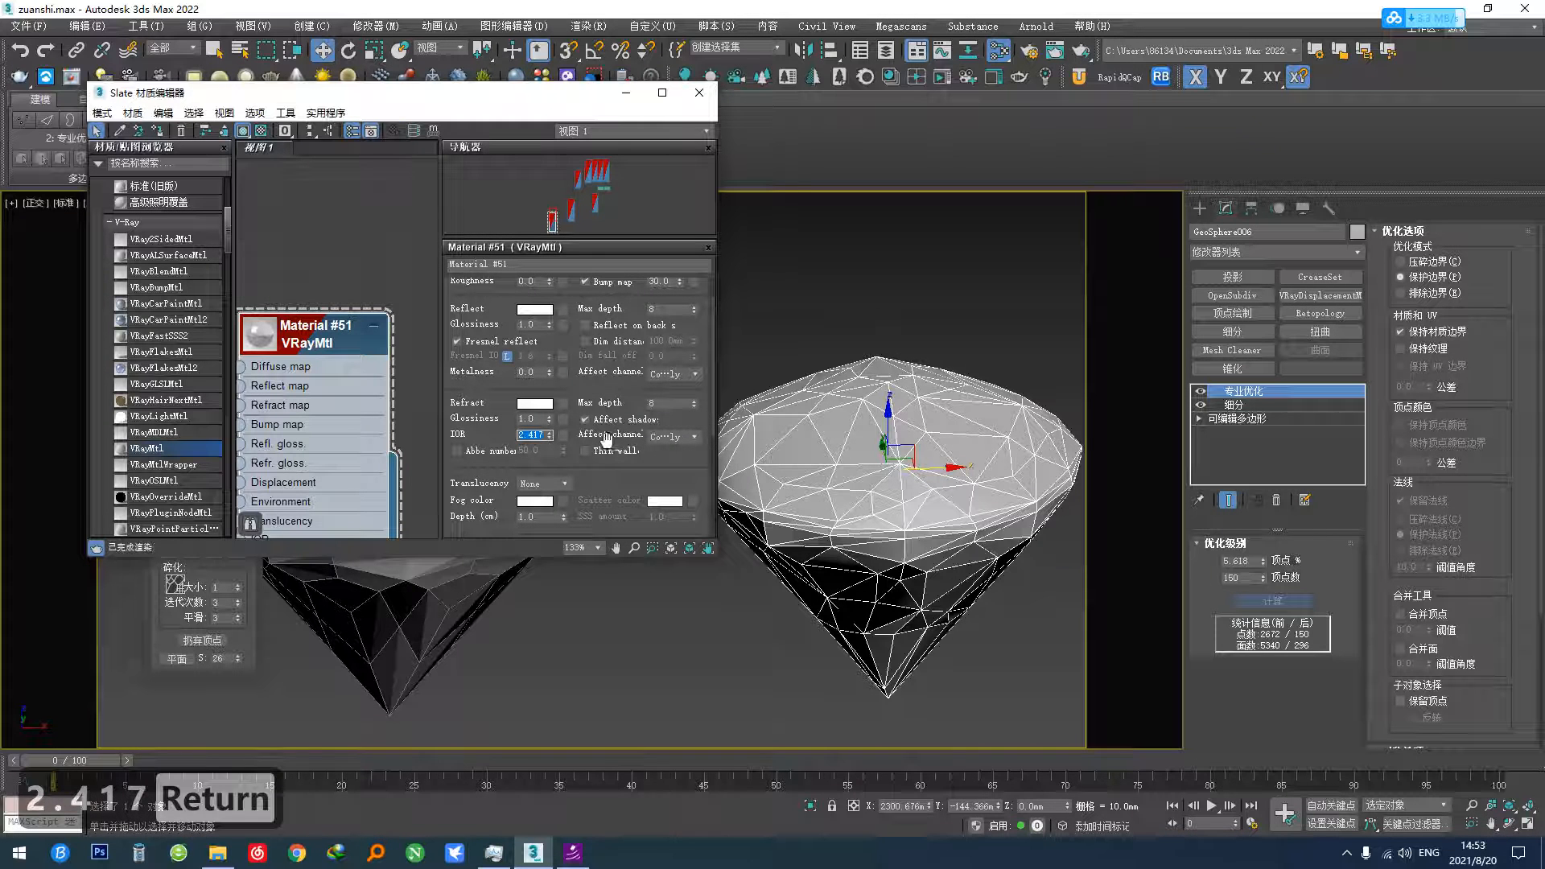
pyautogui.moveTo(375, 498); pyautogui.dragTo(412, 447, button='middle')
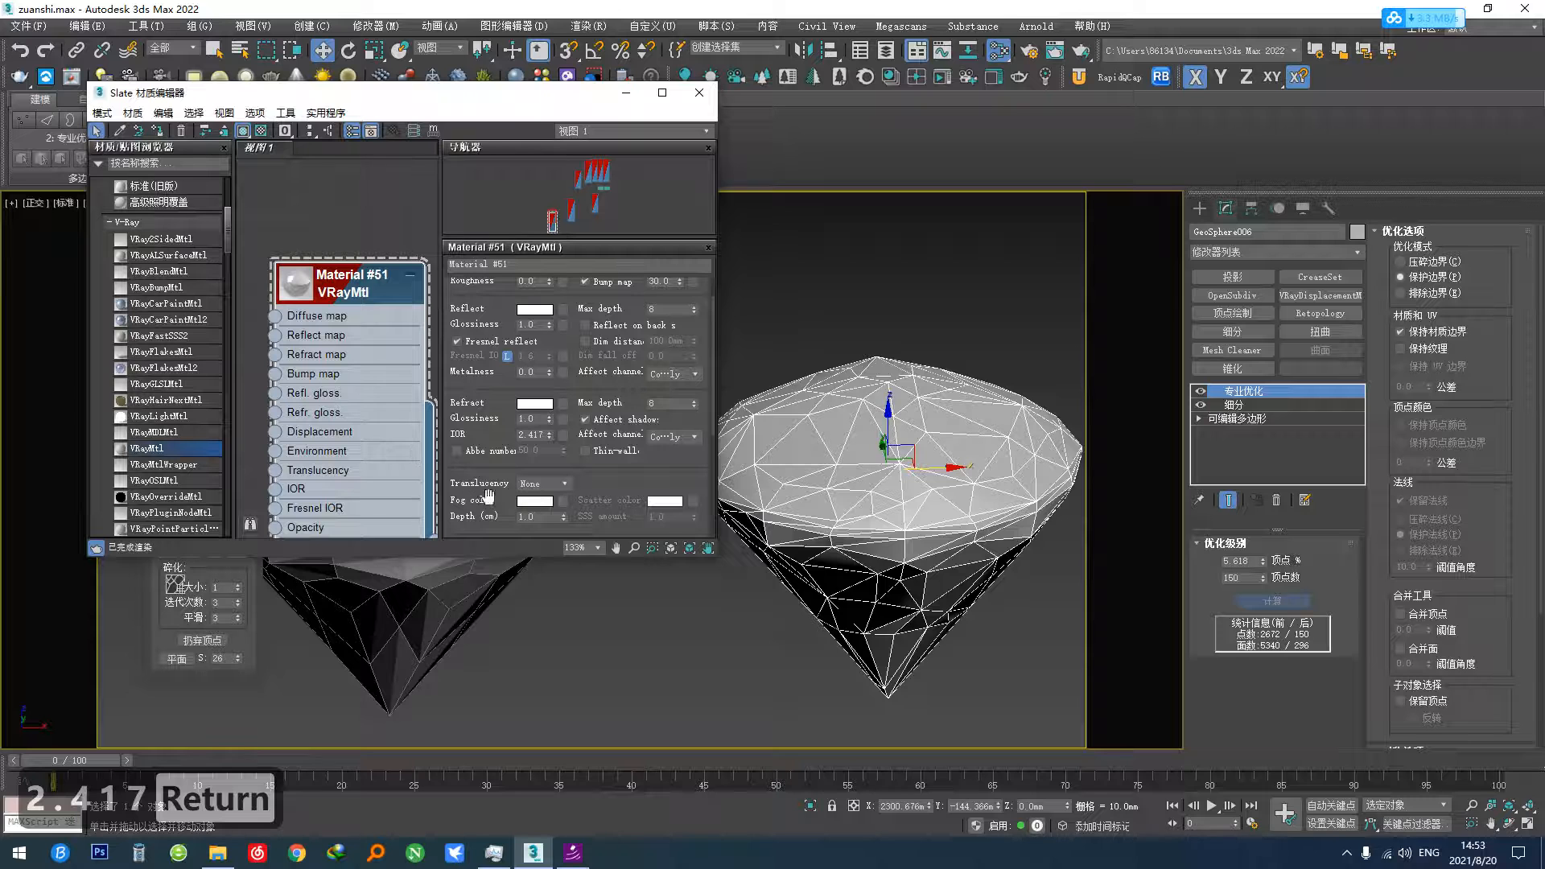
pyautogui.keyDown('alt'); pyautogui.moveTo(758, 535); pyautogui.dragTo(909, 569, button='middle'); pyautogui.keyUp('alt')
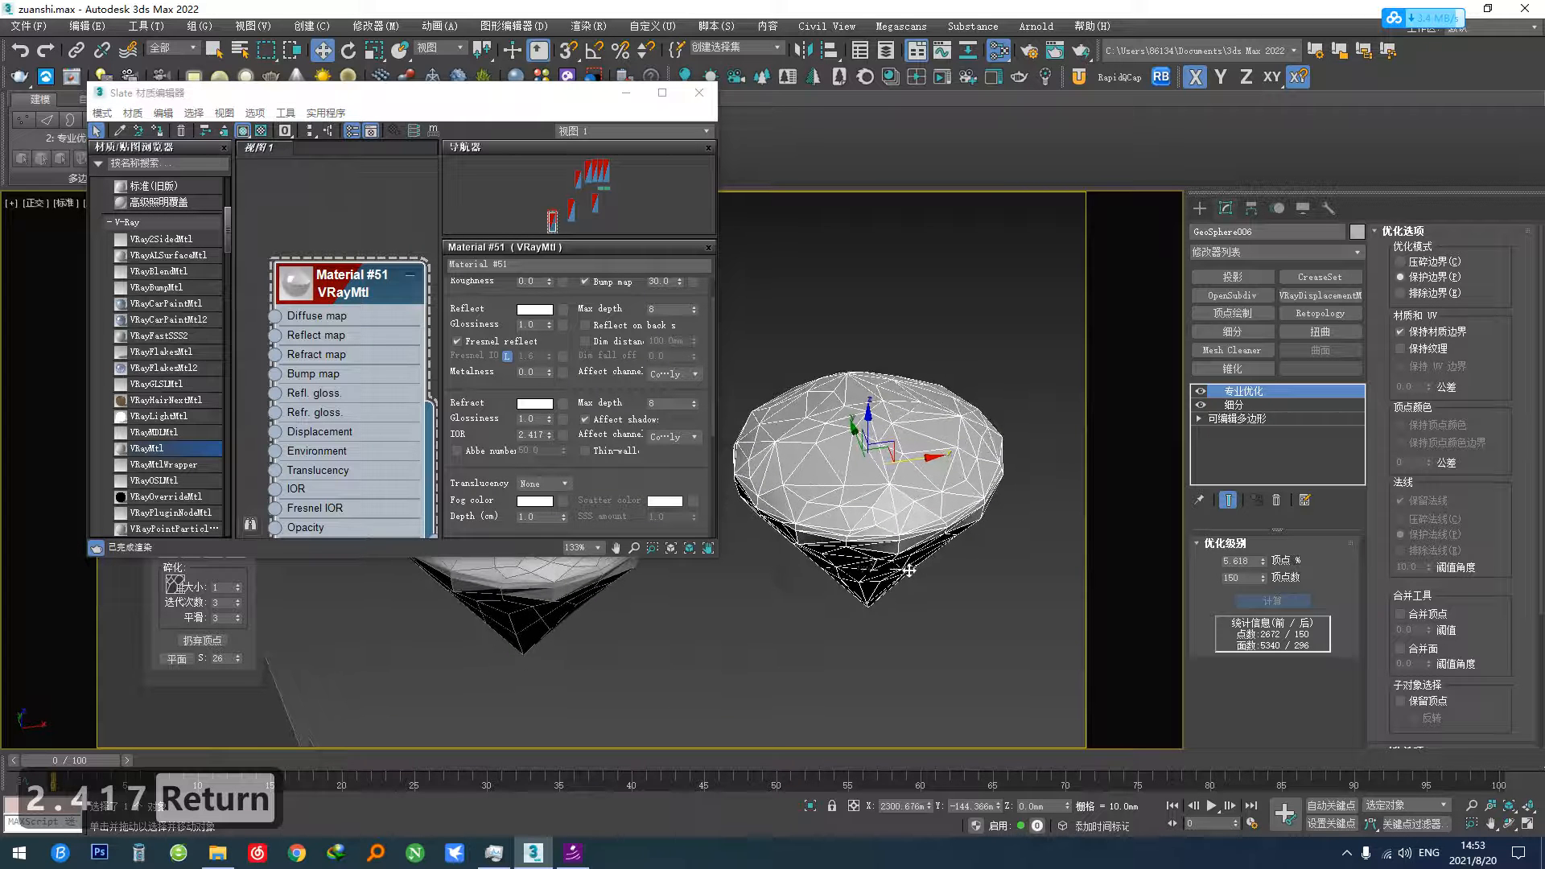
# - Change the material's fog color to bright red with RGB values of 245, 0, 0, leaving the Abbe number option off
pyautogui.click(477, 452)
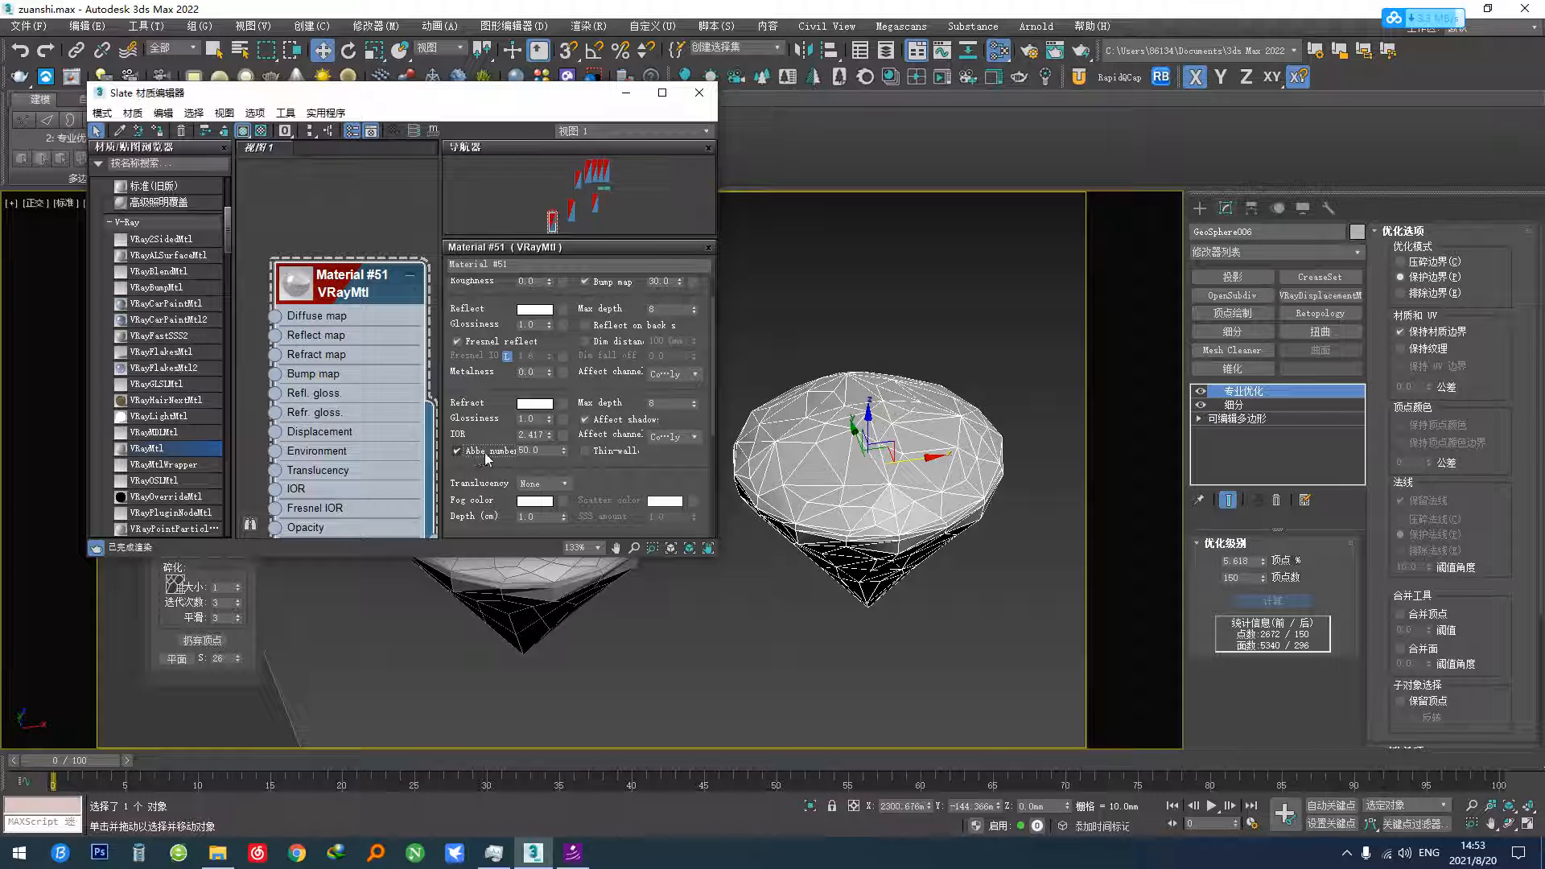
pyautogui.click(484, 452)
pyautogui.scroll(-2, 493, 489)
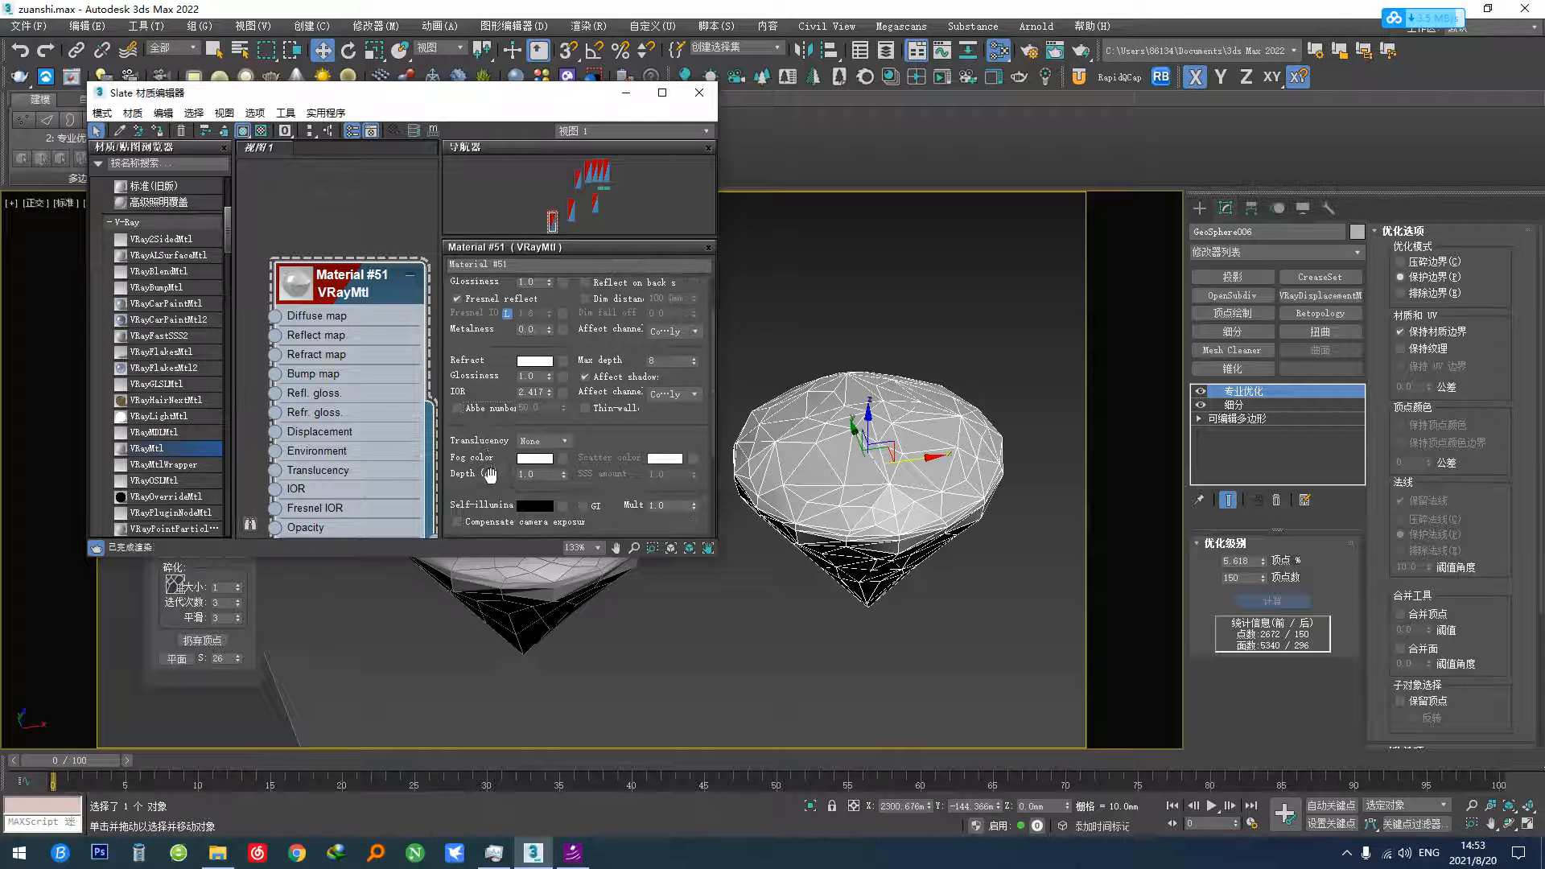
pyautogui.click(537, 460)
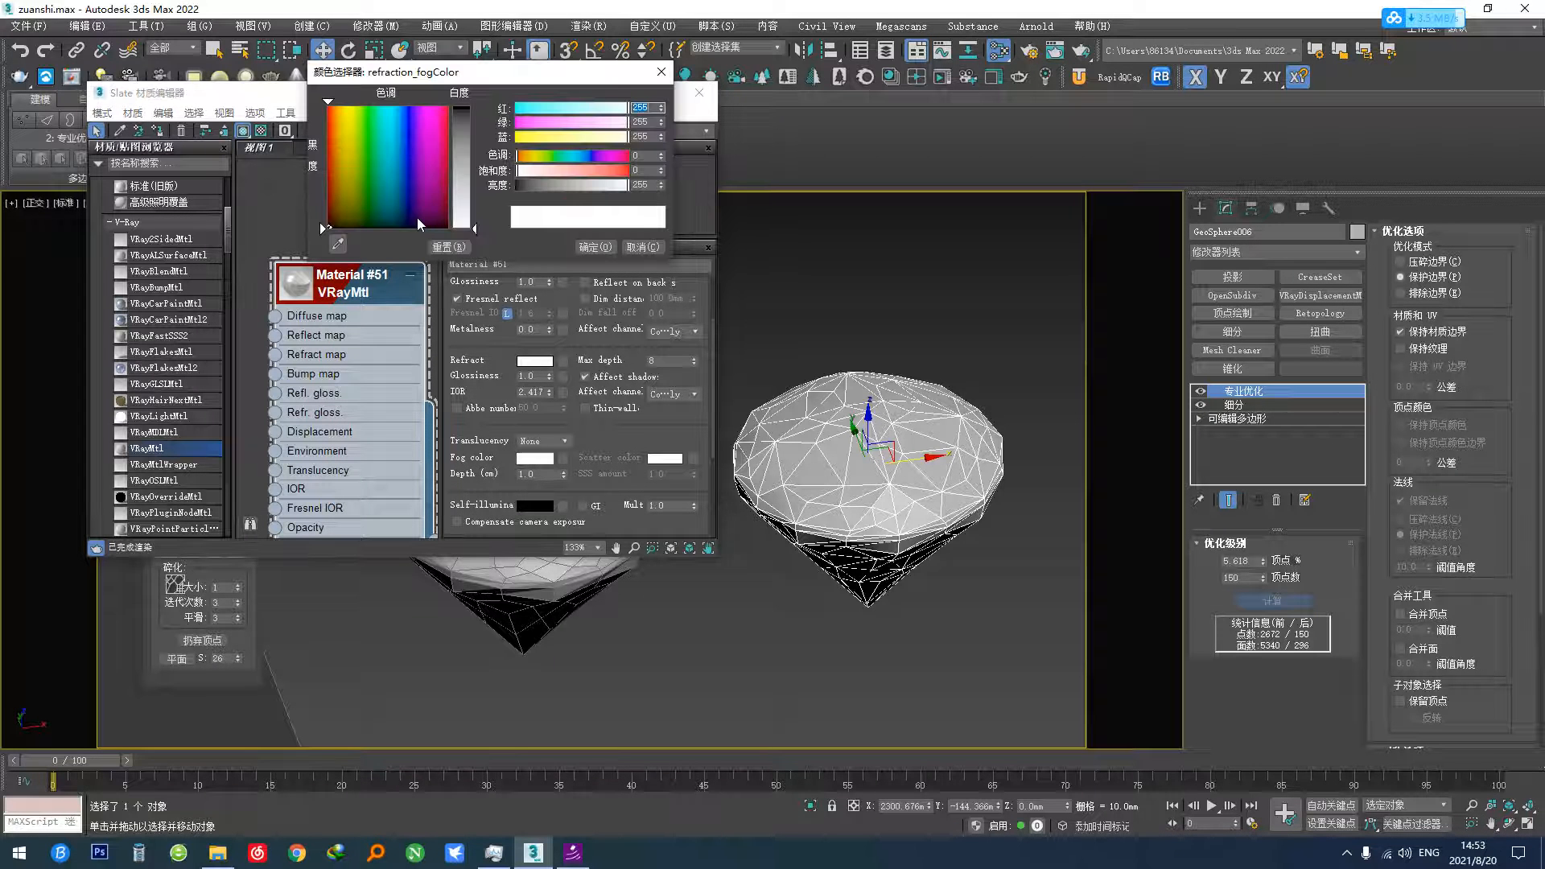
pyautogui.moveTo(394, 174); pyautogui.dragTo(449, 106)
pyautogui.click(461, 108)
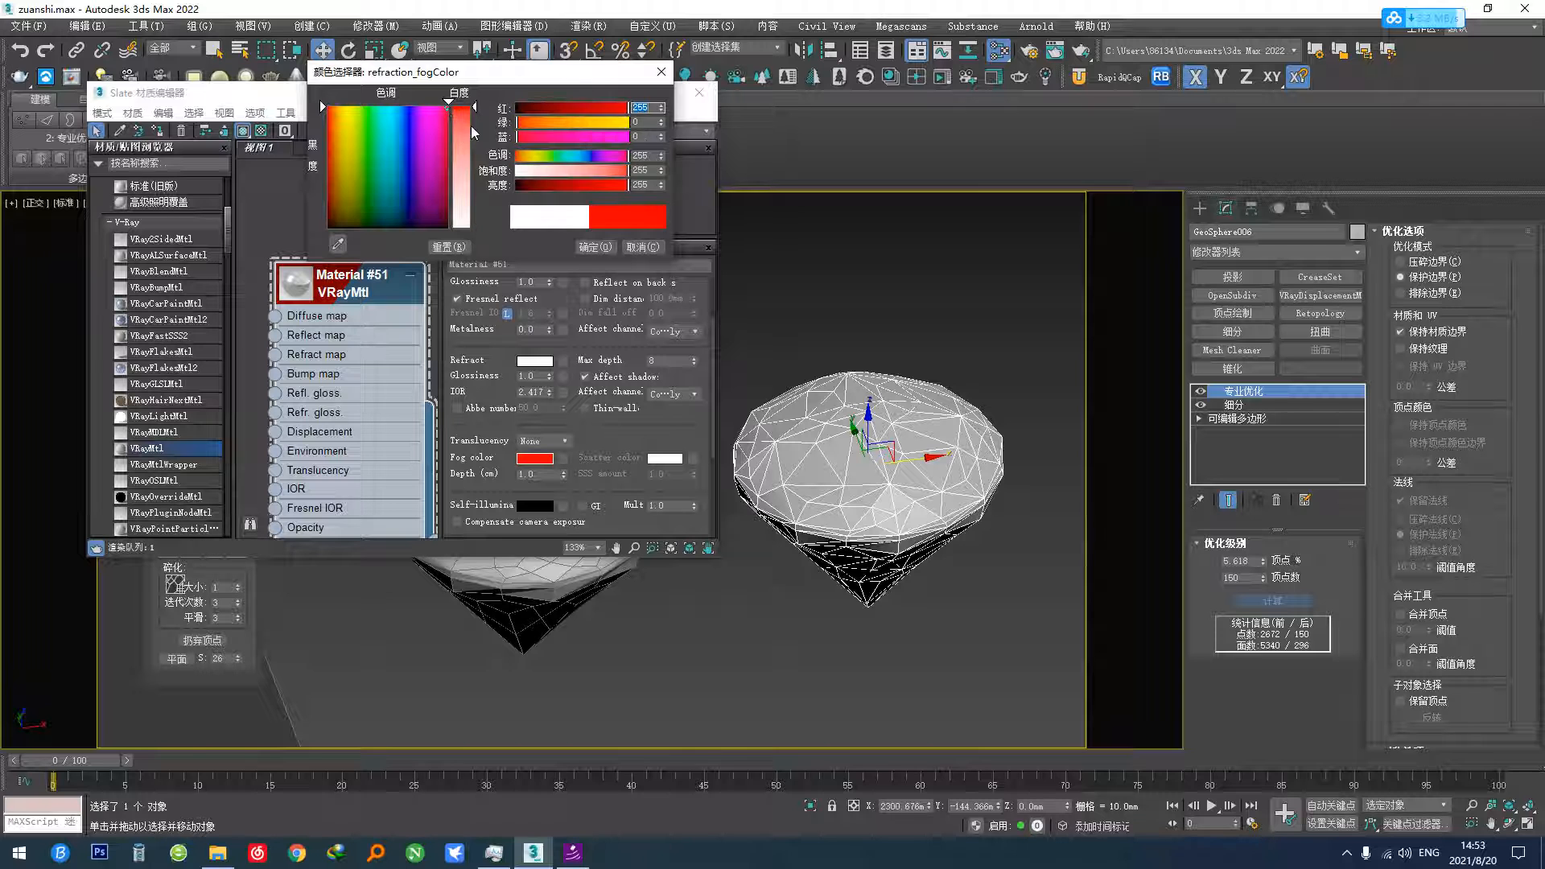
pyautogui.moveTo(626, 110); pyautogui.dragTo(623, 154)
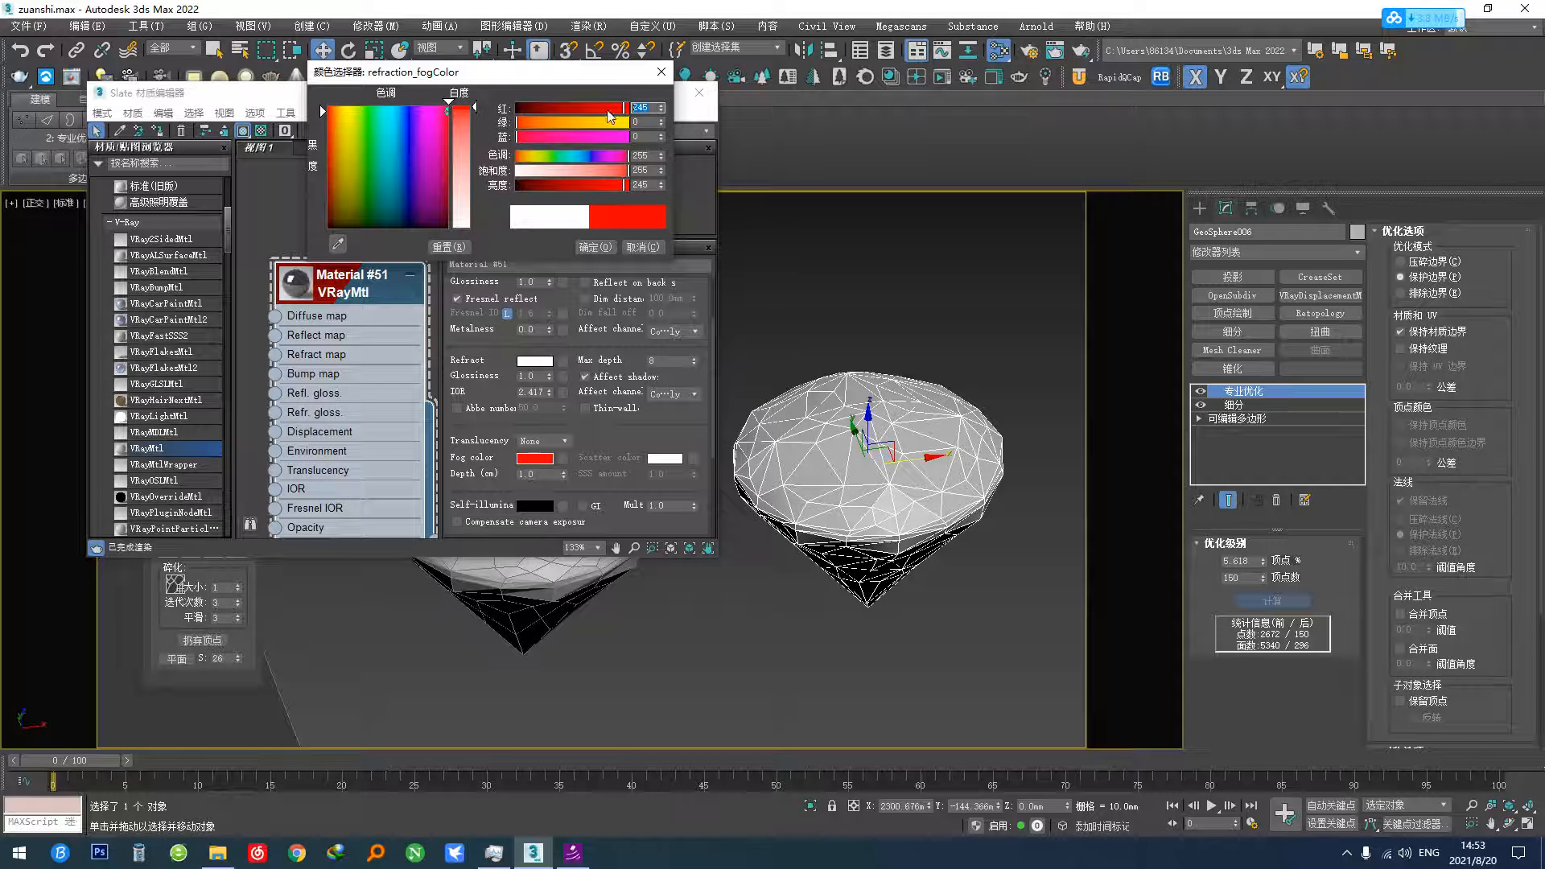
pyautogui.click(595, 247)
# - Open the V-Ray Frame Buffer and examine the finished render of the coloured diamonds, then close it
pyautogui.keyDown('alt'); pyautogui.moveTo(807, 538); pyautogui.dragTo(791, 572, button='middle'); pyautogui.keyUp('alt')
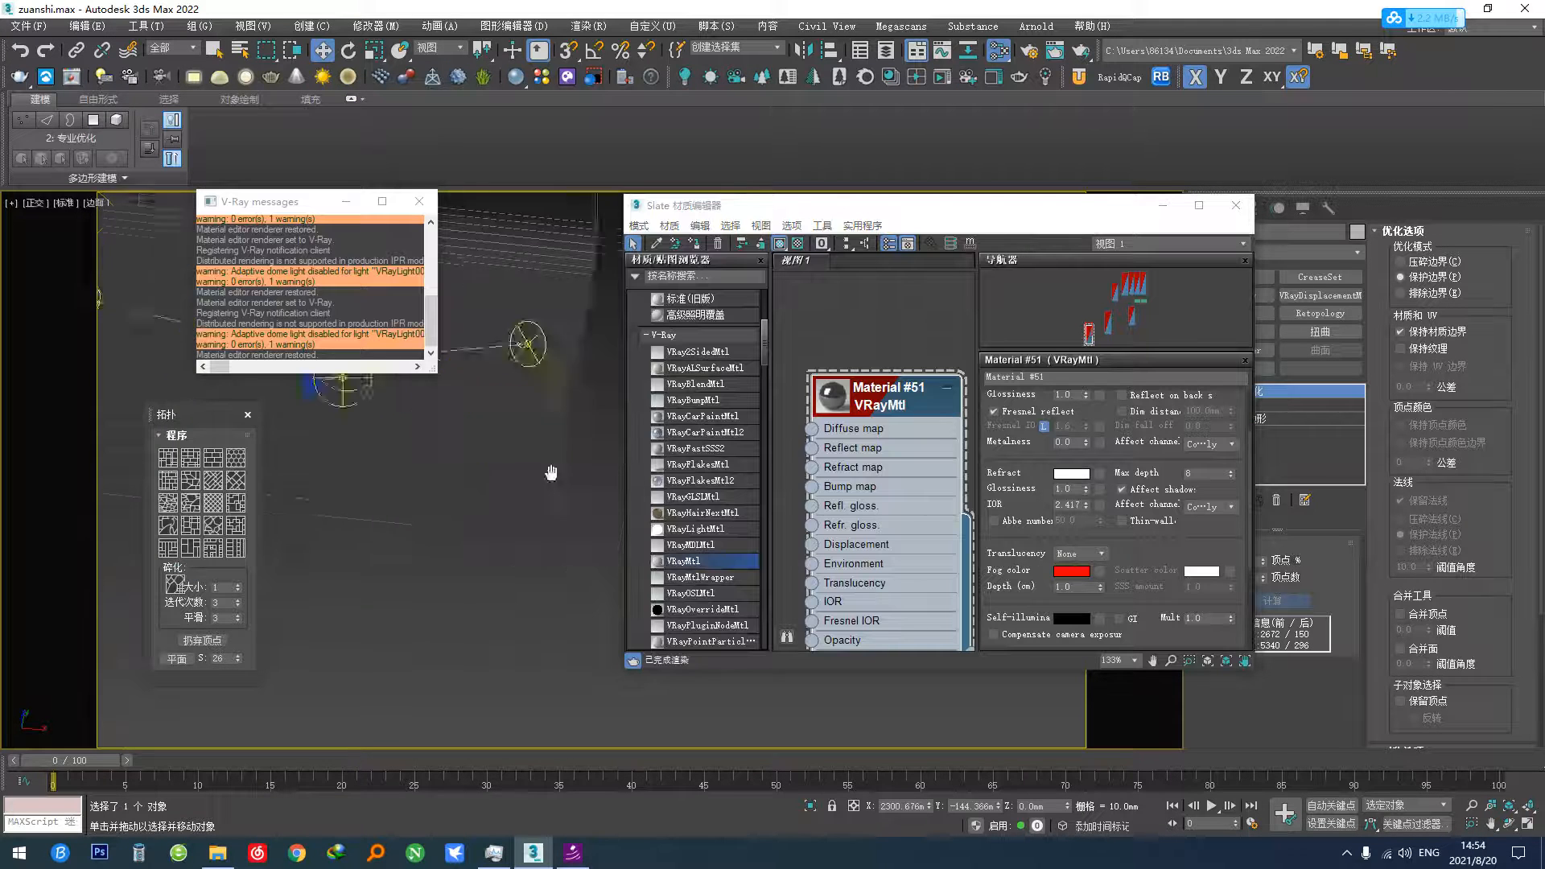
pyautogui.click(74, 80)
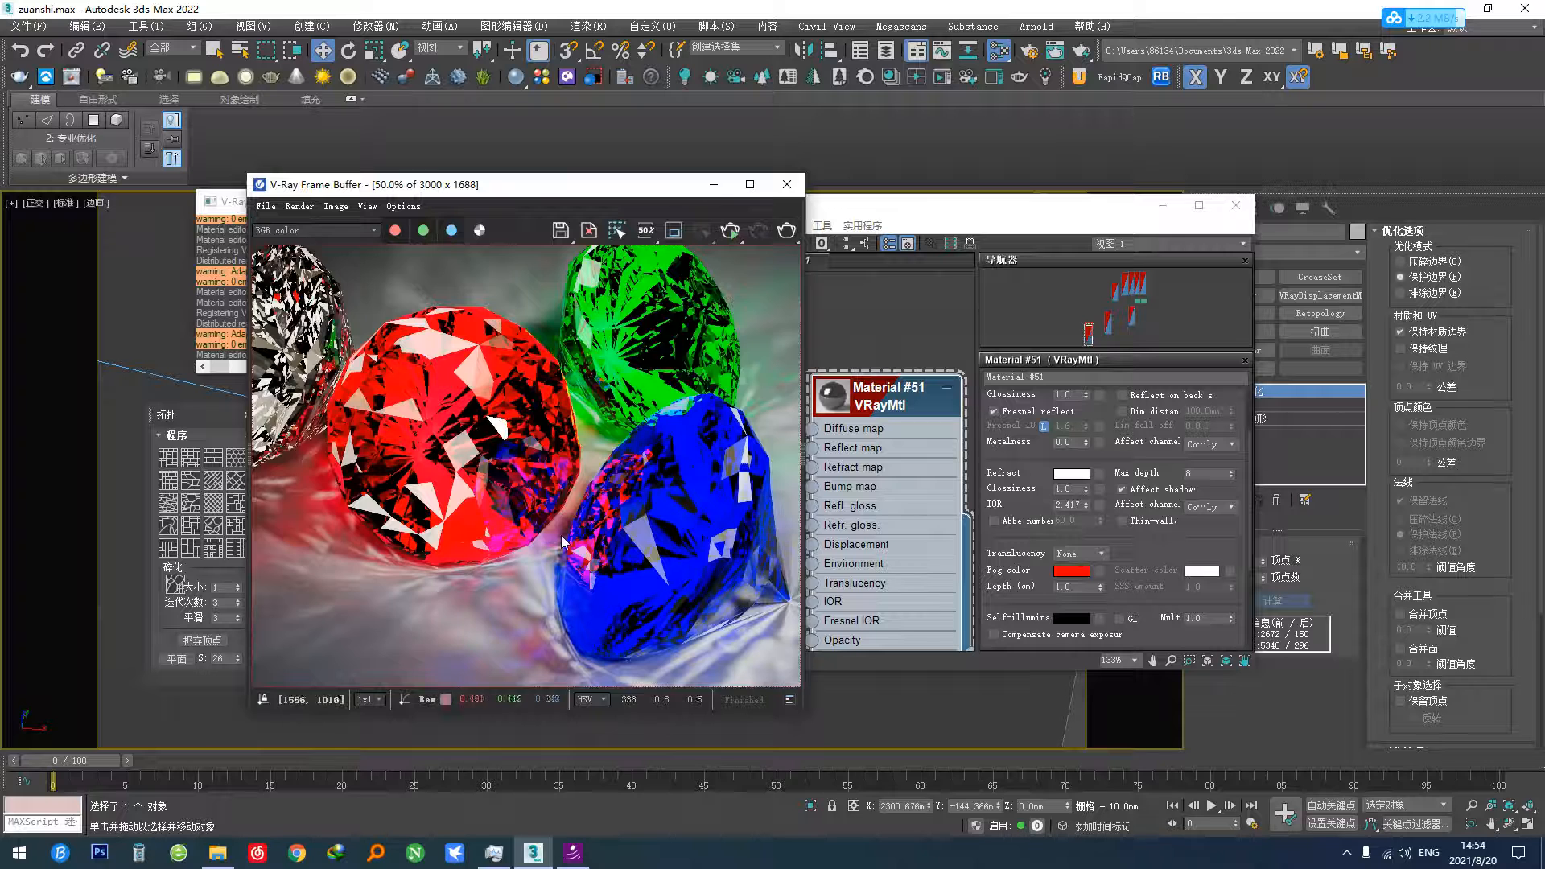
pyautogui.scroll(-2, 529, 531)
pyautogui.scroll(1, 529, 528)
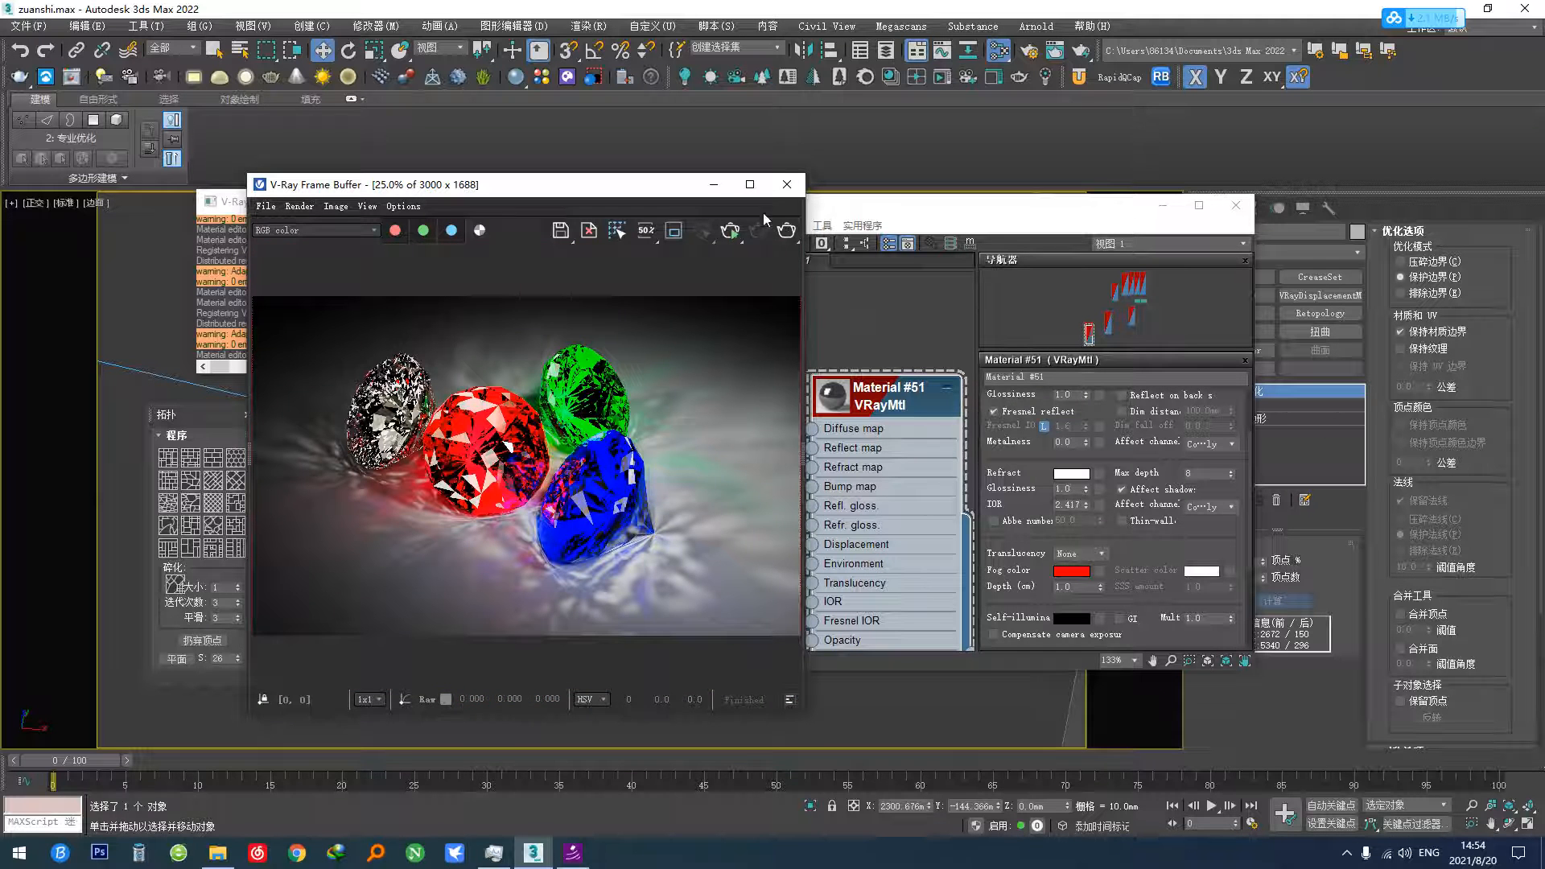
pyautogui.click(787, 184)
# - In the V-Ray GI render settings, keep caustics enabled and choose Progressive (WIP) as their calculation method
pyautogui.moveTo(937, 216); pyautogui.dragTo(503, 261)
pyautogui.click(900, 381)
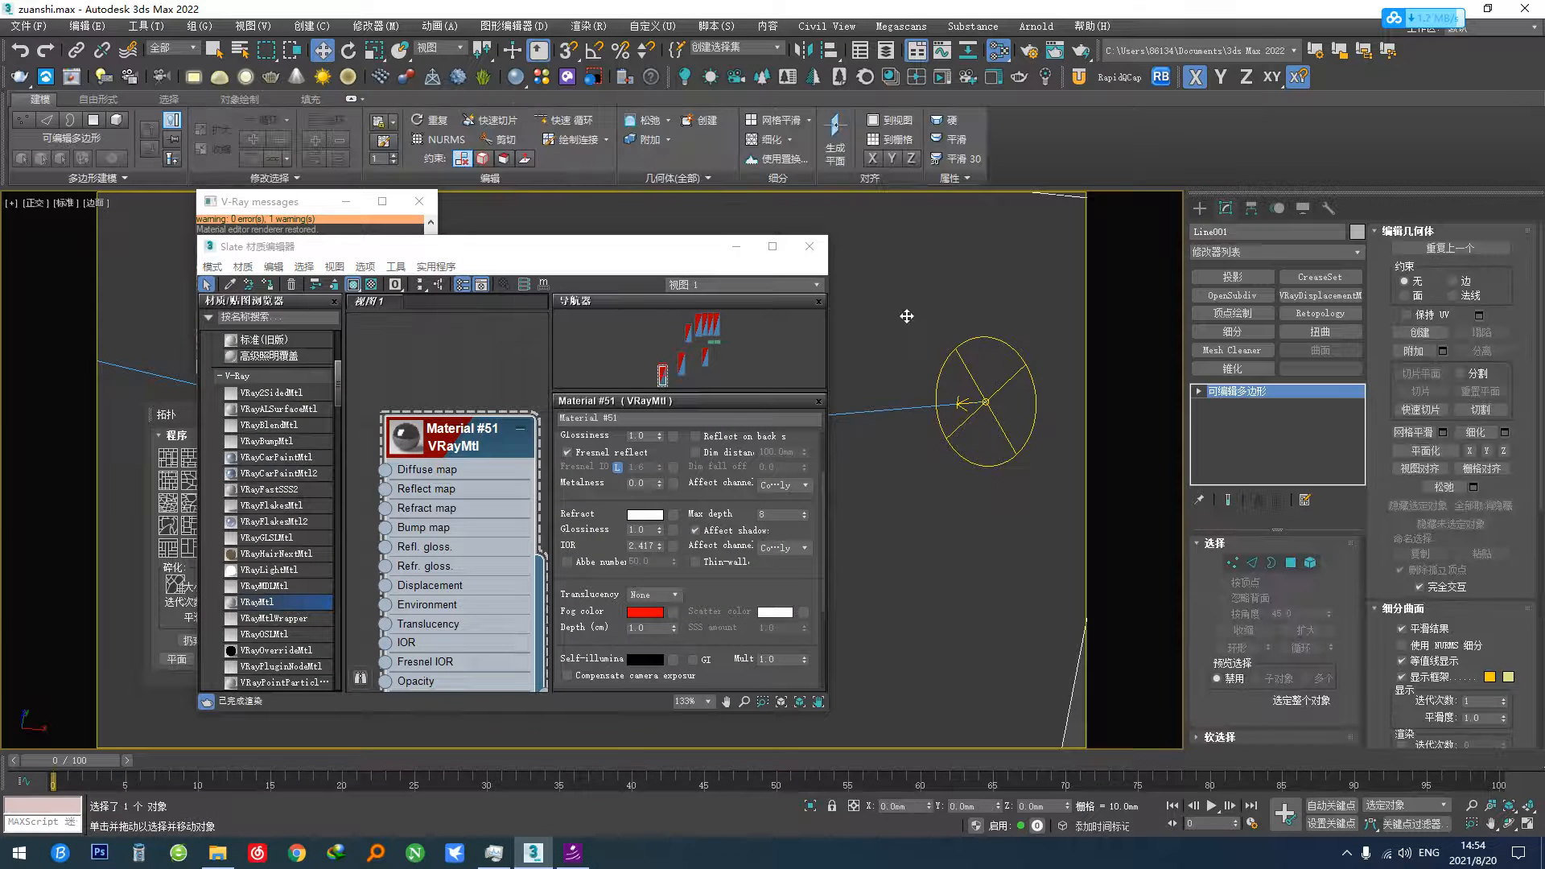
pyautogui.press('F10')
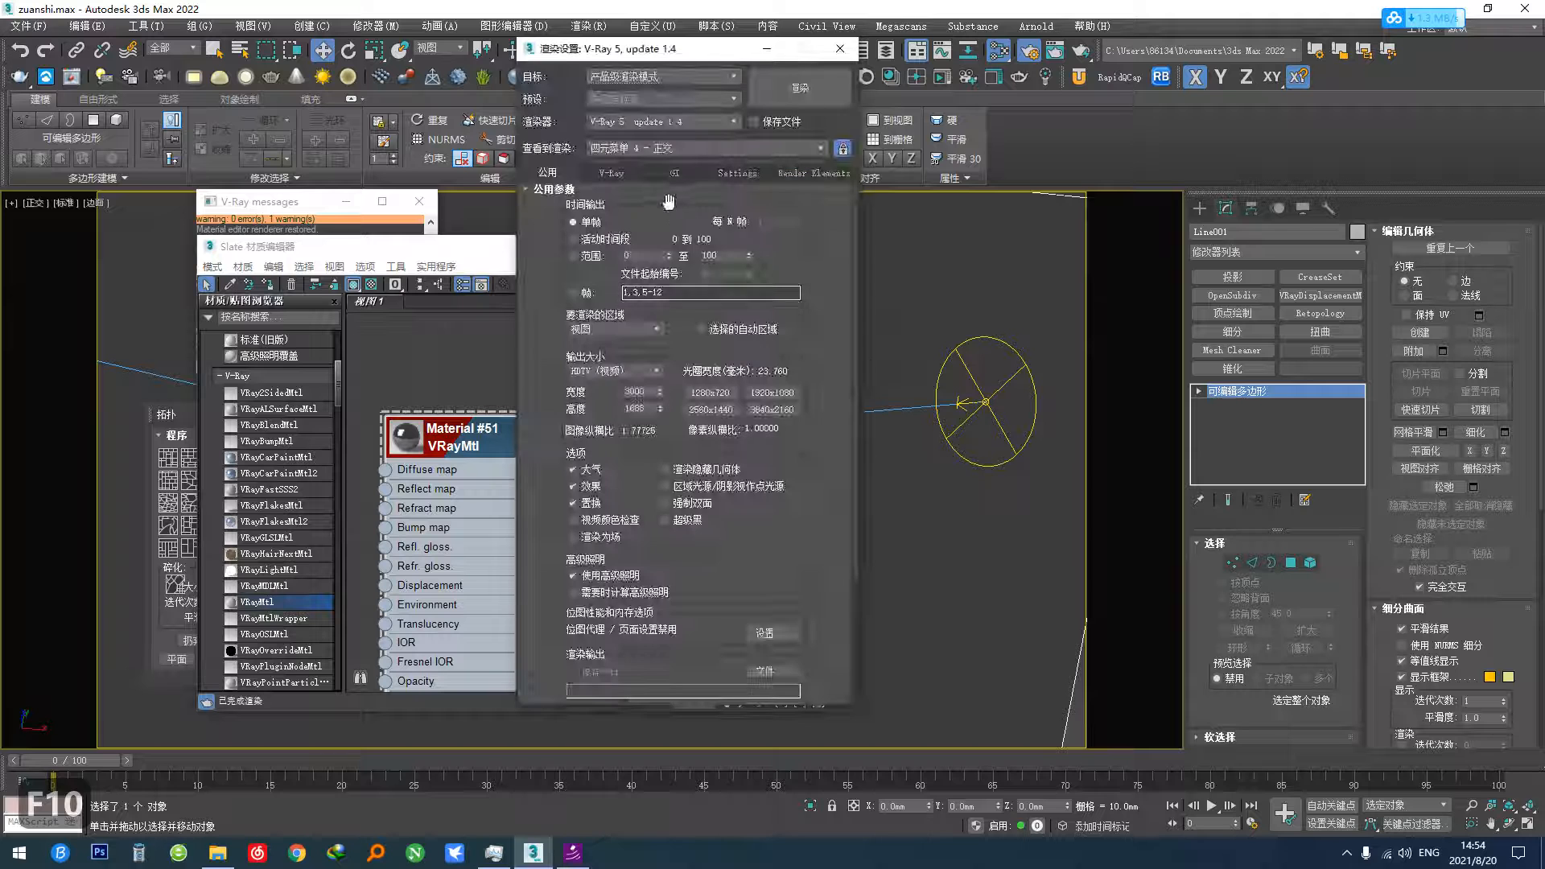
pyautogui.click(682, 173)
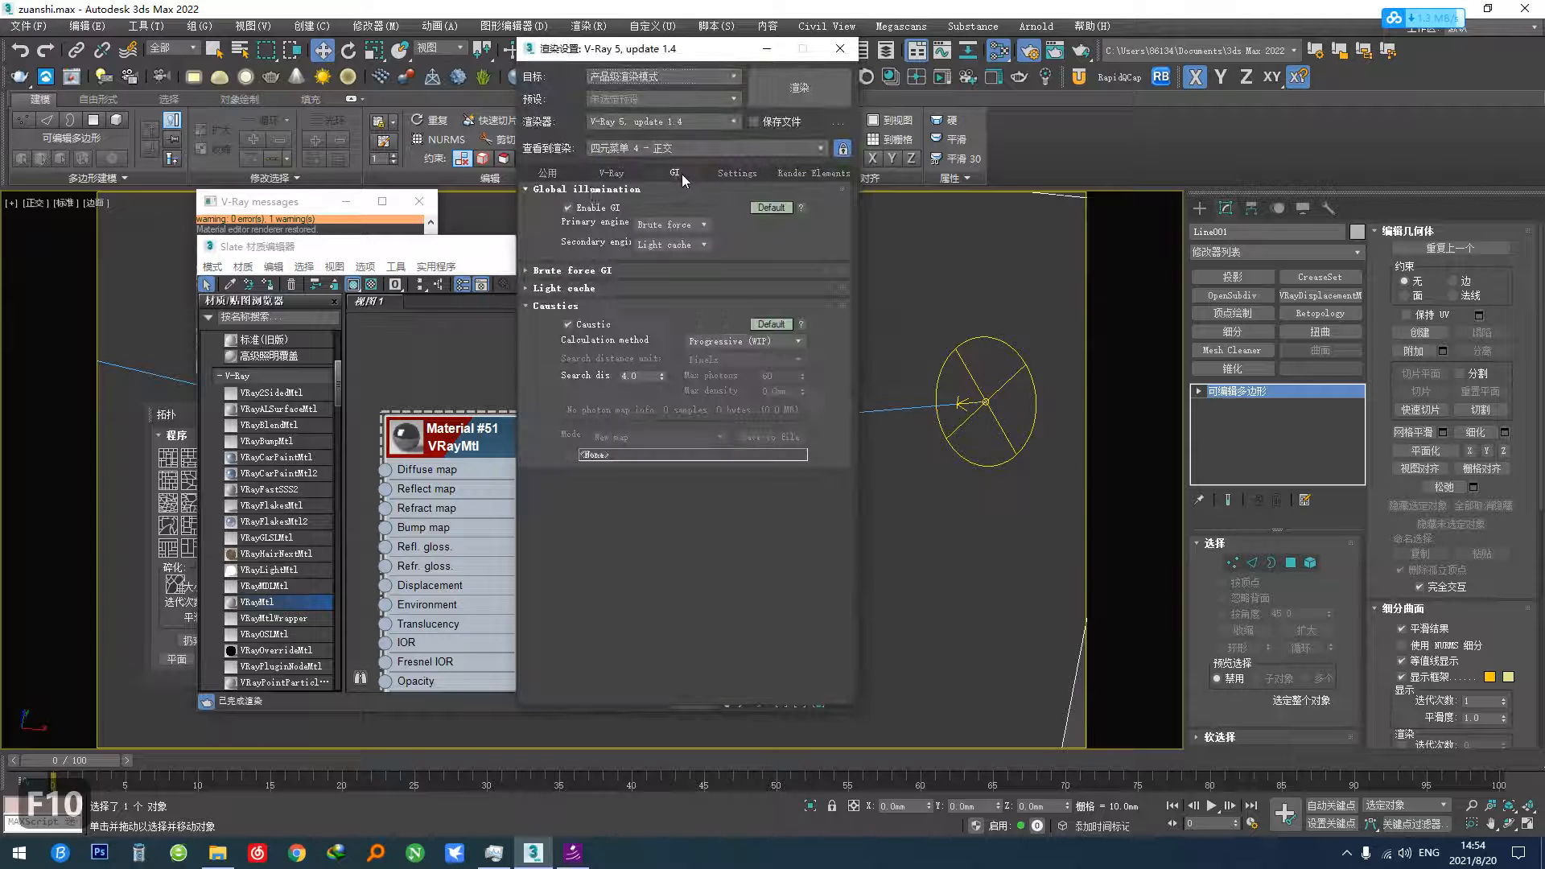
pyautogui.click(599, 305)
pyautogui.click(563, 306)
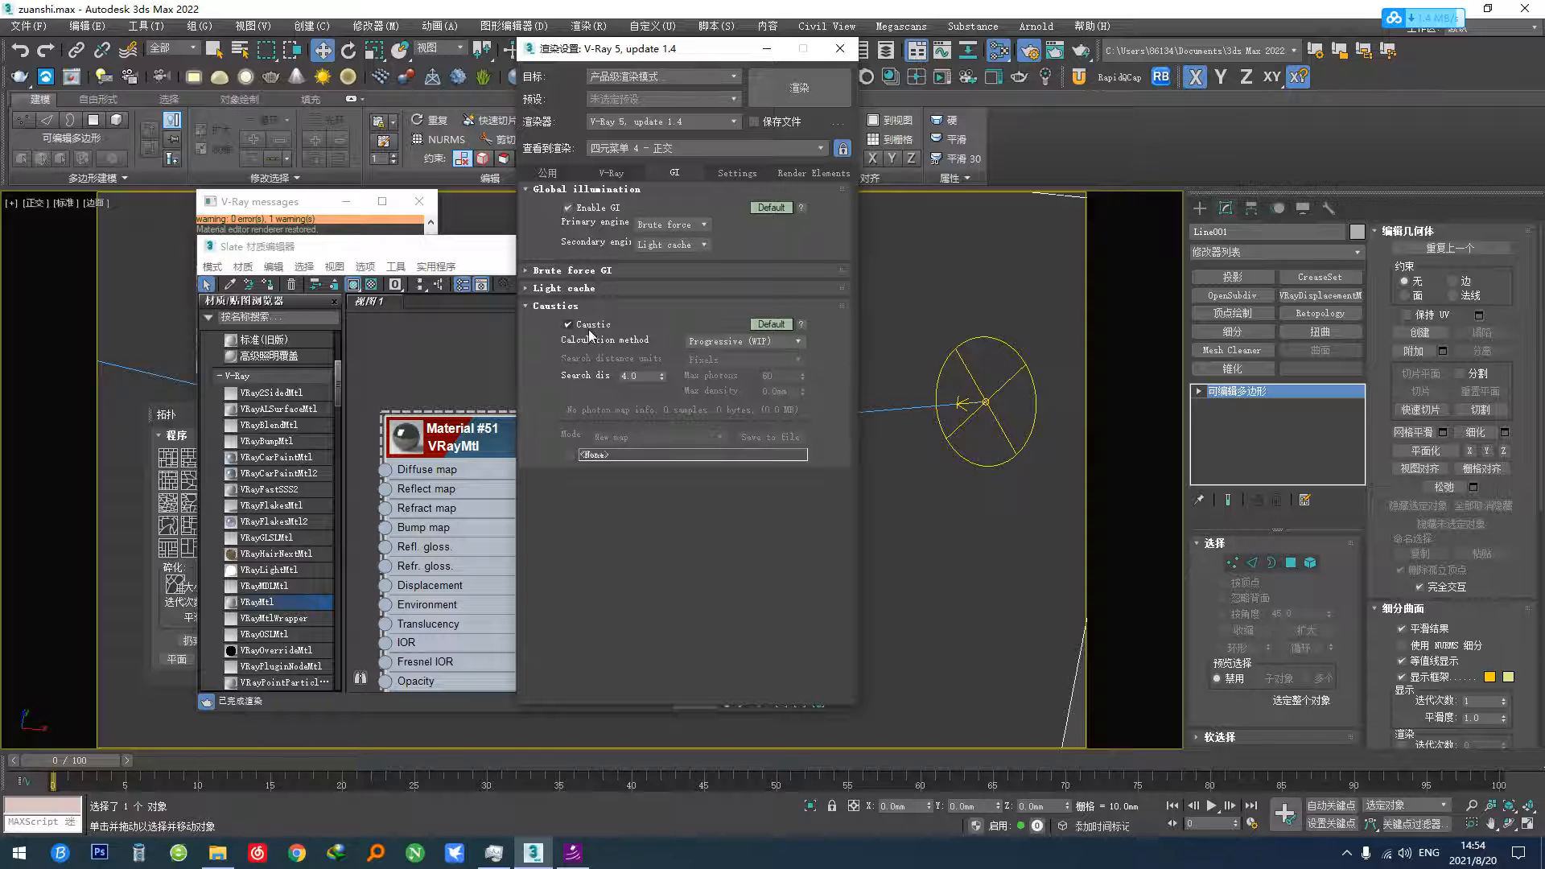
pyautogui.click(748, 342)
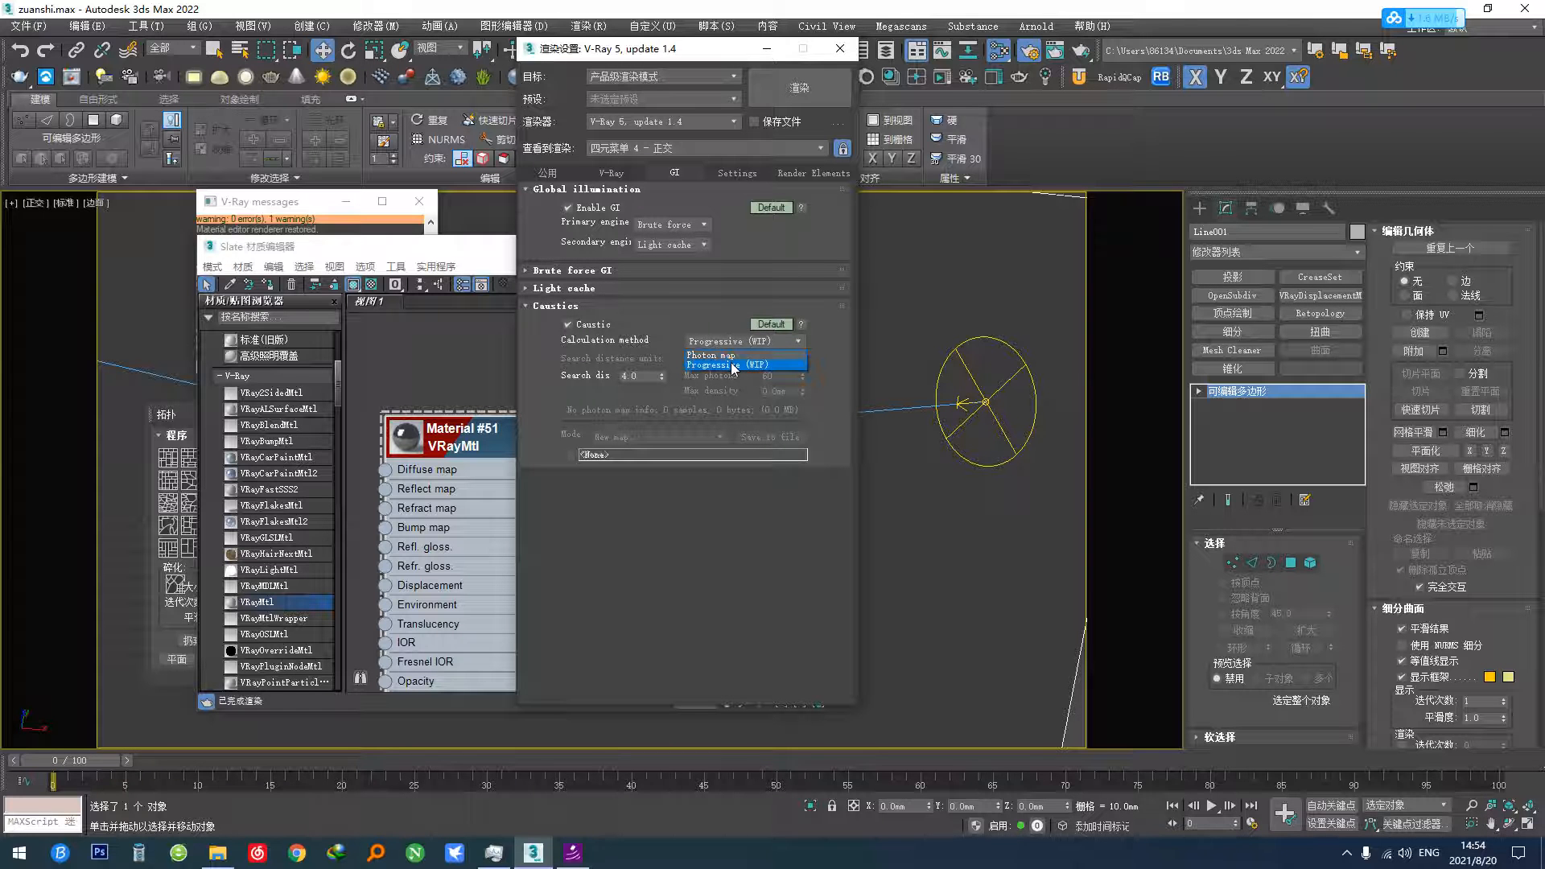
pyautogui.click(733, 366)
pyautogui.click(840, 48)
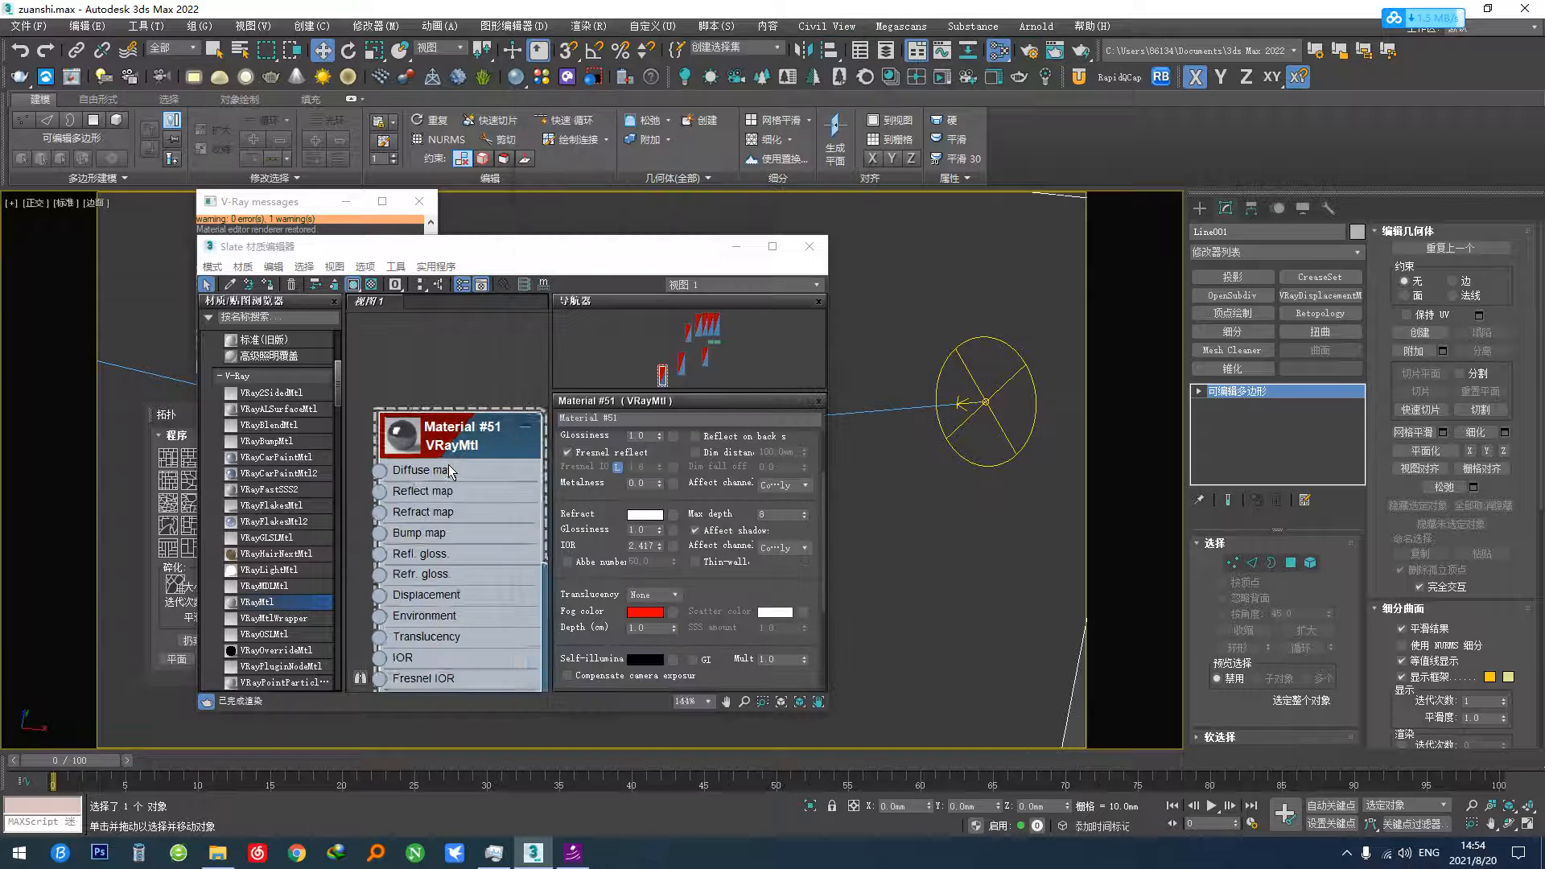
# - Disable Affect shadows in the material's refraction settings and check the caustics in the finished render, closing the material editor
pyautogui.scroll(1, 448, 465)
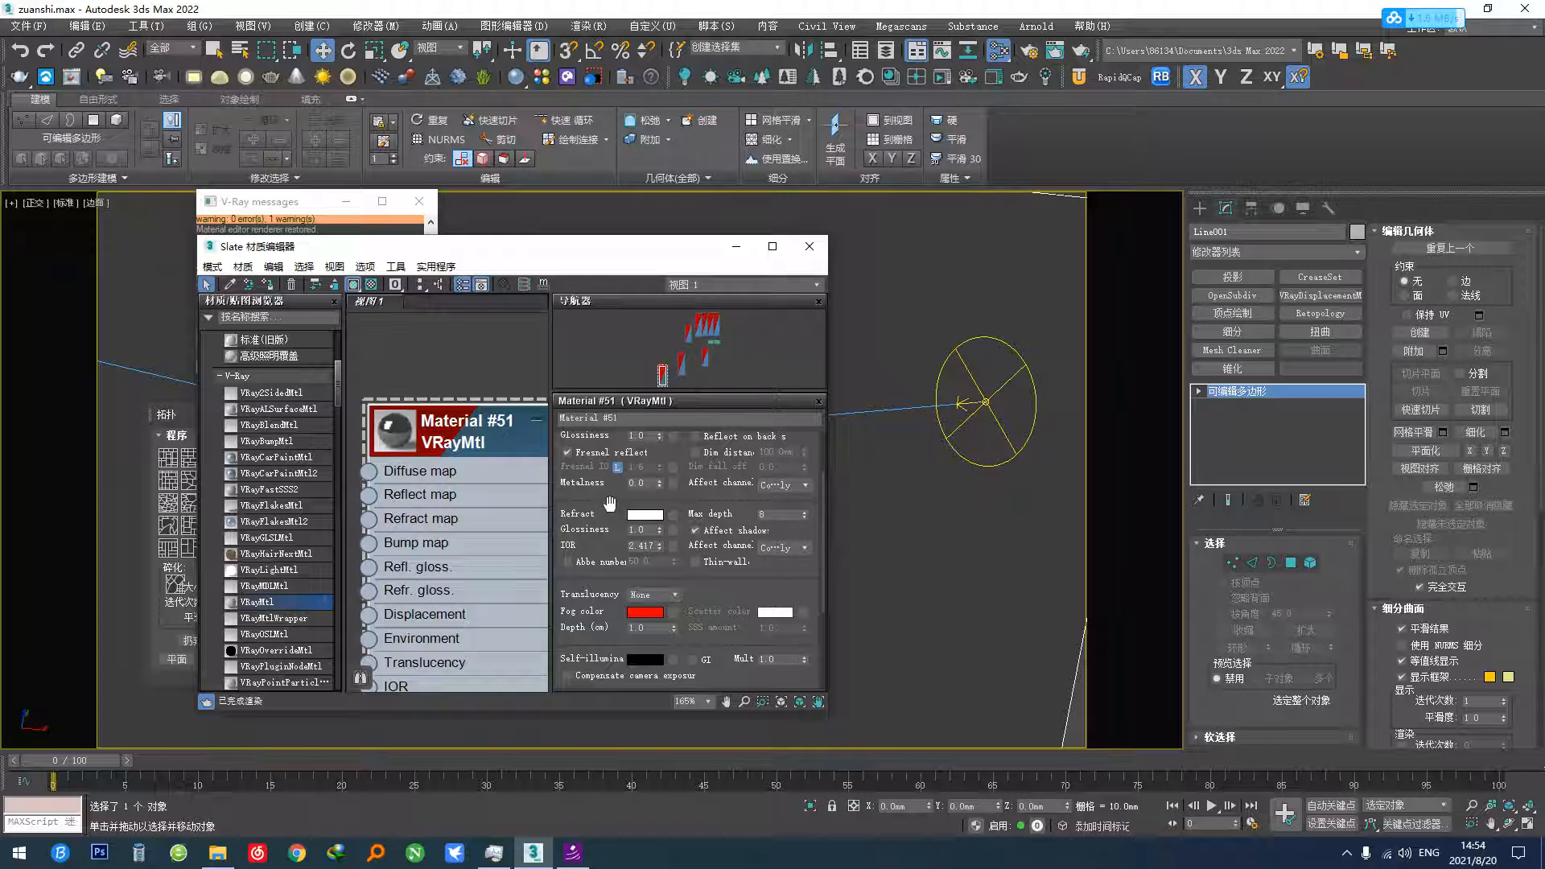
pyautogui.moveTo(609, 503); pyautogui.dragTo(602, 596)
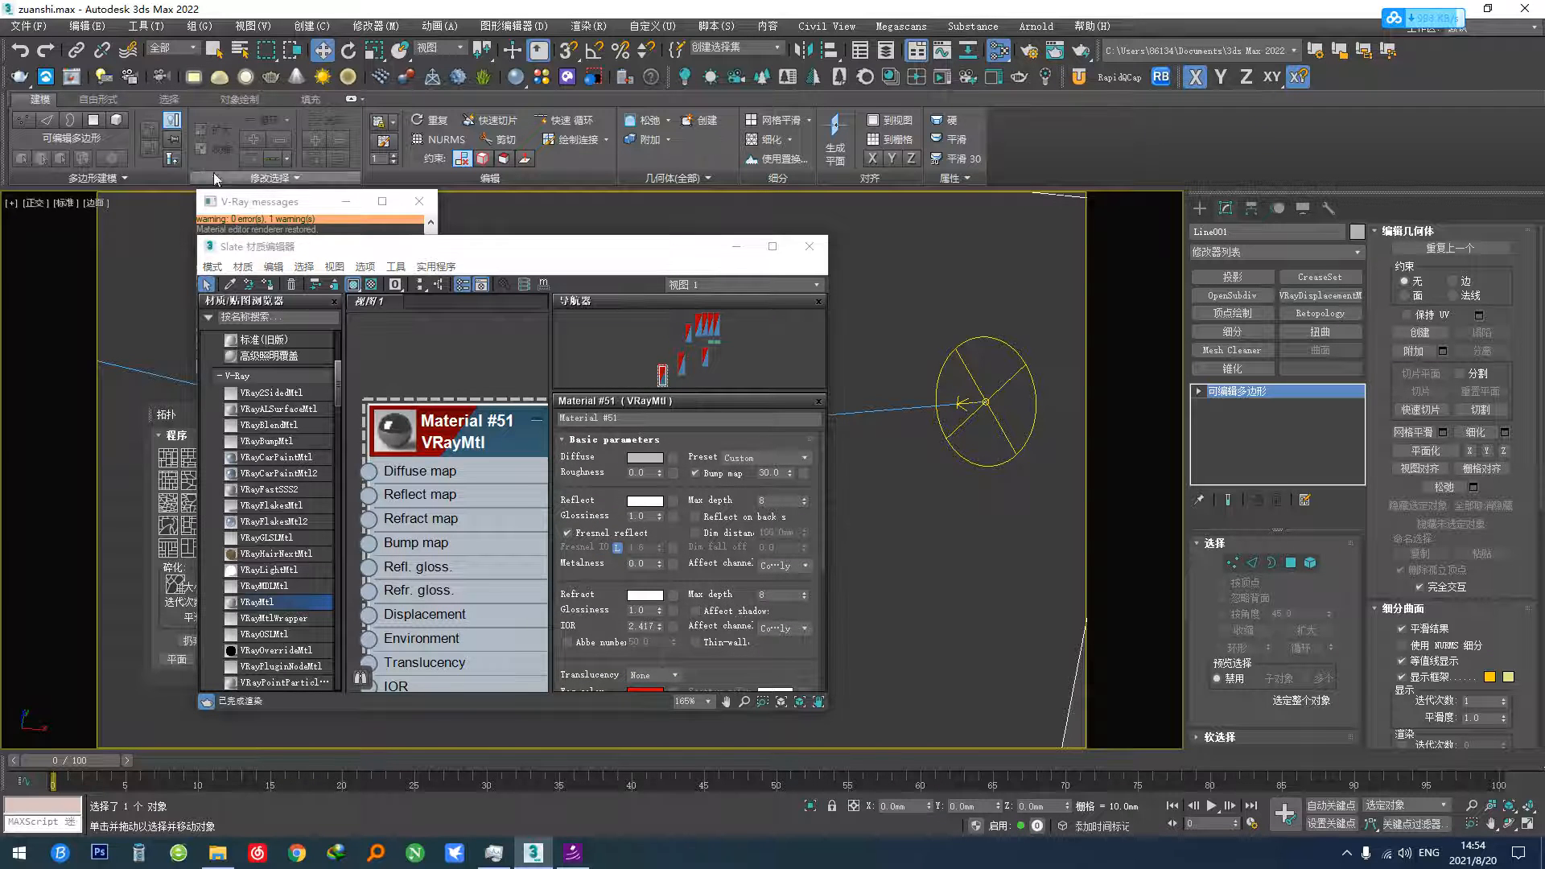
pyautogui.click(75, 78)
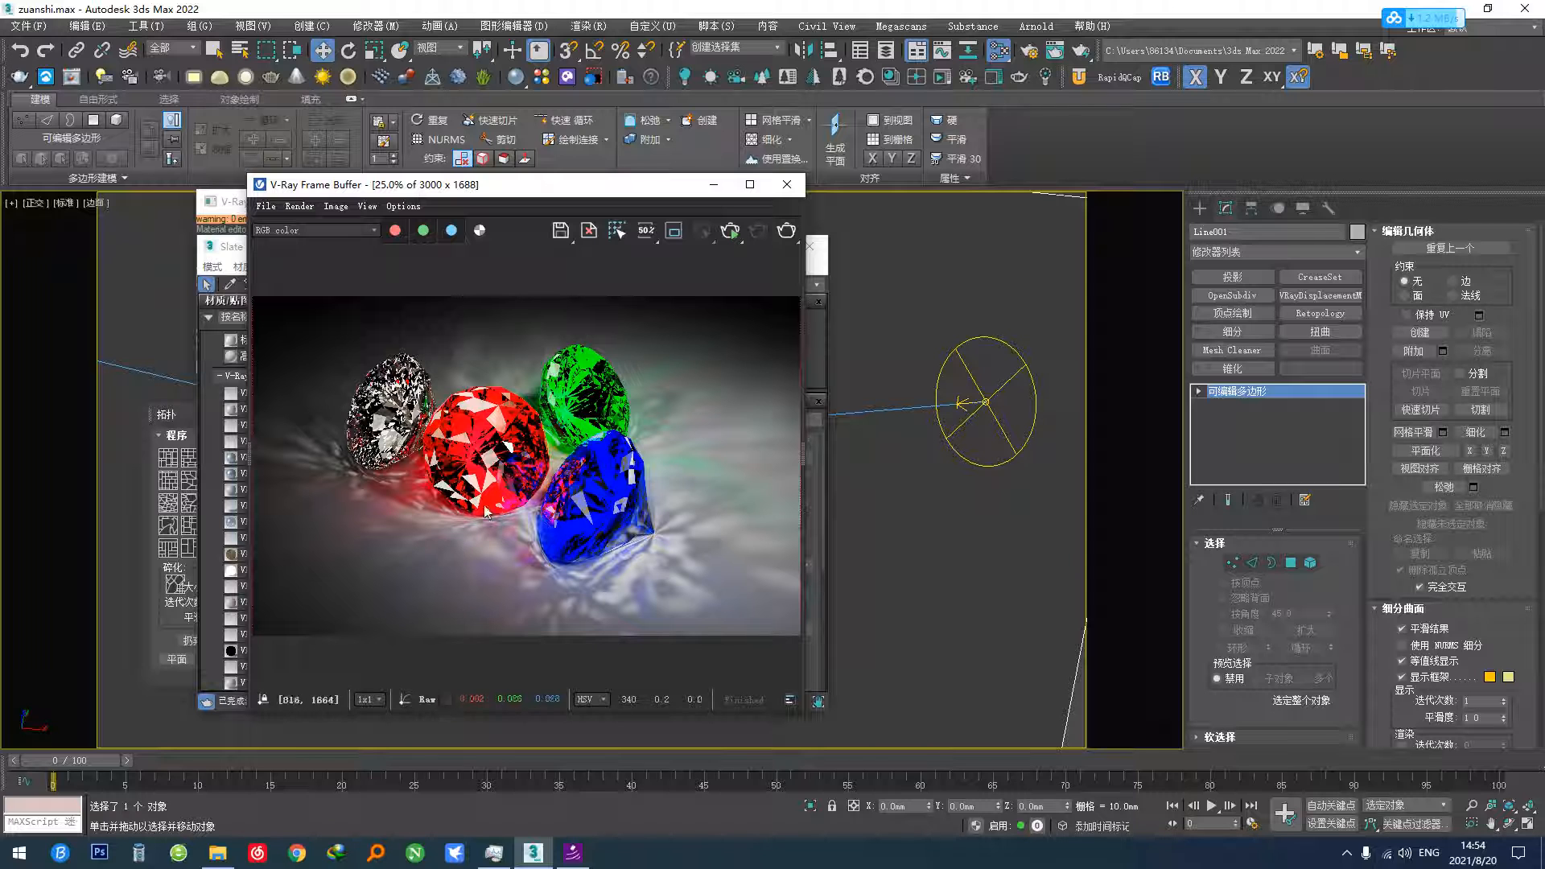
pyautogui.click(787, 184)
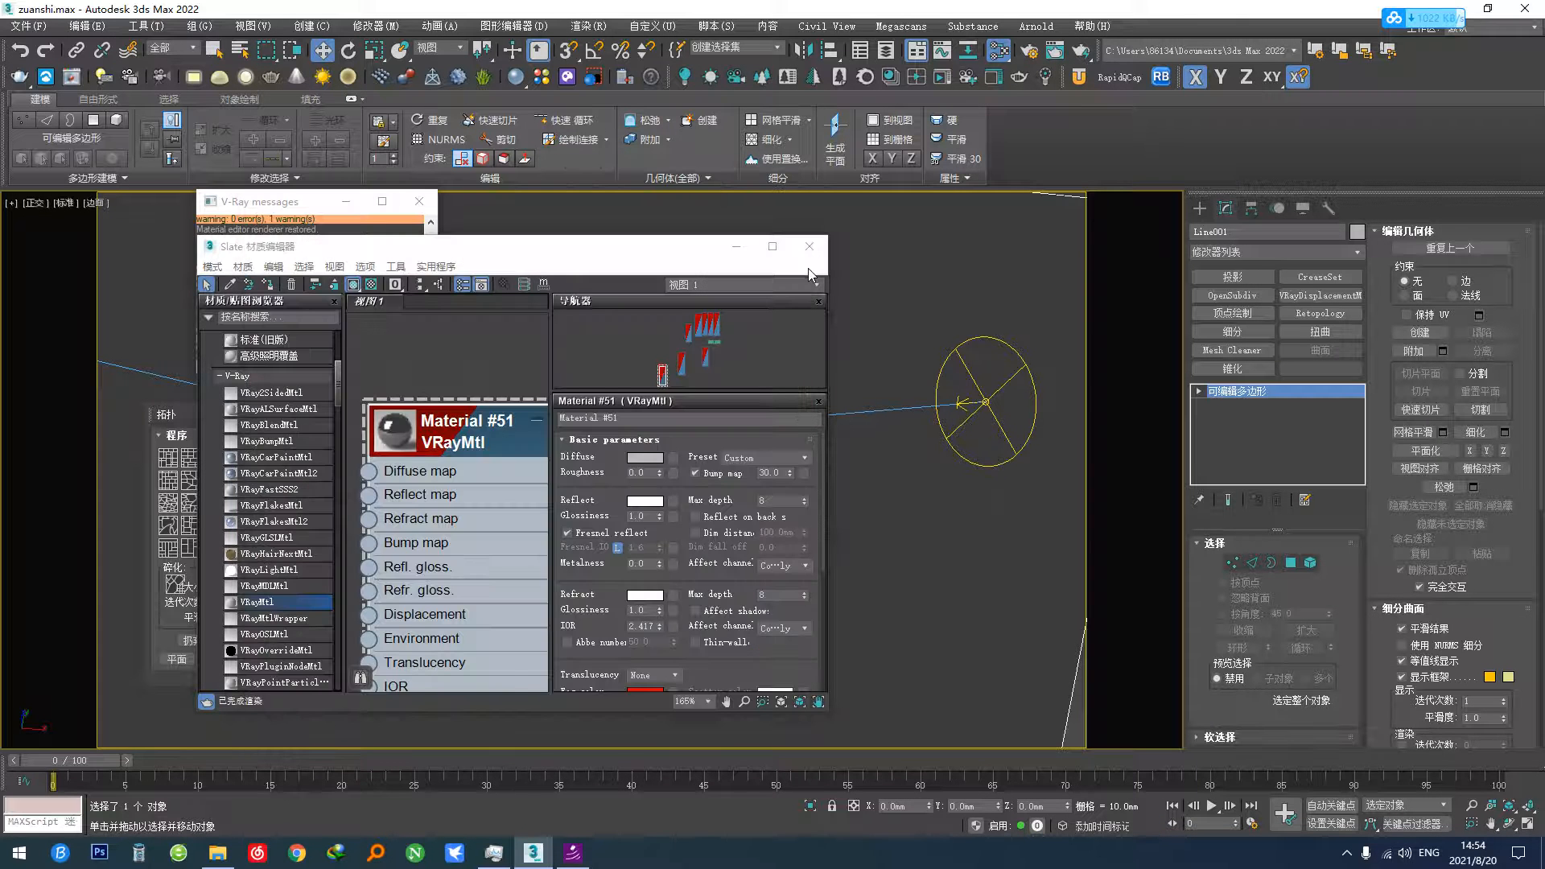
pyautogui.click(810, 245)
# - Switch to the perspective view, select the dome VRayLight beside the group of four diamonds and turn it off
pyautogui.scroll(3, 902, 481)
pyautogui.moveTo(902, 481); pyautogui.dragTo(802, 496, button='middle')
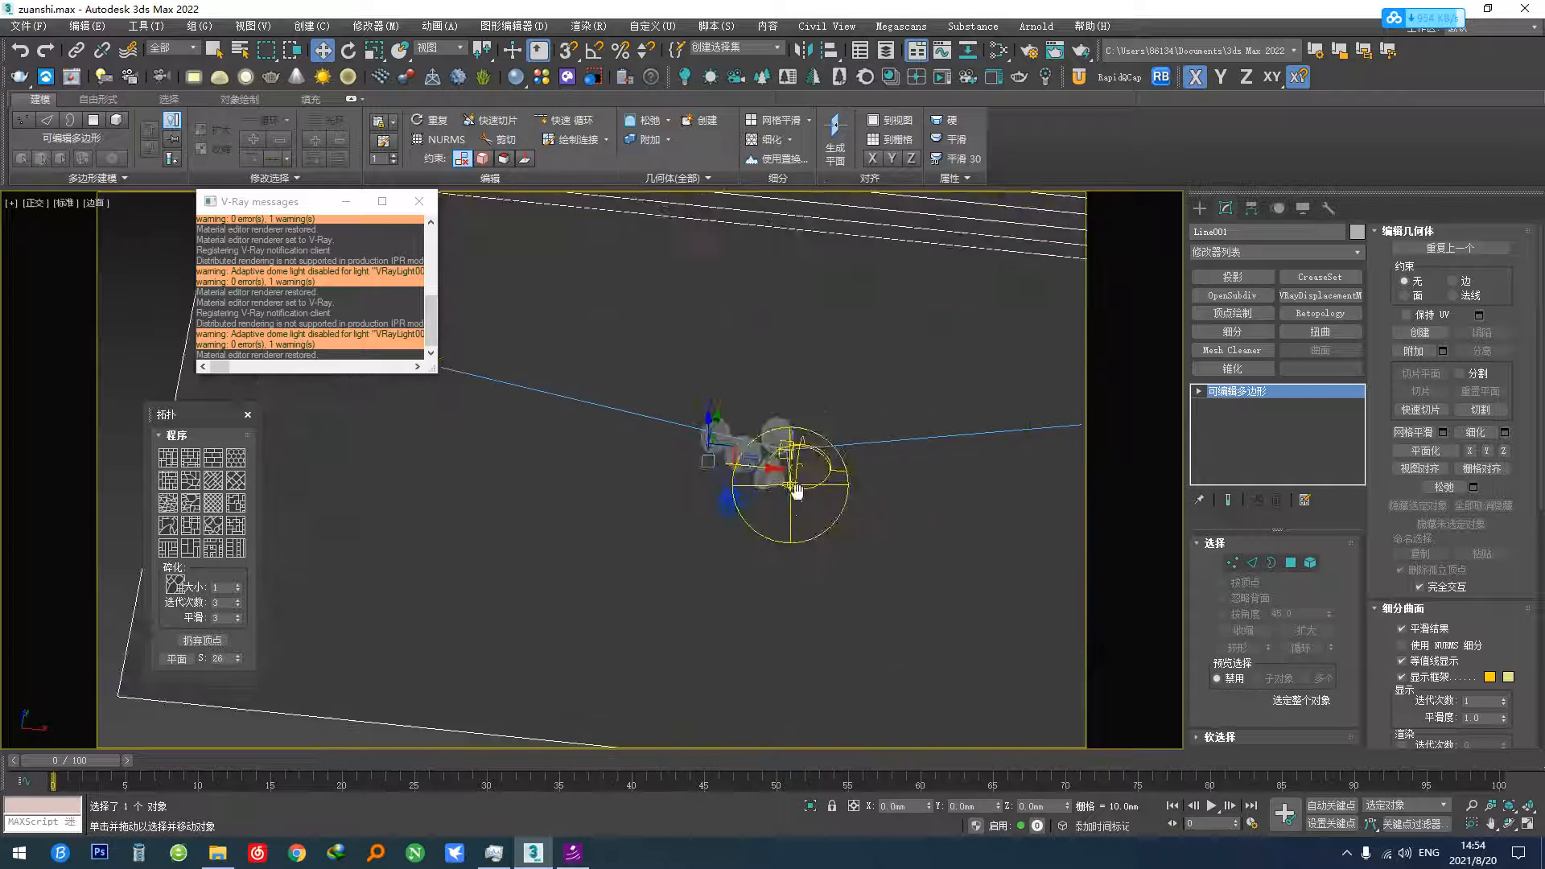
pyautogui.scroll(-3, 802, 496)
pyautogui.press('p')
pyautogui.moveTo(970, 471); pyautogui.dragTo(831, 538, button='middle')
pyautogui.scroll(4, 650, 503)
pyautogui.scroll(4, 580, 528)
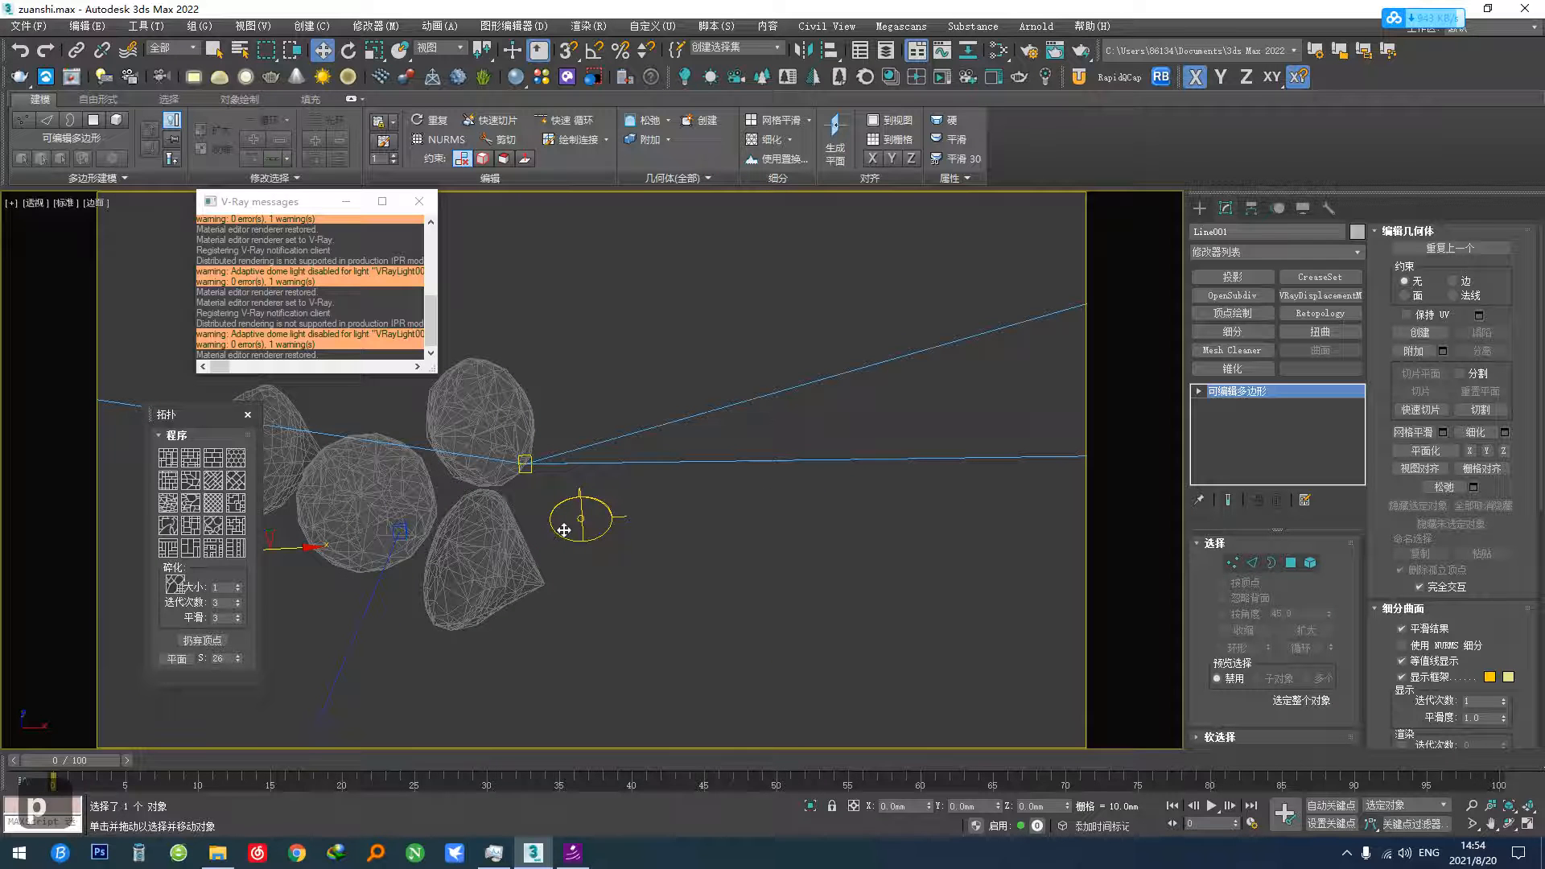
pyautogui.moveTo(524, 545); pyautogui.dragTo(737, 528, button='middle')
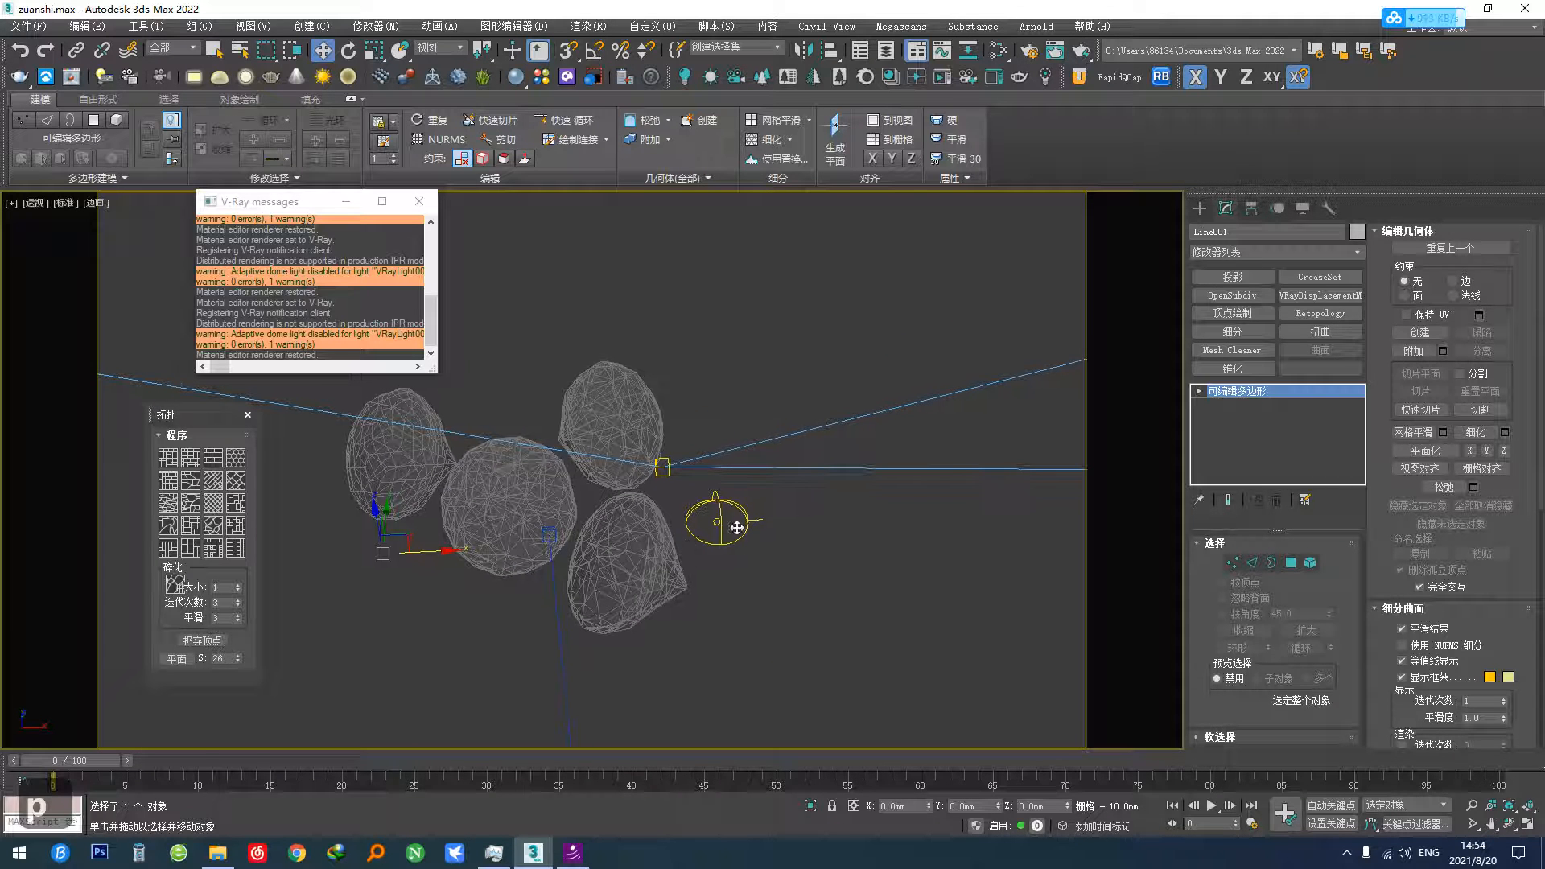
pyautogui.click(718, 515)
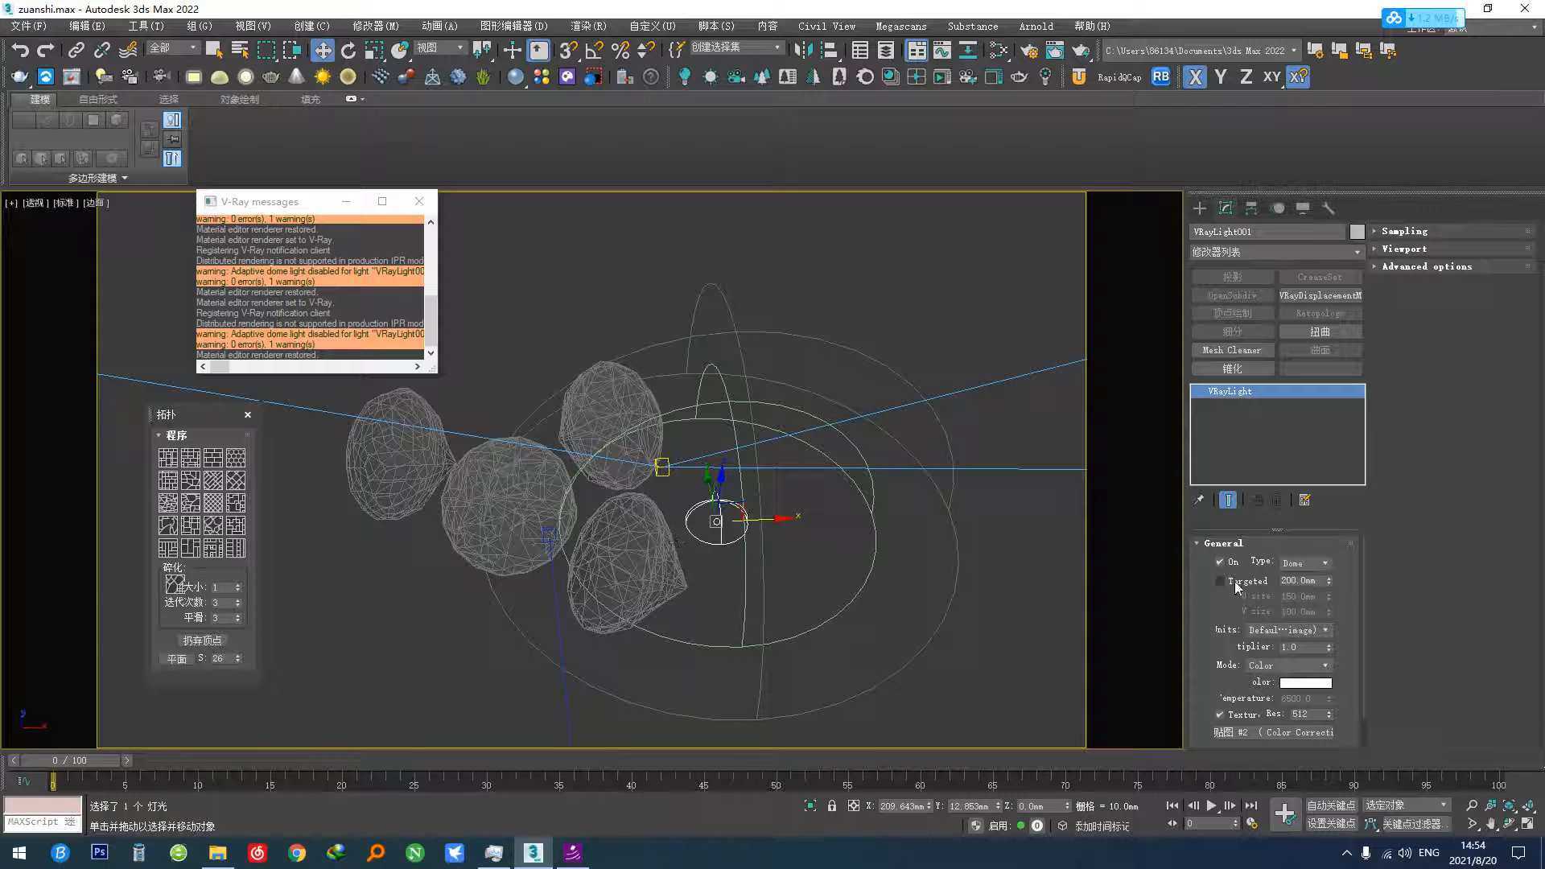
# - Start an interactive V-Ray render and examine how the four diamonds look without the dome light
pyautogui.click(72, 78)
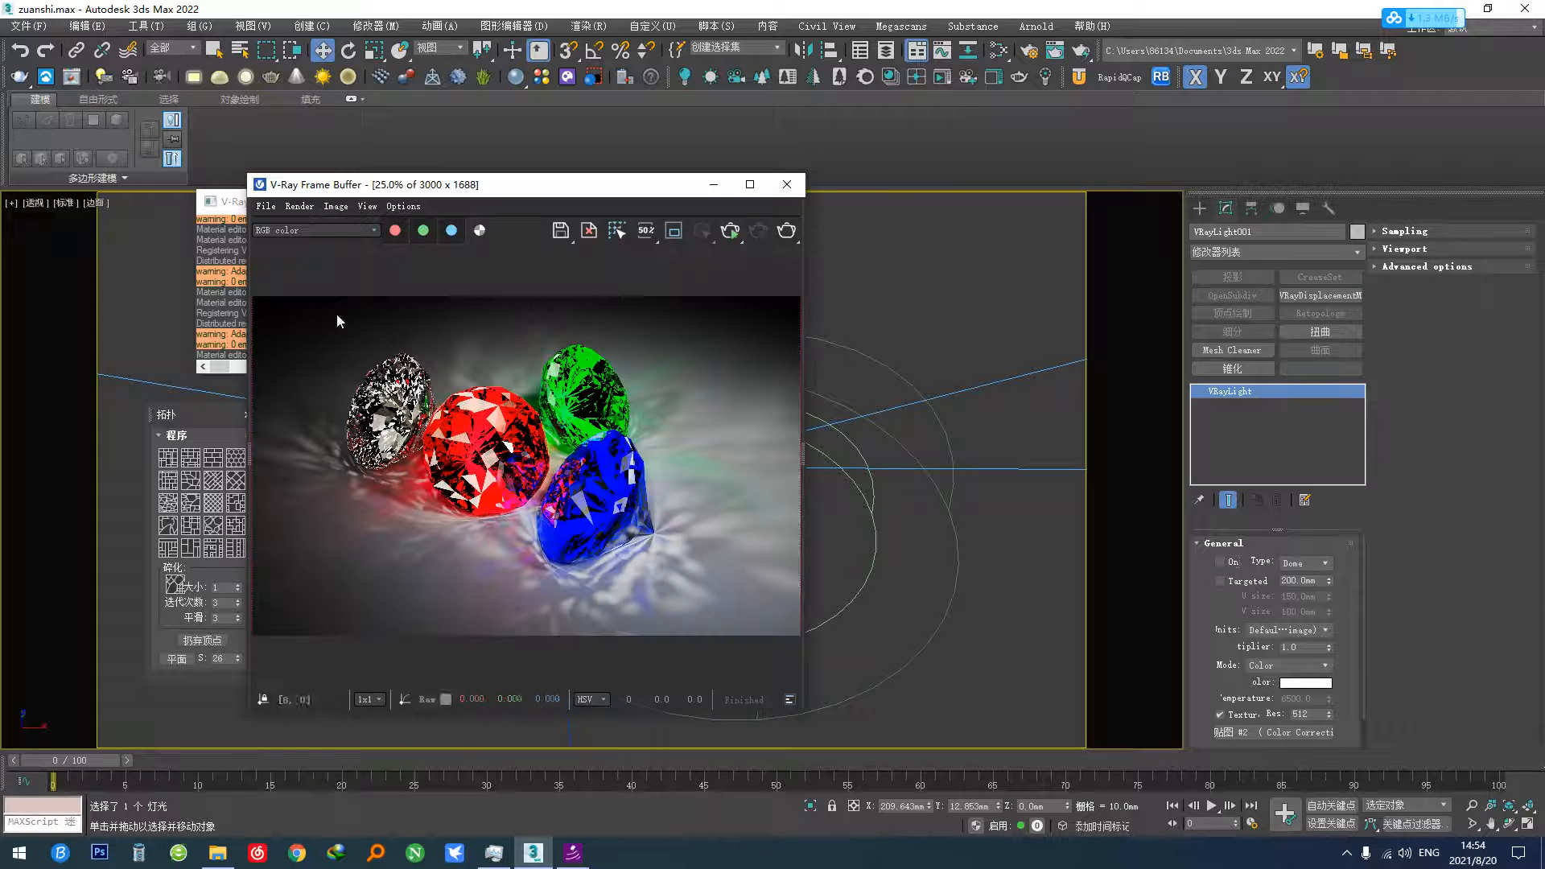
pyautogui.click(730, 231)
pyautogui.scroll(2, 554, 481)
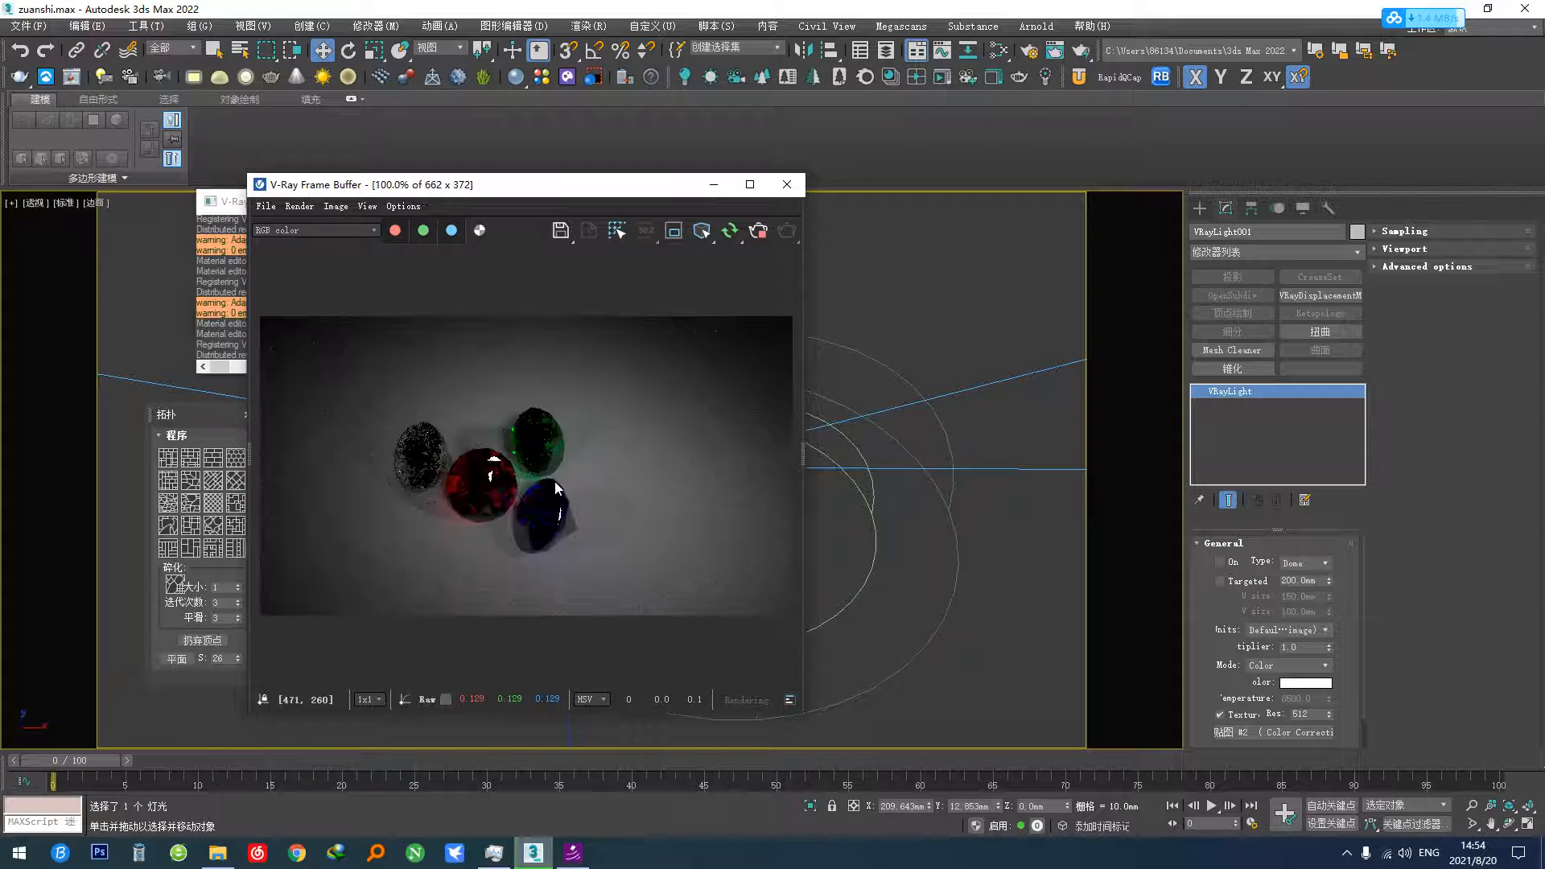
pyautogui.scroll(1, 554, 481)
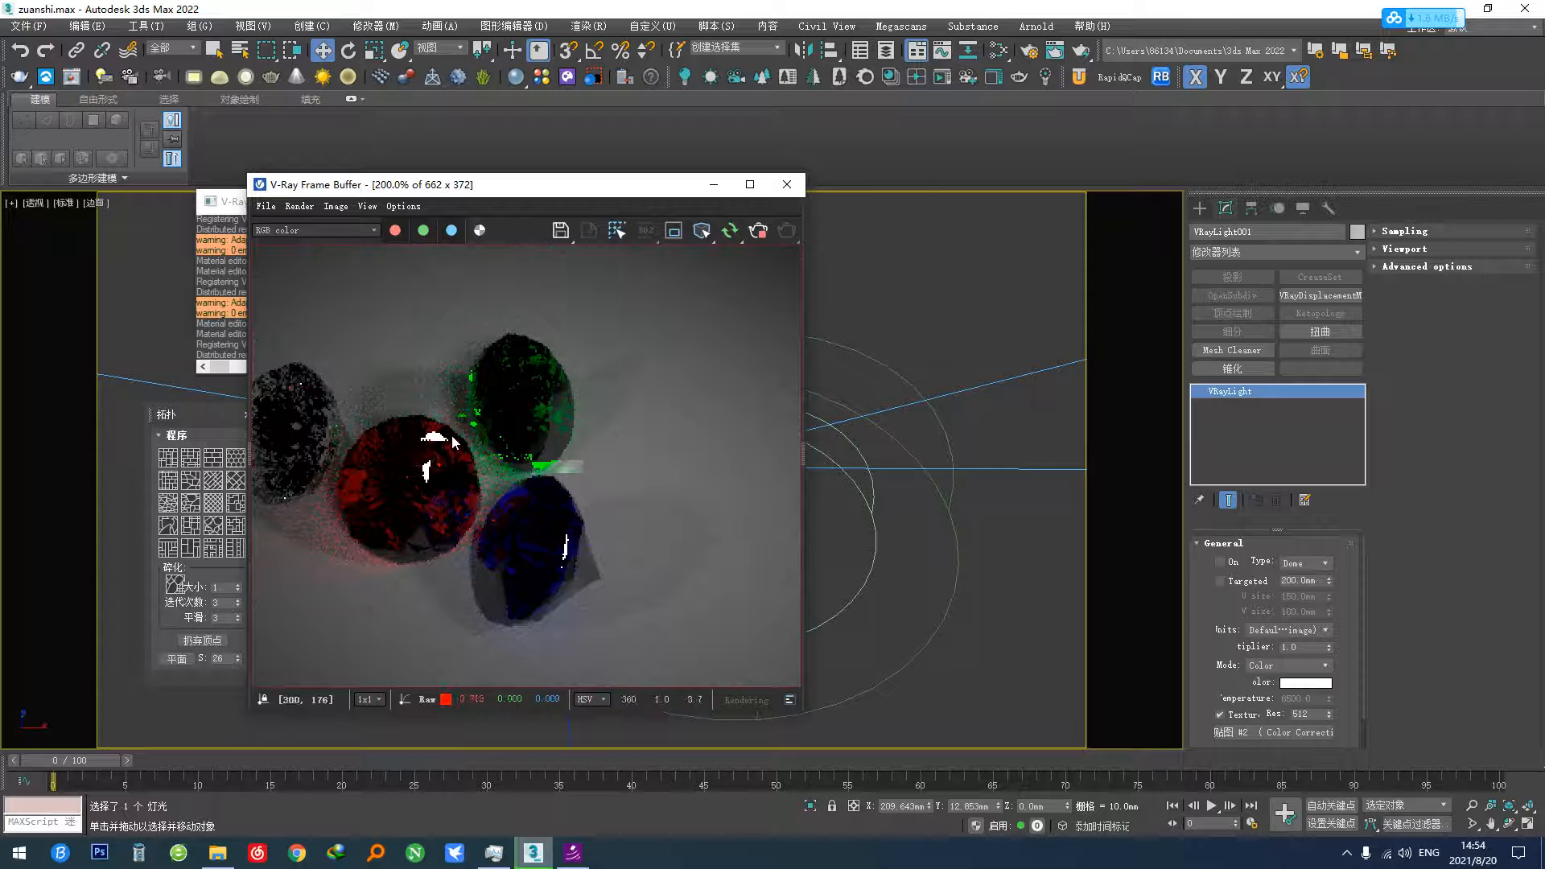
pyautogui.scroll(-5, 1054, 450)
pyautogui.moveTo(1013, 478); pyautogui.dragTo(909, 539, button='middle')
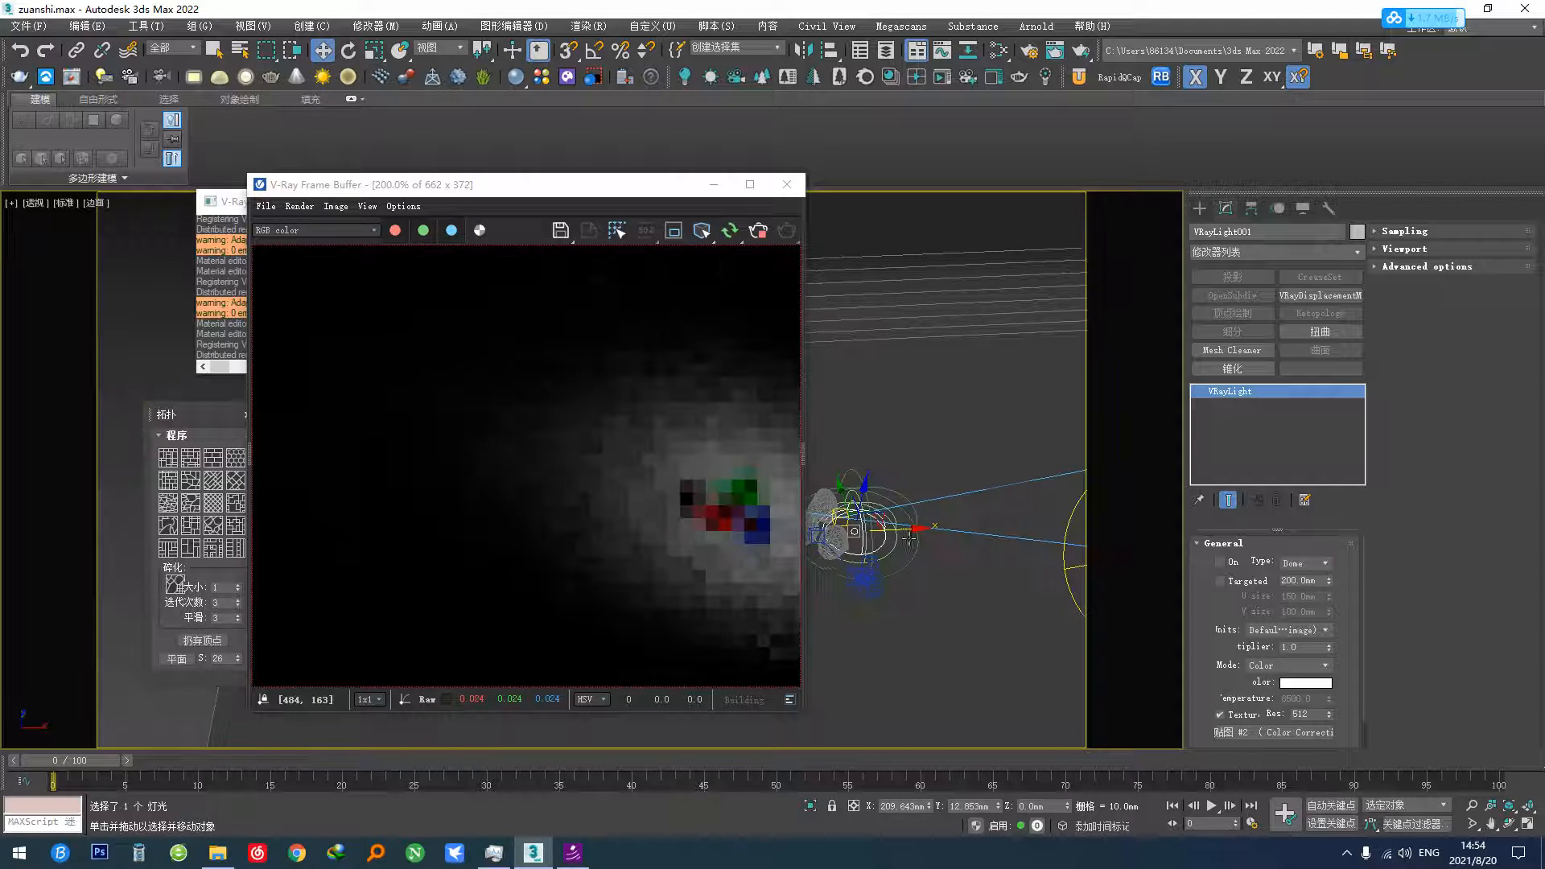
pyautogui.scroll(5, 909, 539)
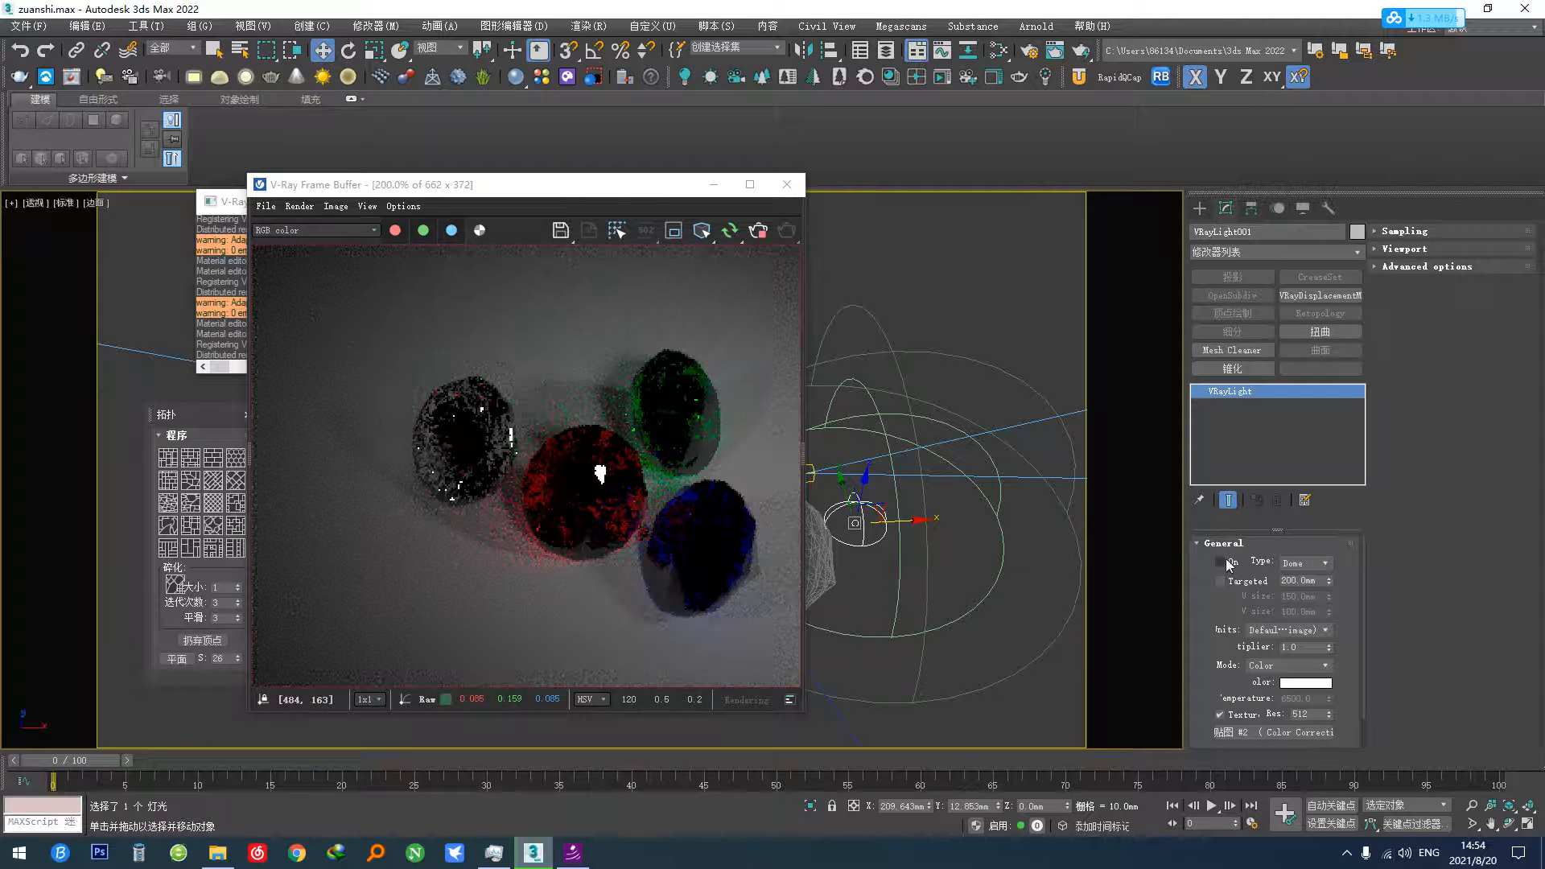
# - Turn the dome light back on, then stop the interactive render and close the frame buffer
pyautogui.click(1221, 561)
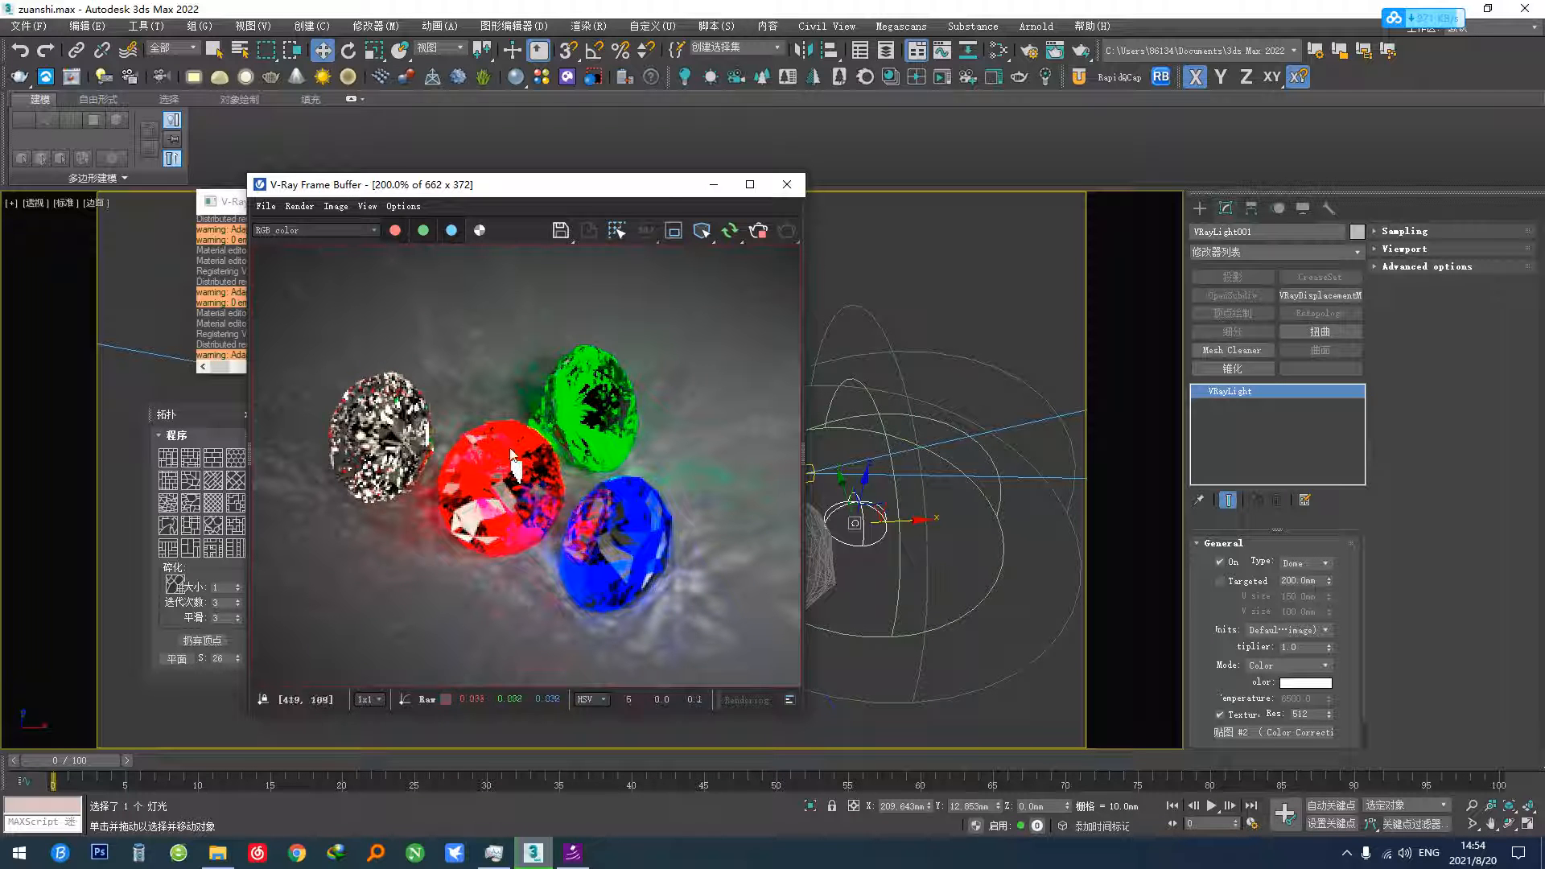
pyautogui.click(760, 233)
pyautogui.click(787, 185)
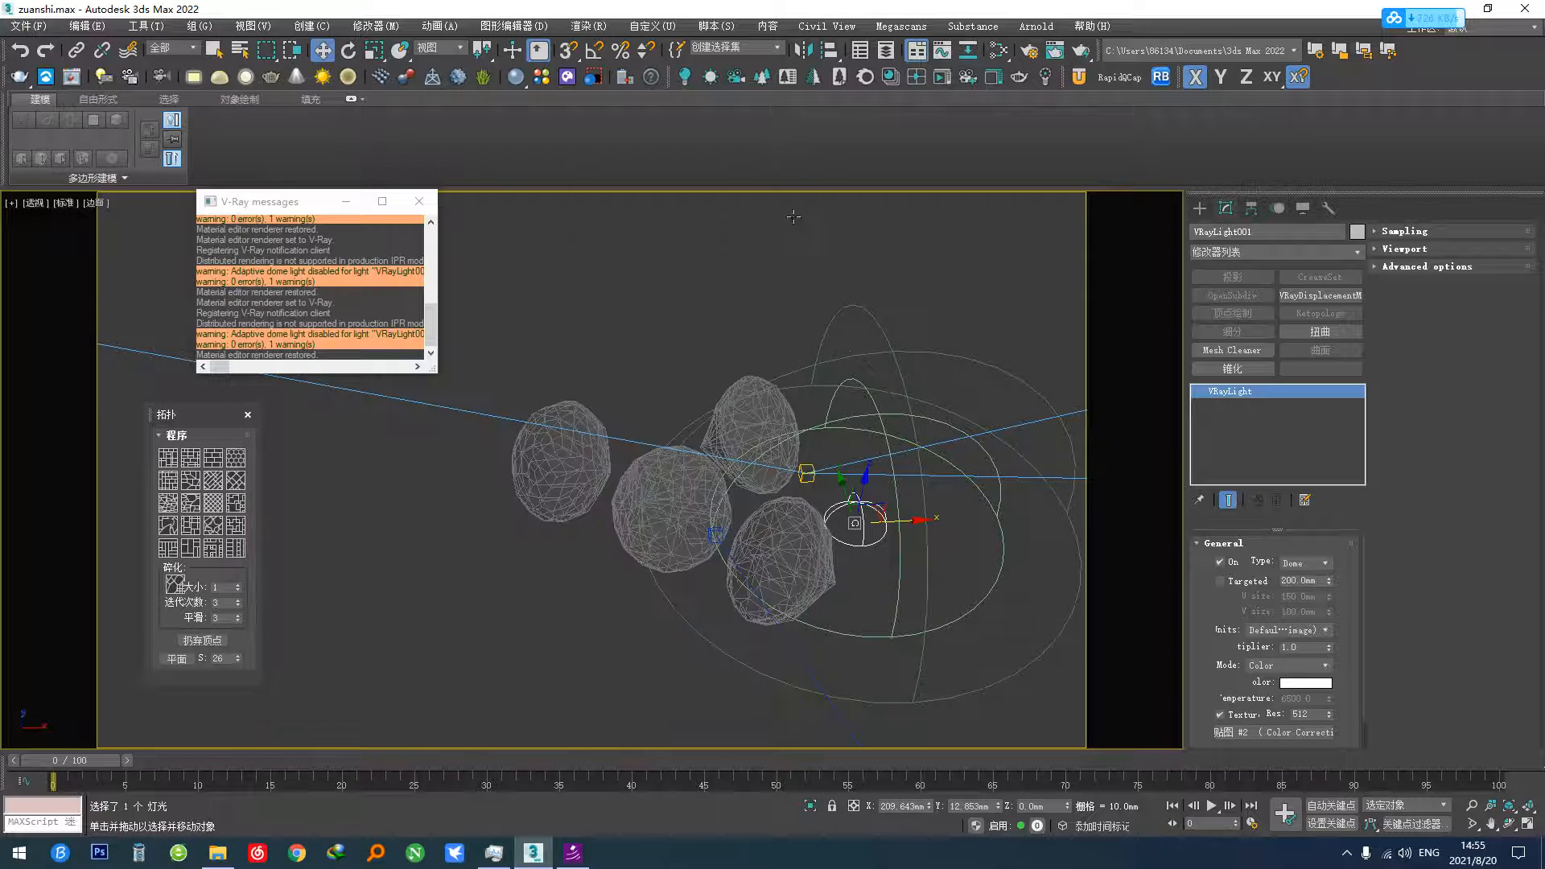
# - Return to the separately modelled diamonds and select the ProOptimizer one beside the small geosphere
pyautogui.scroll(-6, 630, 475)
pyautogui.keyDown('alt'); pyautogui.moveTo(631, 476); pyautogui.dragTo(446, 547, button='middle'); pyautogui.keyUp('alt')
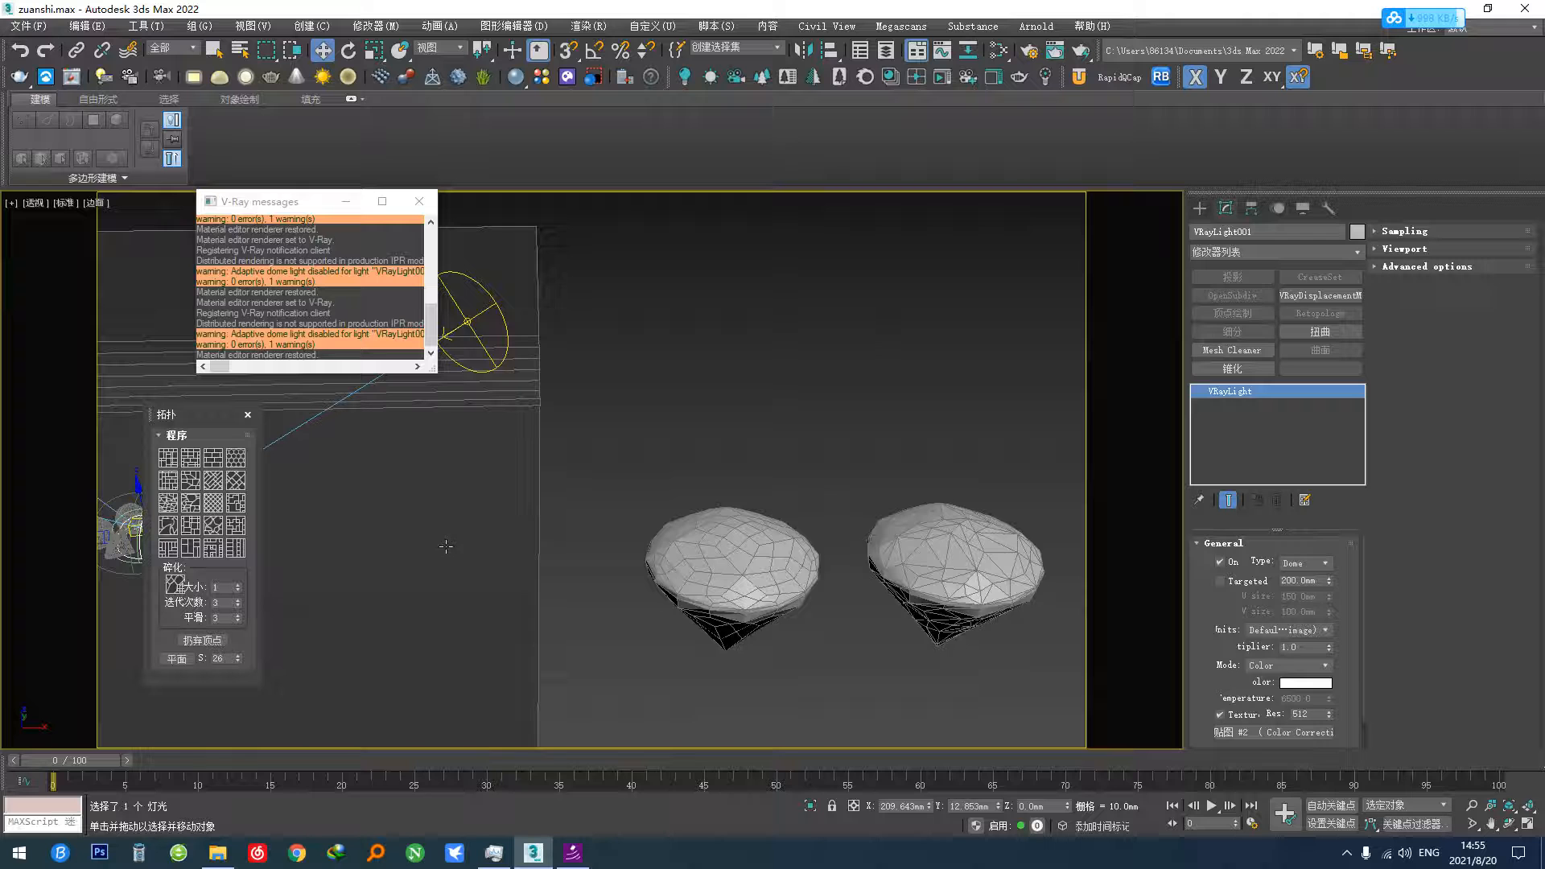
pyautogui.click(923, 581)
pyautogui.keyDown('alt'); pyautogui.moveTo(970, 591); pyautogui.dragTo(994, 554, button='middle'); pyautogui.keyUp('alt')
pyautogui.moveTo(994, 554); pyautogui.dragTo(821, 599, button='middle')
pyautogui.scroll(4, 843, 540)
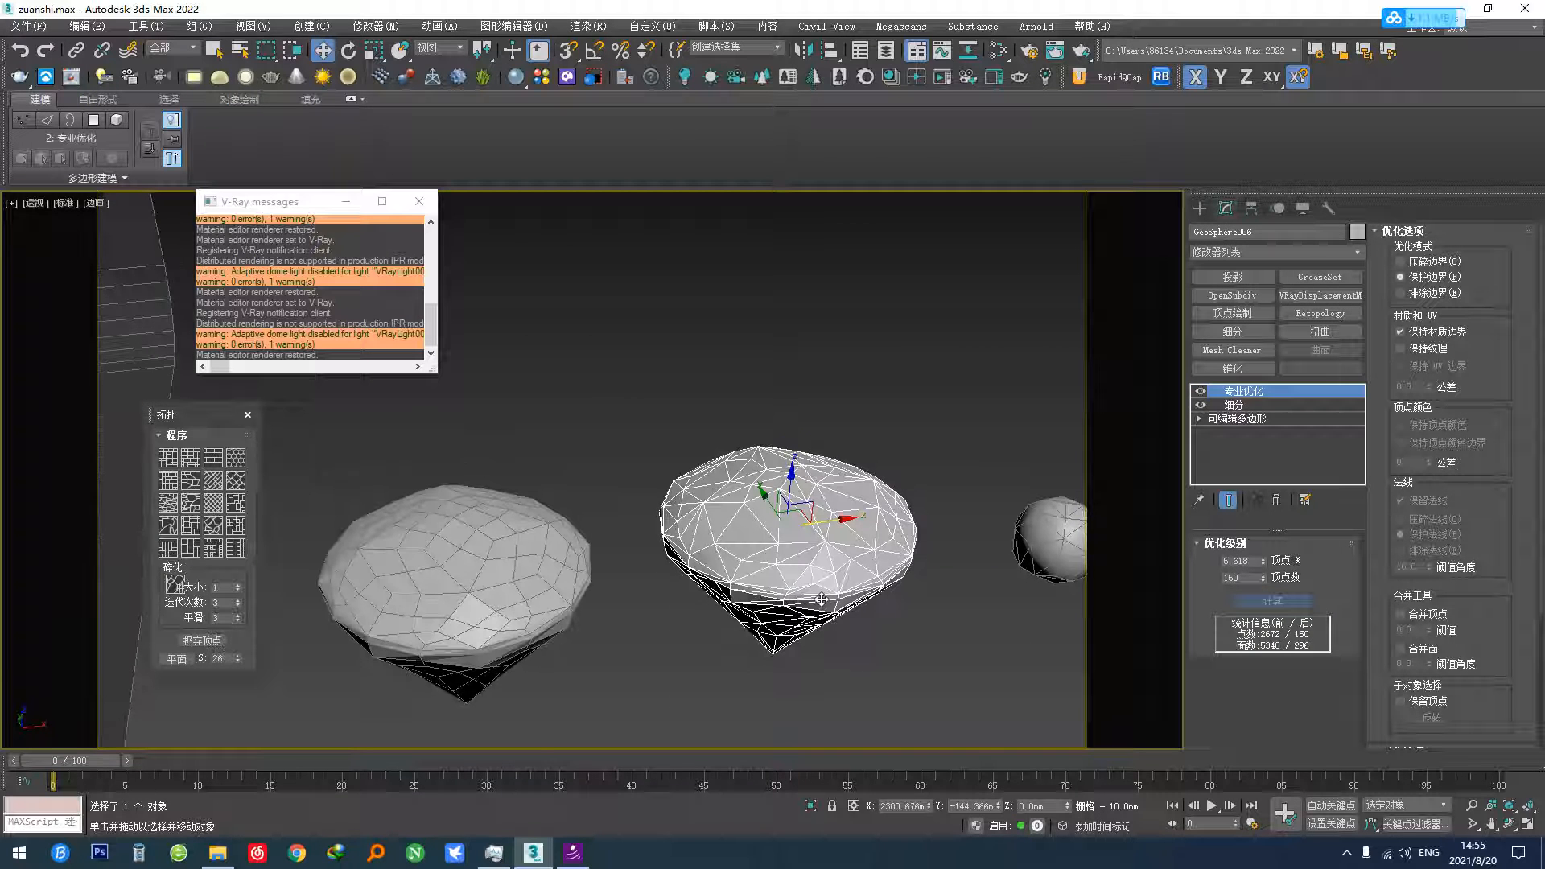